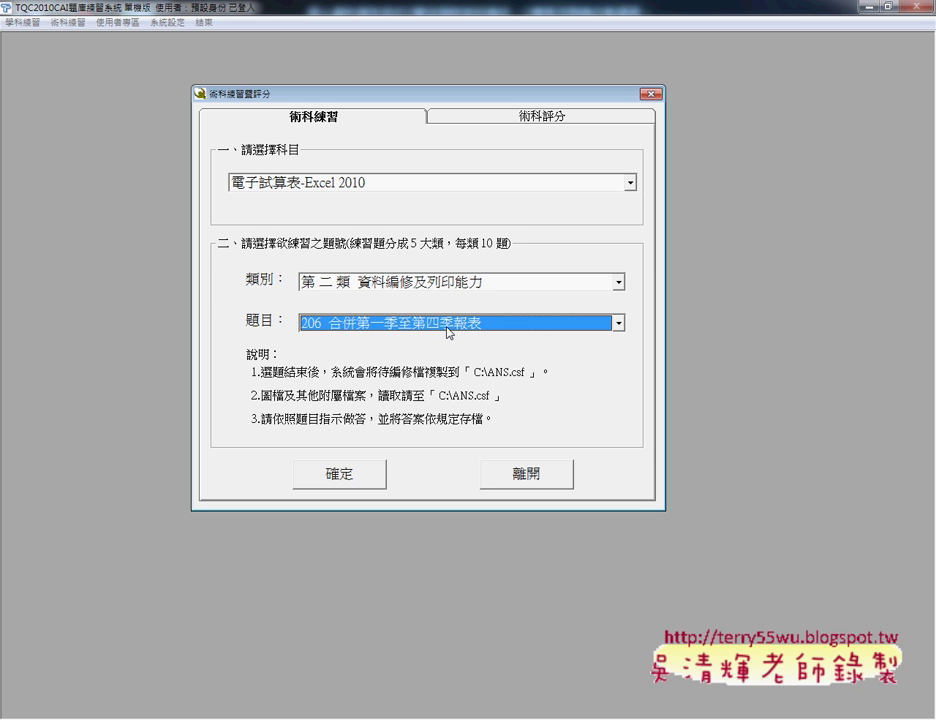
Step: Create the exercise 206 practice files and open the C:\ANS.csf\EX02 folder
left_click(355, 486)
left_click(472, 404)
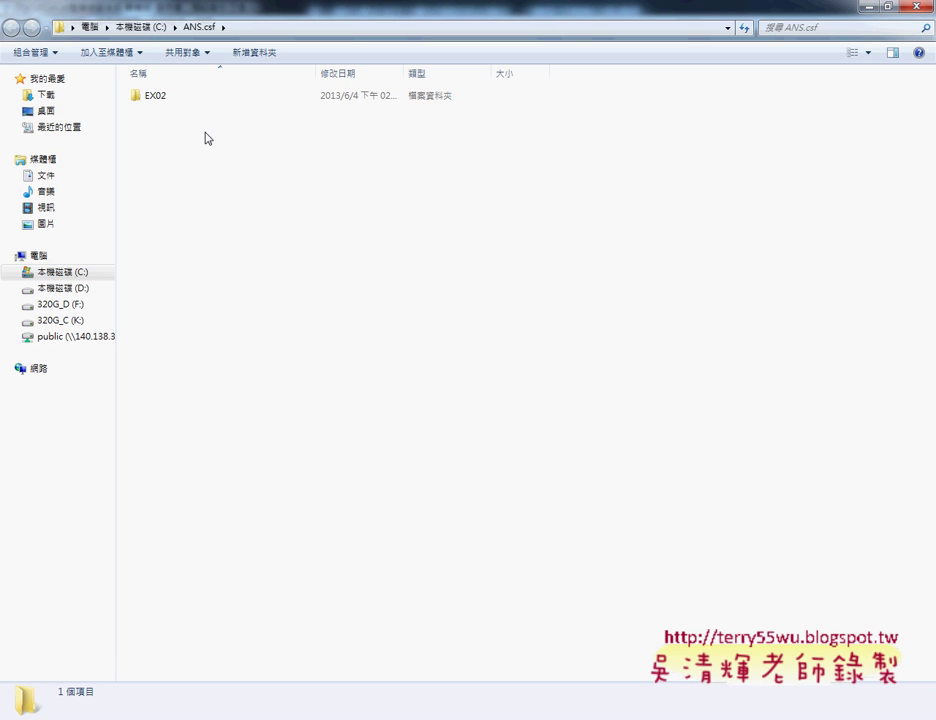
double_click(170, 94)
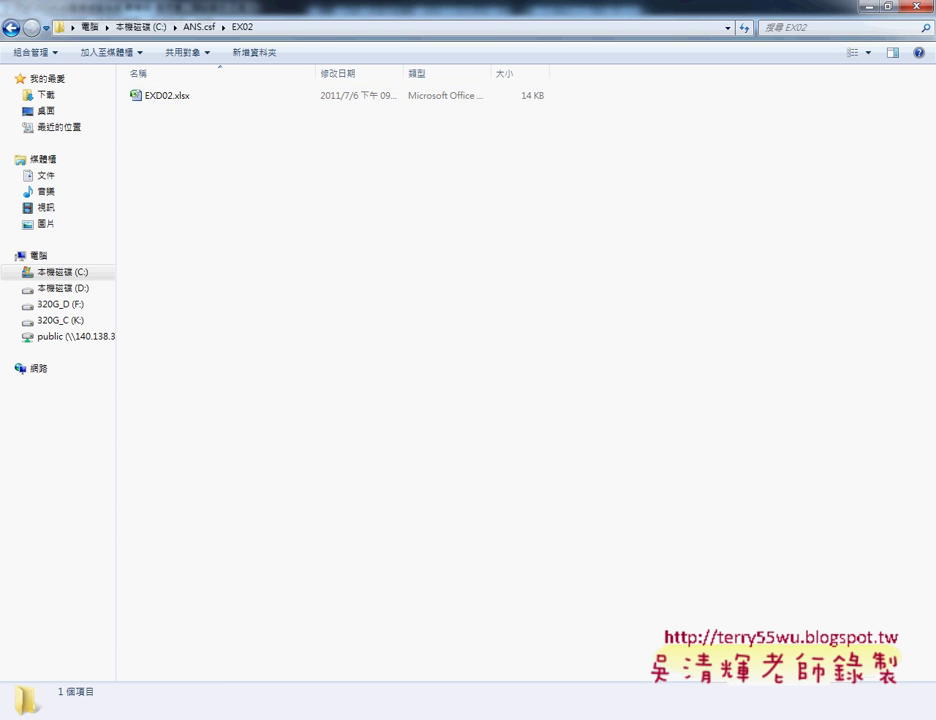
Step: Launch Excel 2010 from the Microsoft Office 2010 program group
key("super")
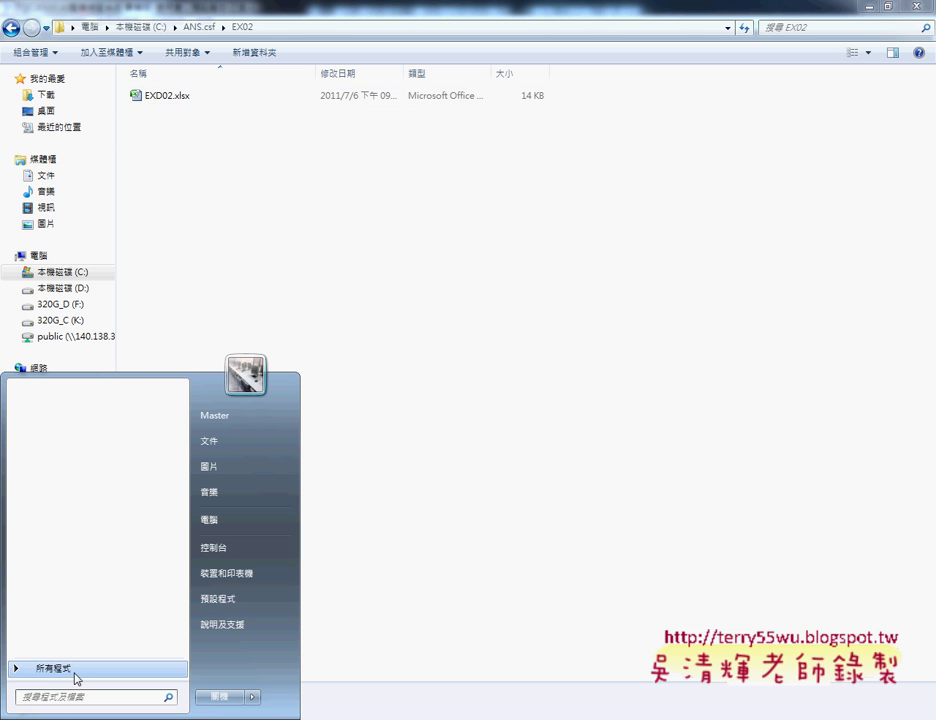
left_click(74, 670)
left_click_drag(184, 434, 185, 538)
left_click(141, 550)
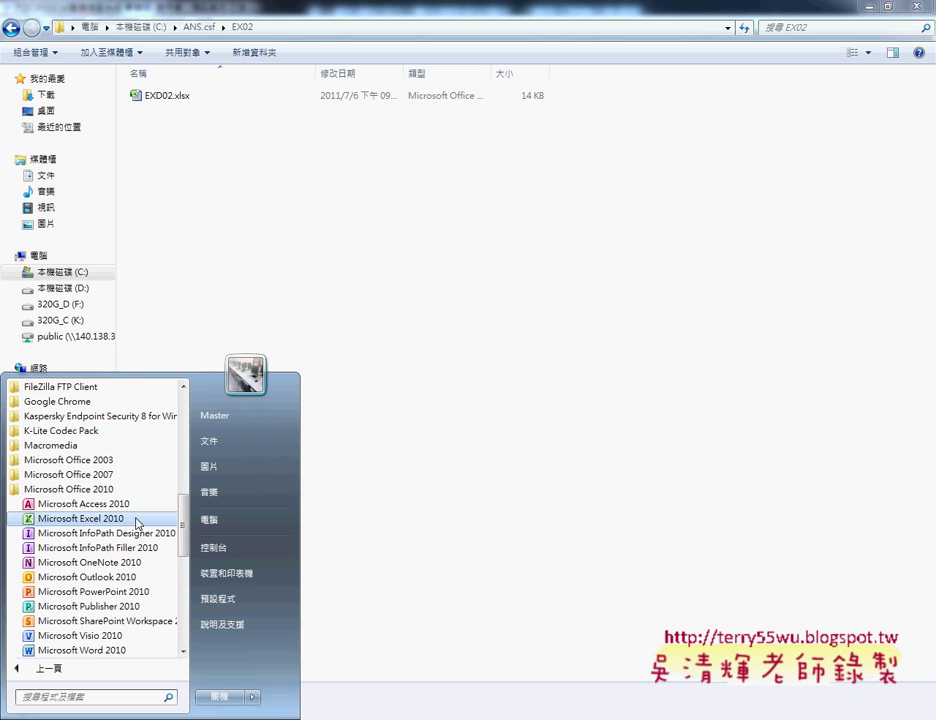
left_click(136, 520)
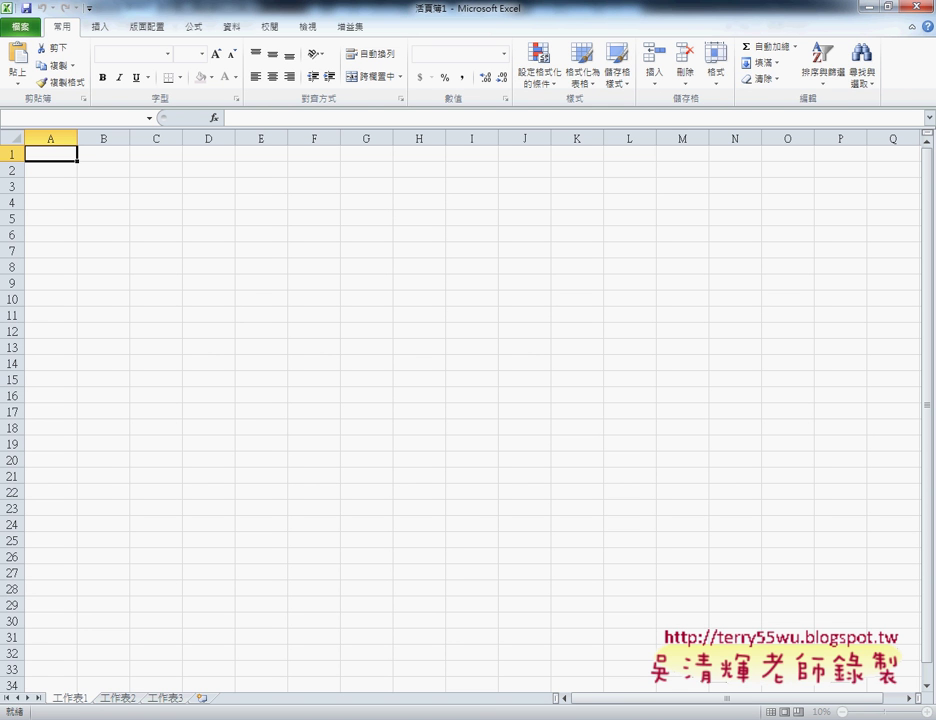
Step: Open EXD02.xlsx from the EX02 folder, minimize Explorer, and bring up the instructions PDF
left_click(370, 640)
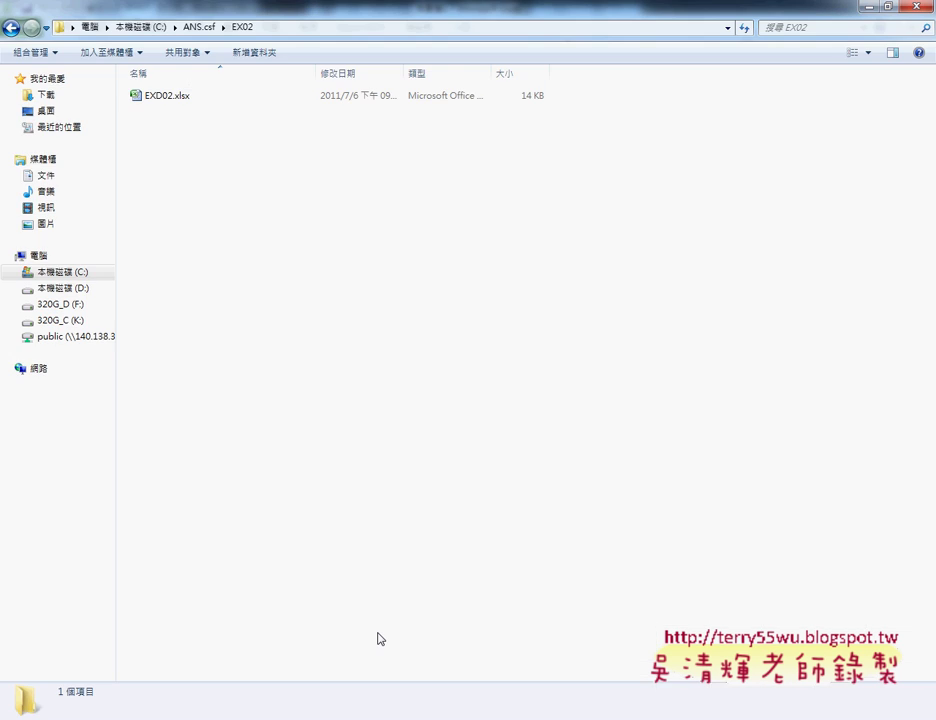
double_click(275, 6)
left_click(330, 186)
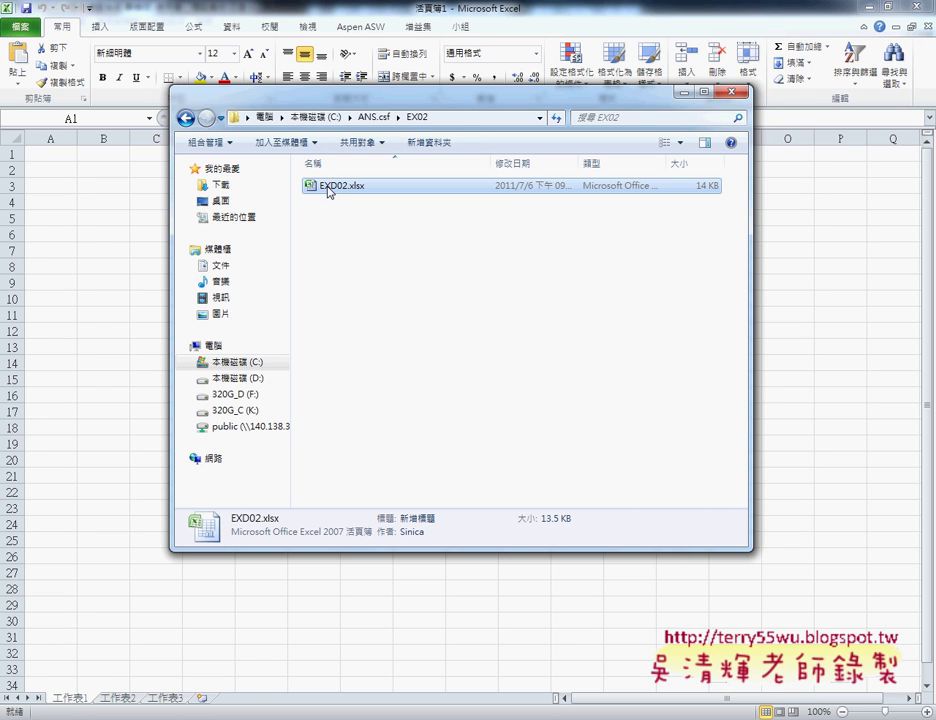
left_click(686, 93)
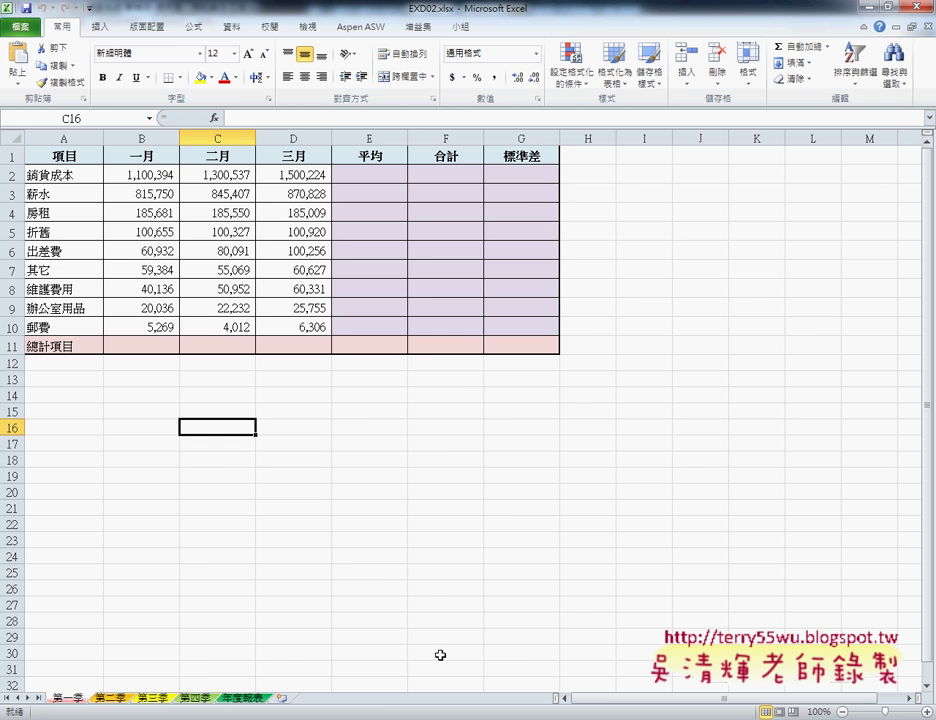
key("alt+Tab")
Step: Mark up the 815750→815000 example, ROUNDDOWN hint and SUM requirement in red, then erase the marks
scroll(354, 330, "up", 1)
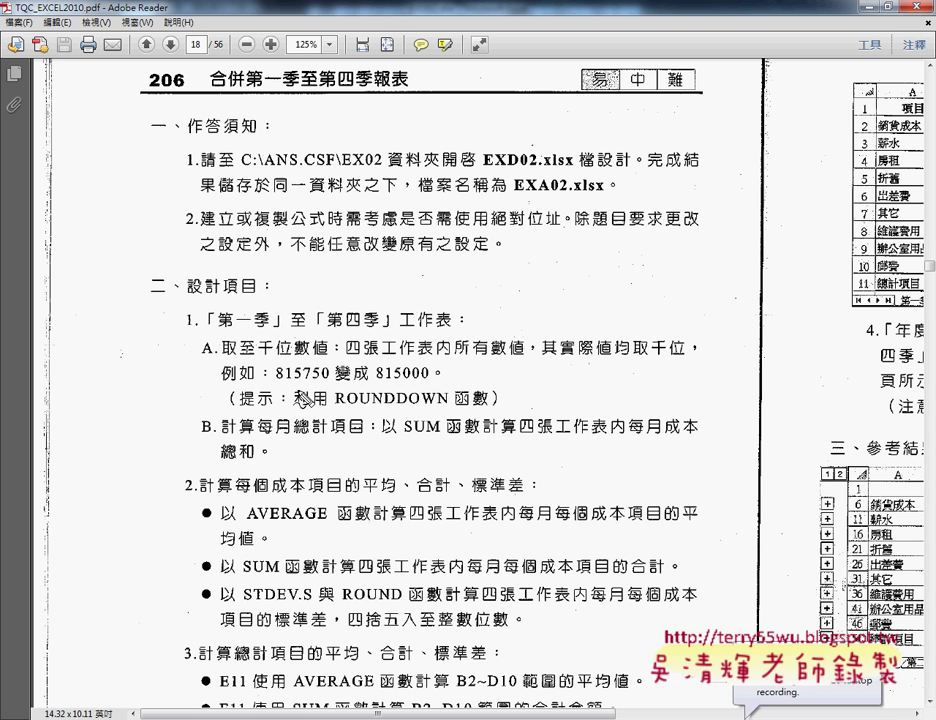
left_click_drag(276, 381, 330, 381)
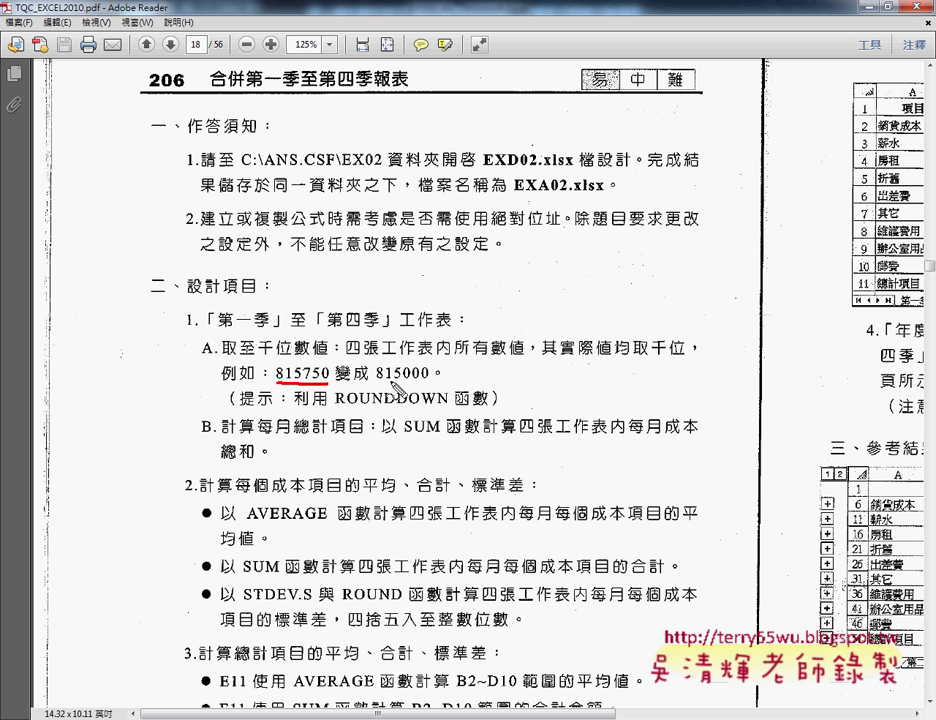
left_click_drag(398, 381, 430, 381)
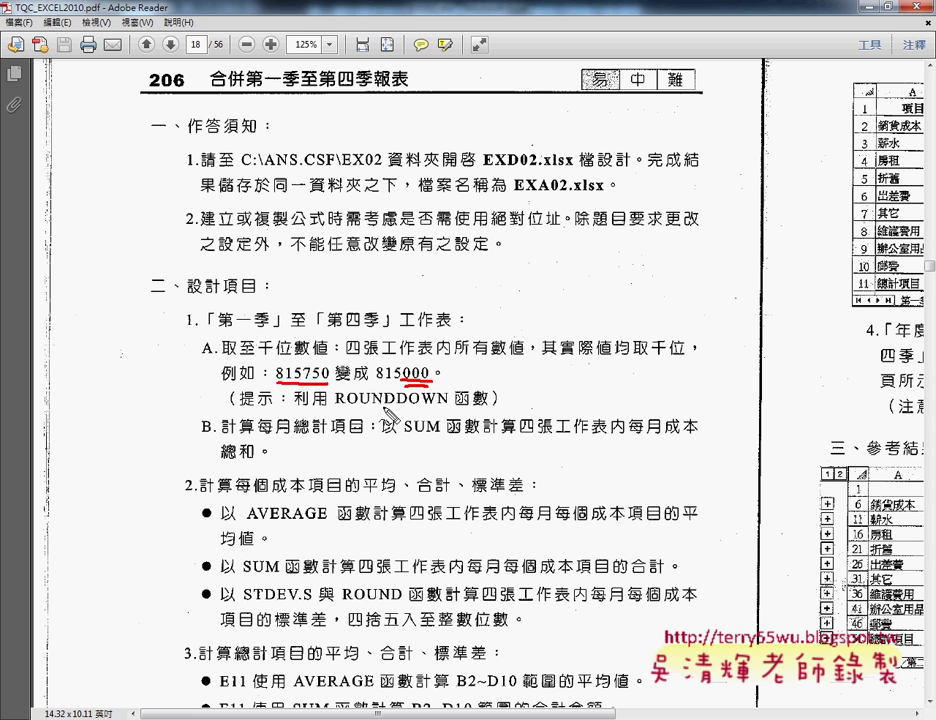
left_click_drag(366, 408, 446, 410)
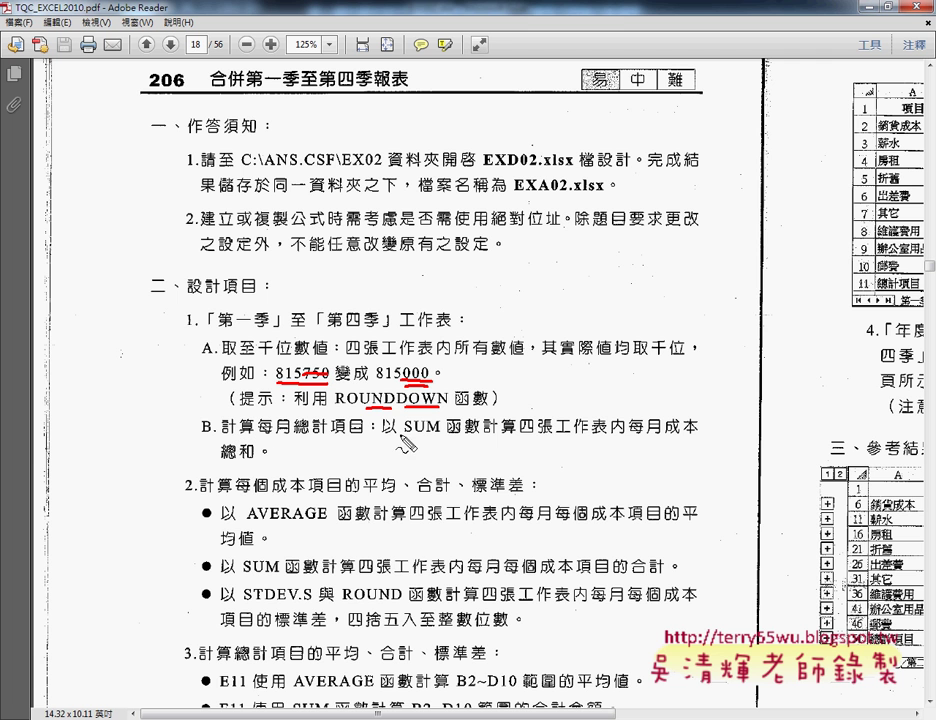
left_click_drag(405, 437, 445, 437)
left_click_drag(162, 461, 675, 455)
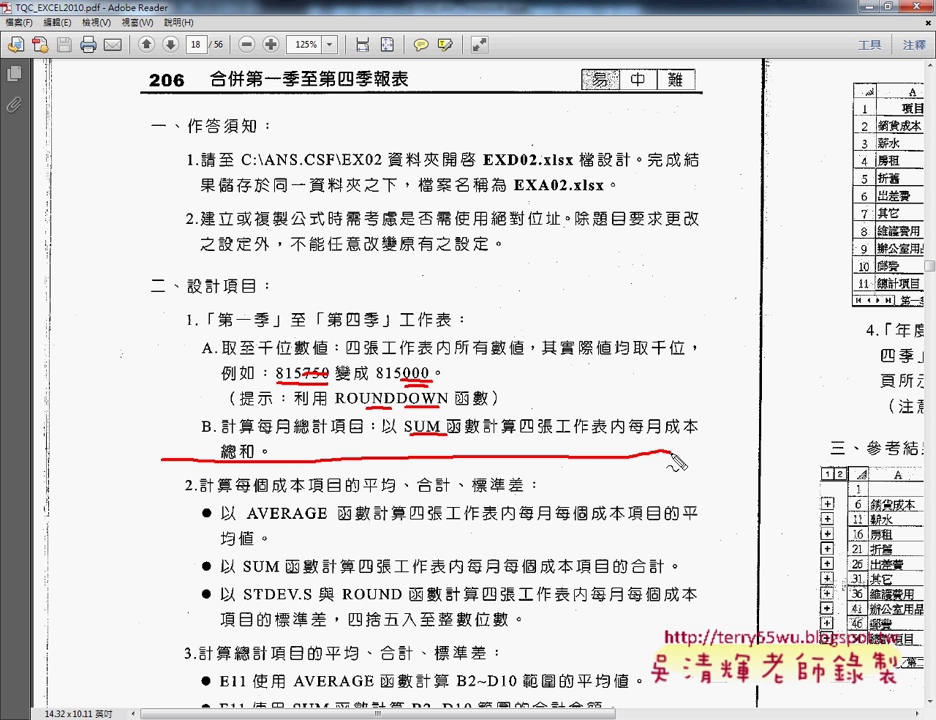
key("e")
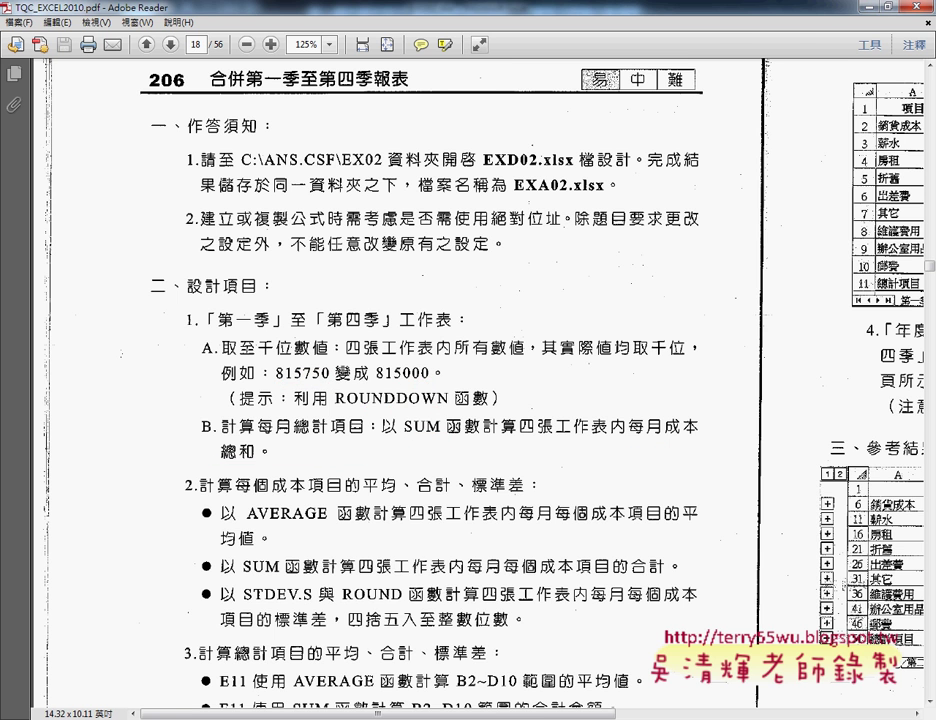
Step: Choose the ROUNDDOWN function for helper cell I2 from all function categories
left_click(432, 640)
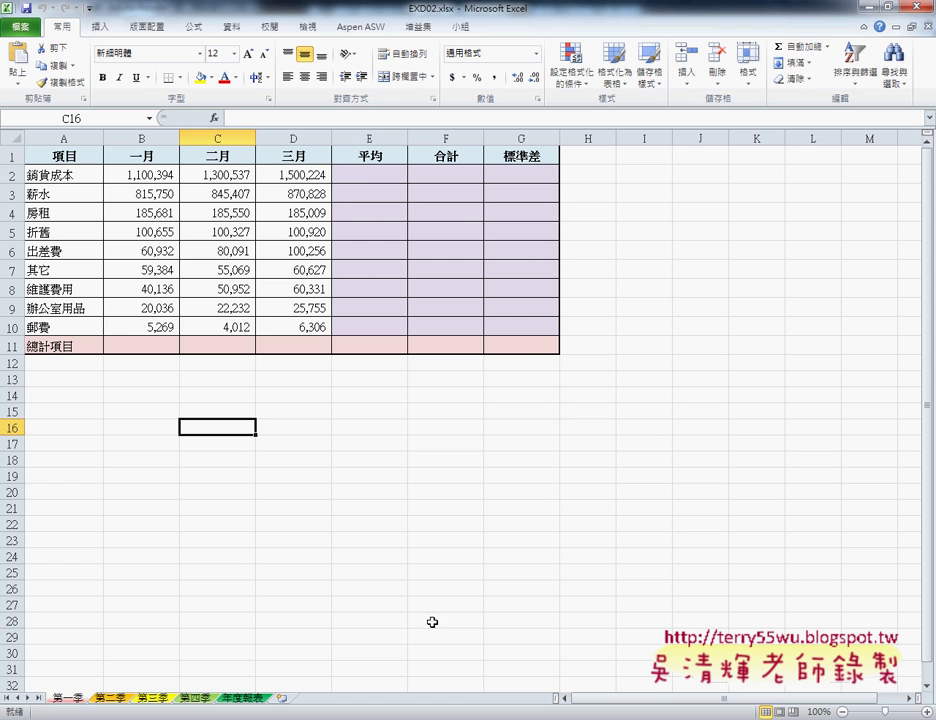
left_click_drag(138, 176, 282, 322)
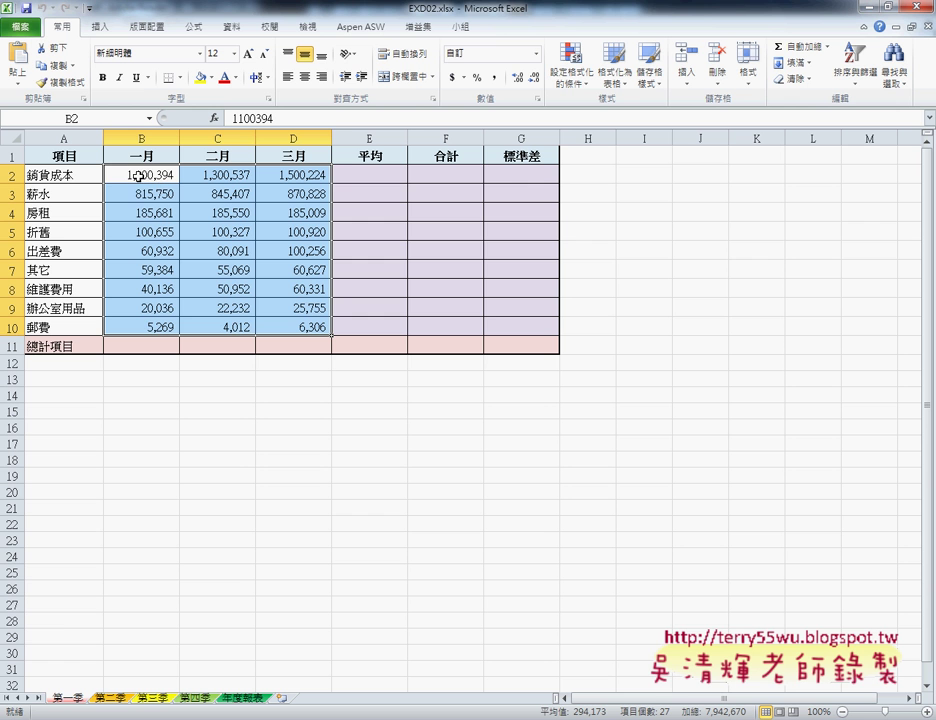
left_click(645, 181)
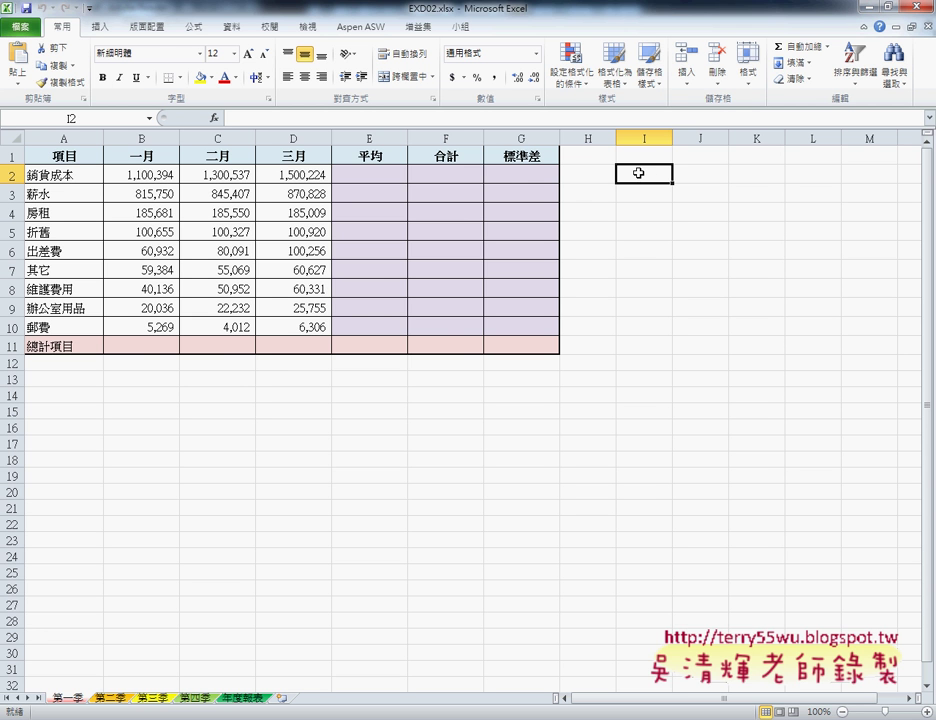
left_click(213, 118)
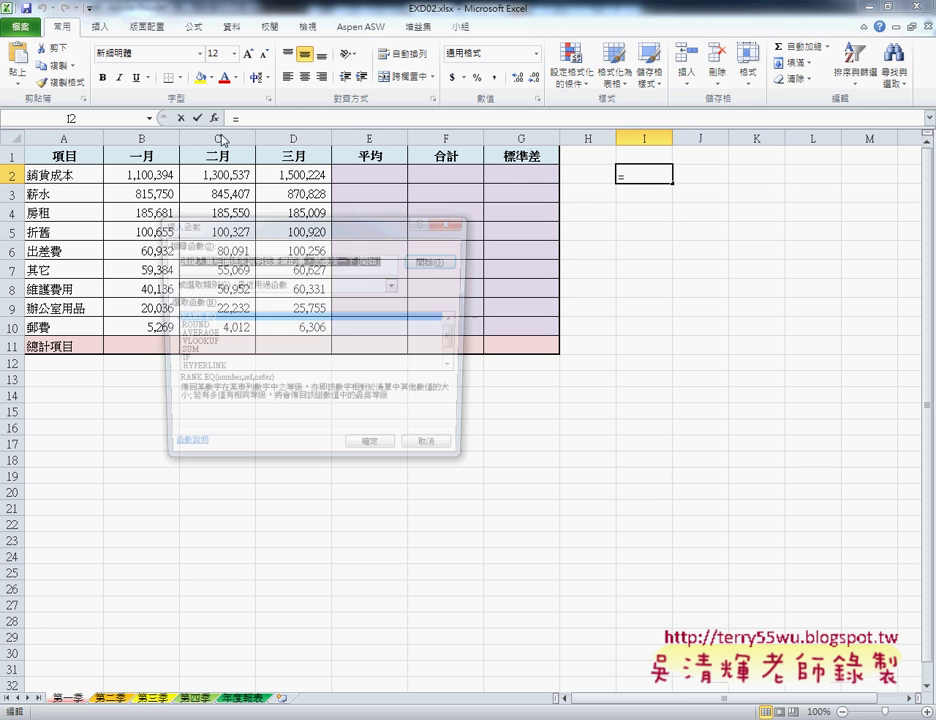
left_click(262, 285)
left_click(261, 313)
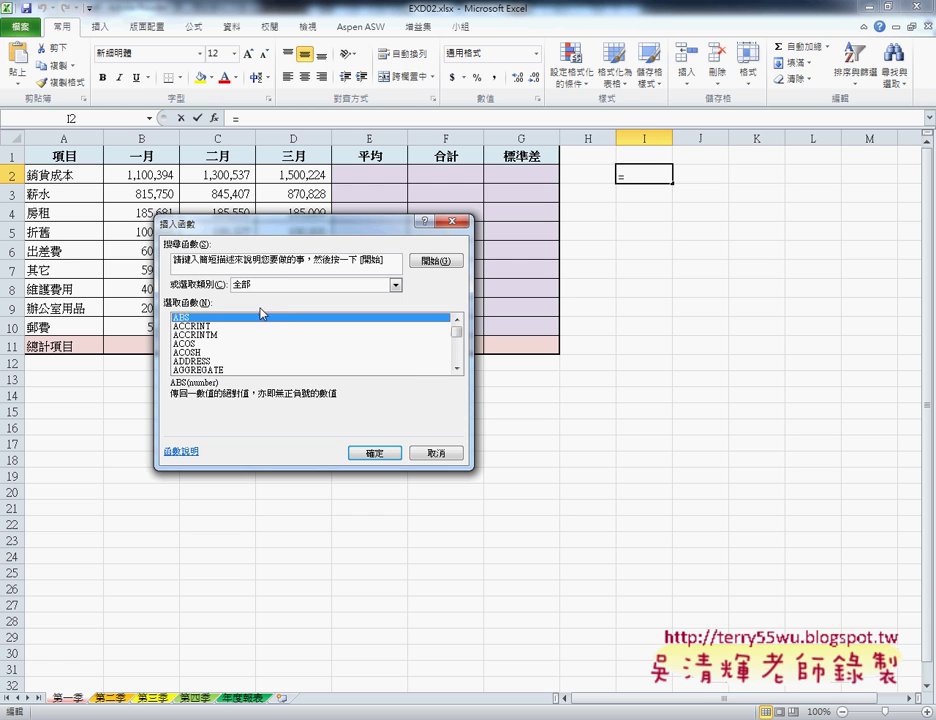
left_click(249, 345)
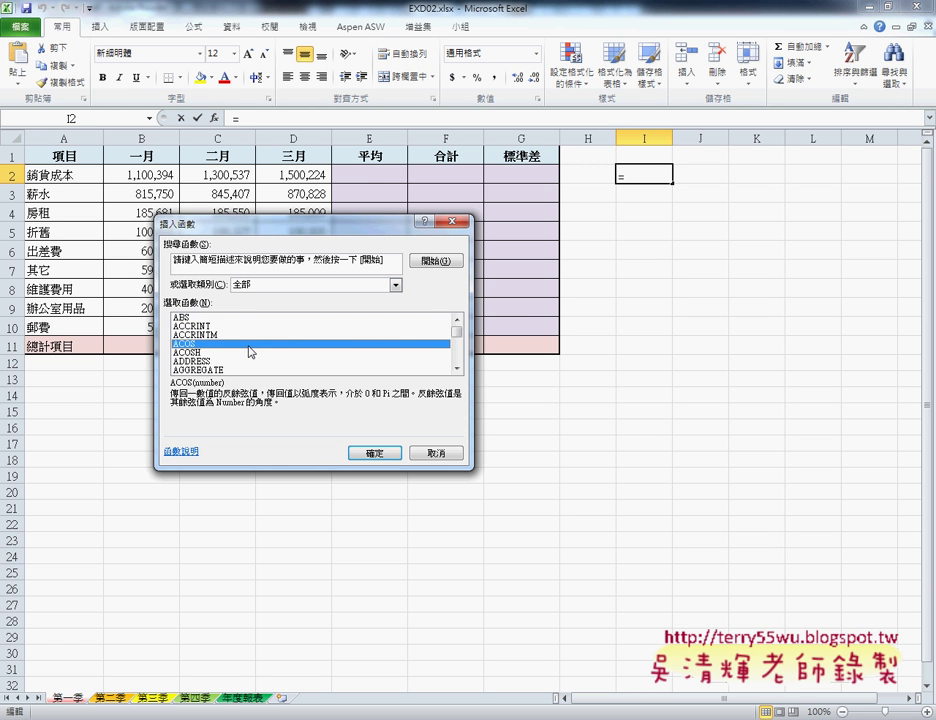
type("ro")
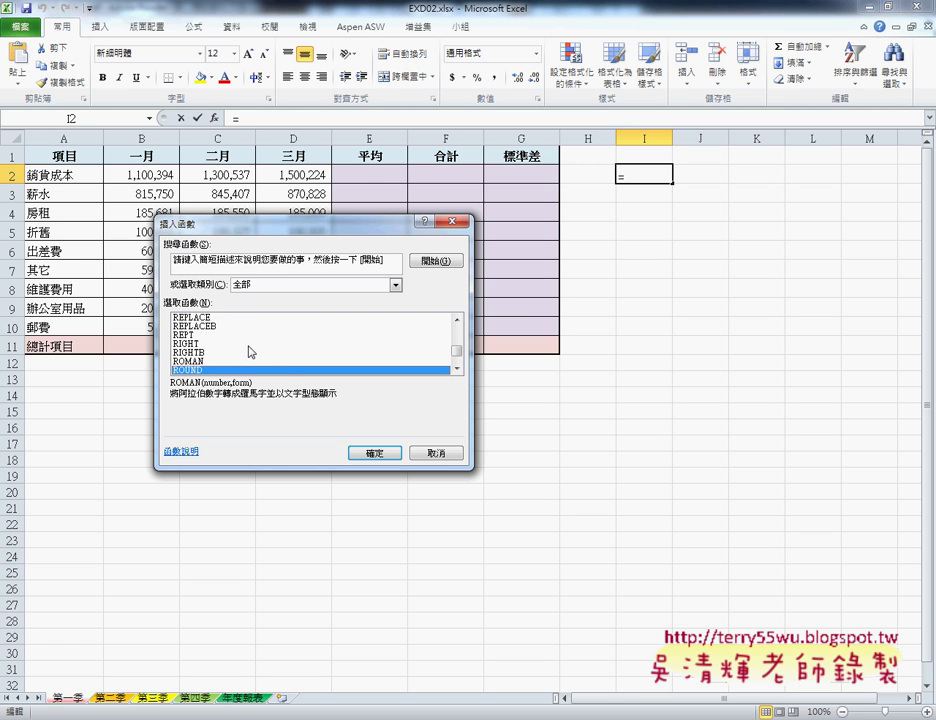
type("w")
left_click(251, 352)
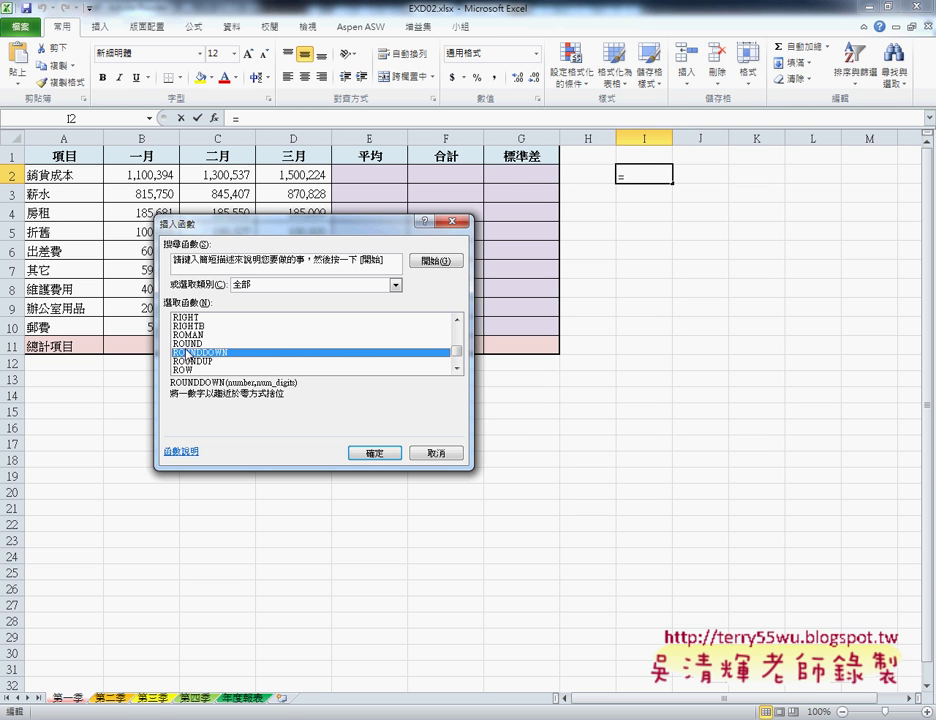
Step: Set ROUNDDOWN's Number to B2 and Num_digits to -3, giving 1,100,000
left_click(378, 451)
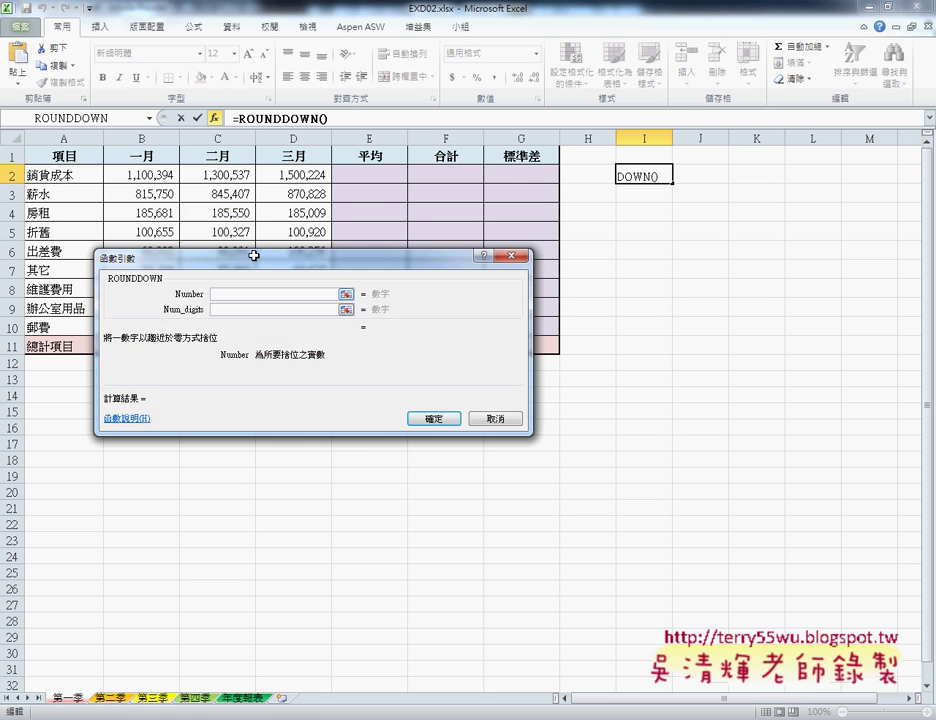
left_click(140, 172)
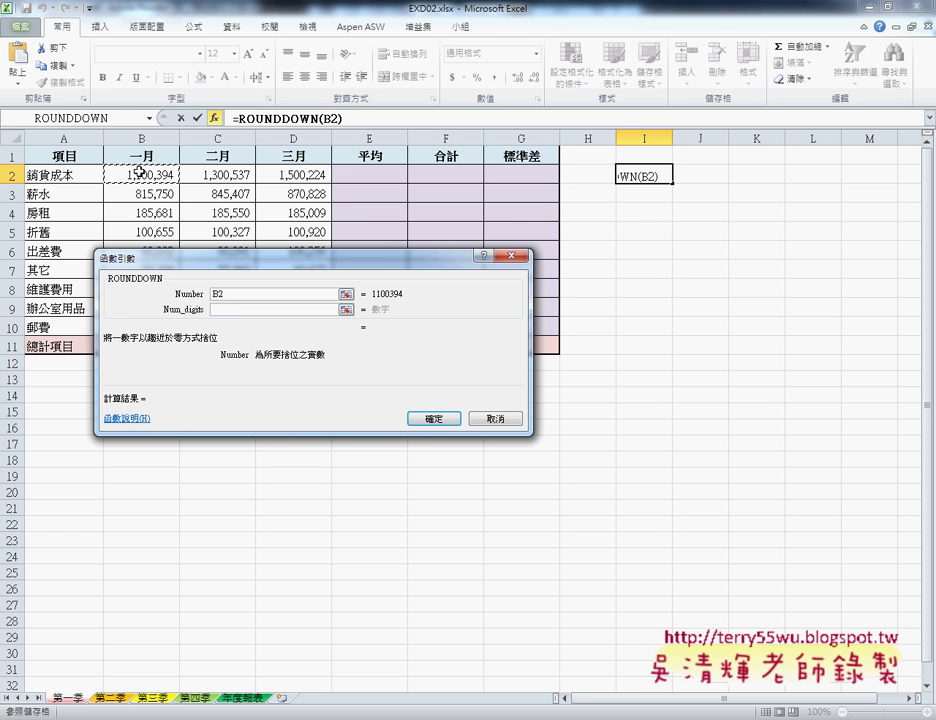
left_click(234, 309)
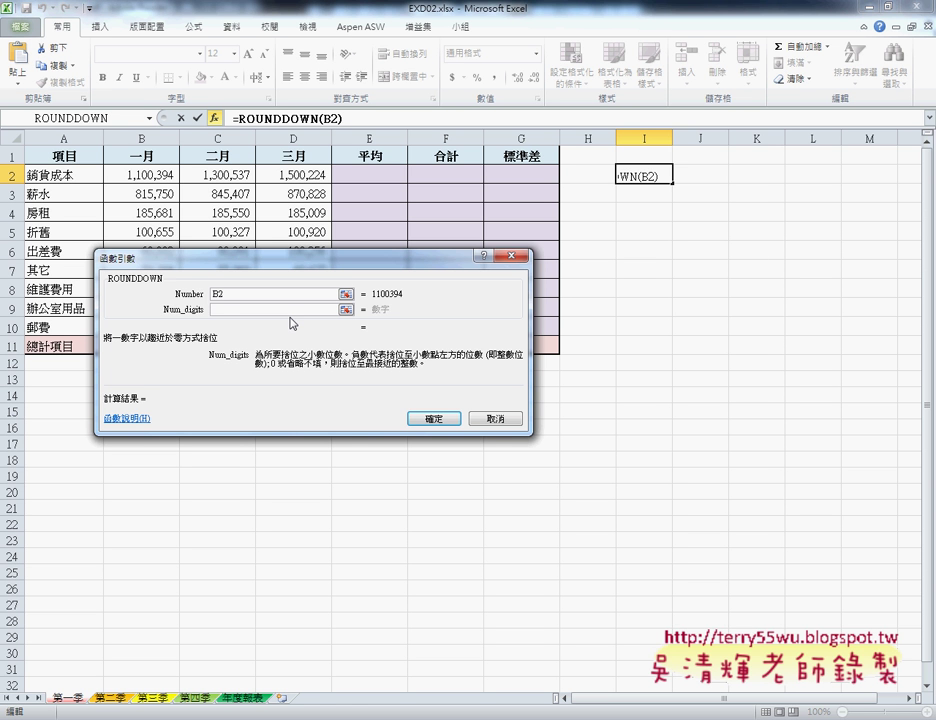
type("-")
type("3")
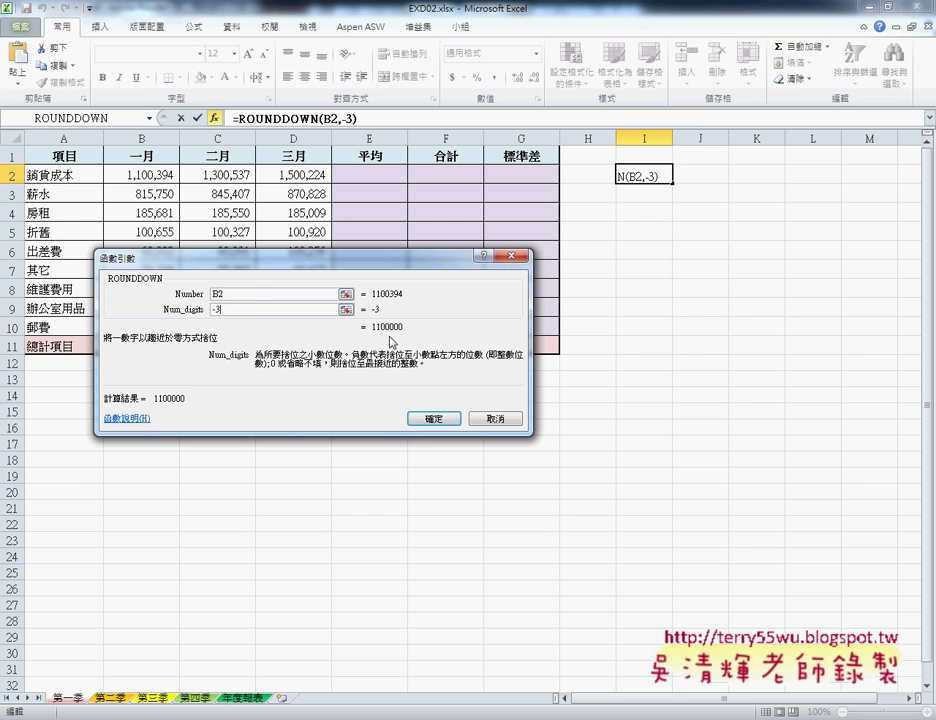
left_click(433, 418)
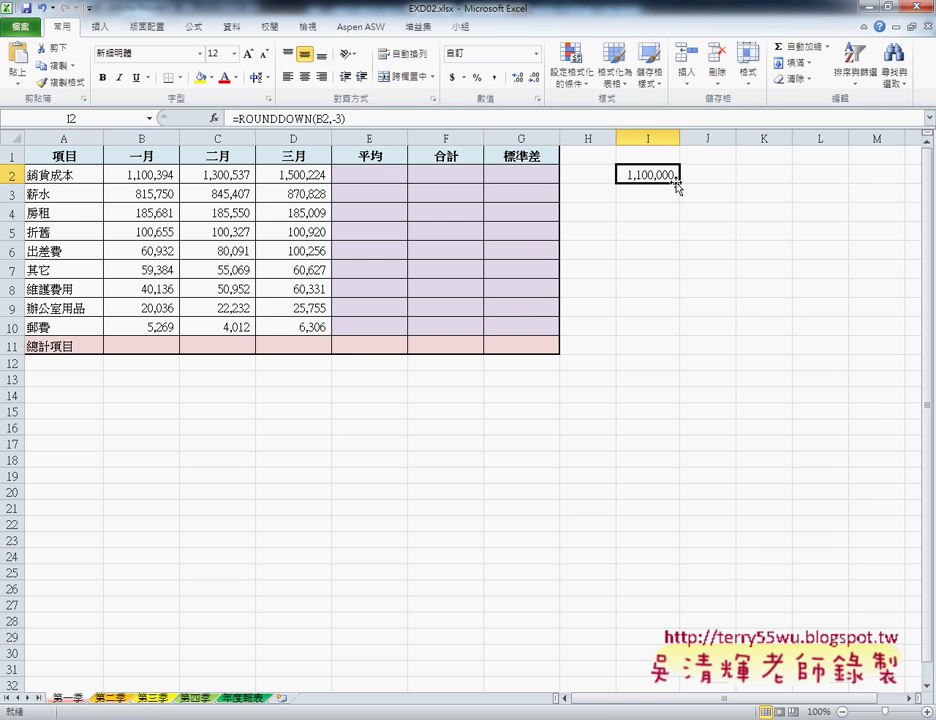
Step: Fill the ROUNDDOWN formula across I2:K10 and copy the rounded results
left_click_drag(677, 183, 664, 330)
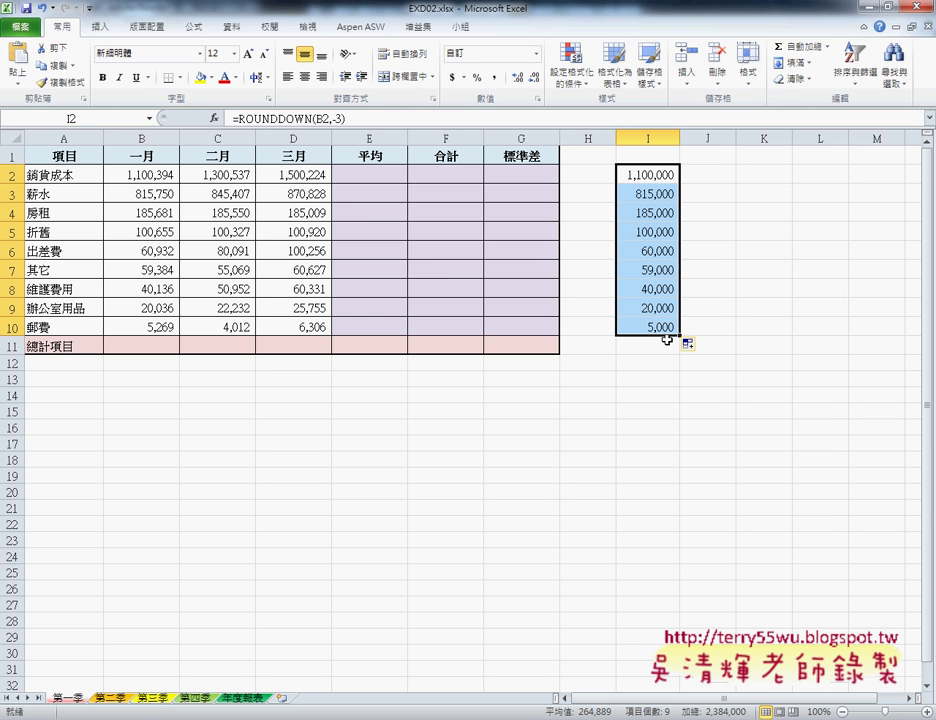
left_click_drag(680, 334, 779, 338)
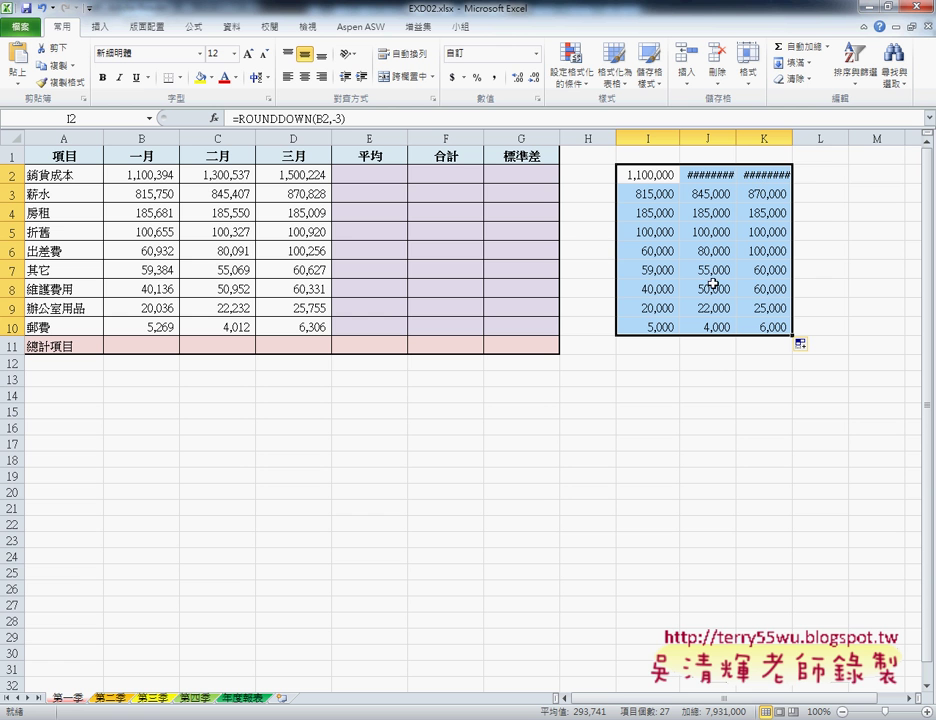
right_click(708, 208)
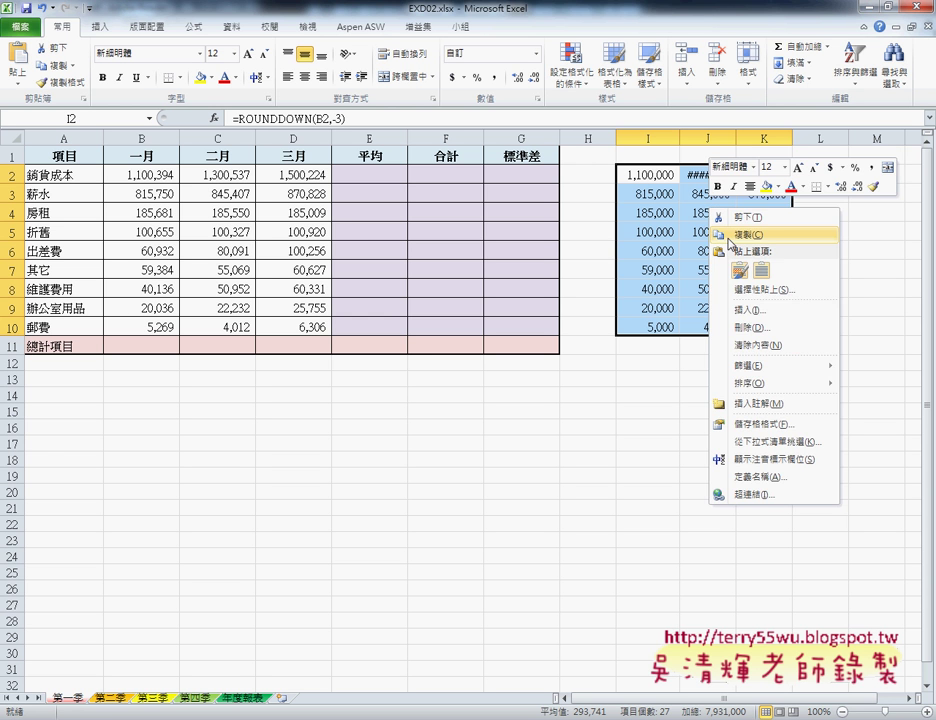
left_click(729, 236)
Step: Paste only the values of the rounded results over B2:D10 with Paste Special
left_click(147, 176)
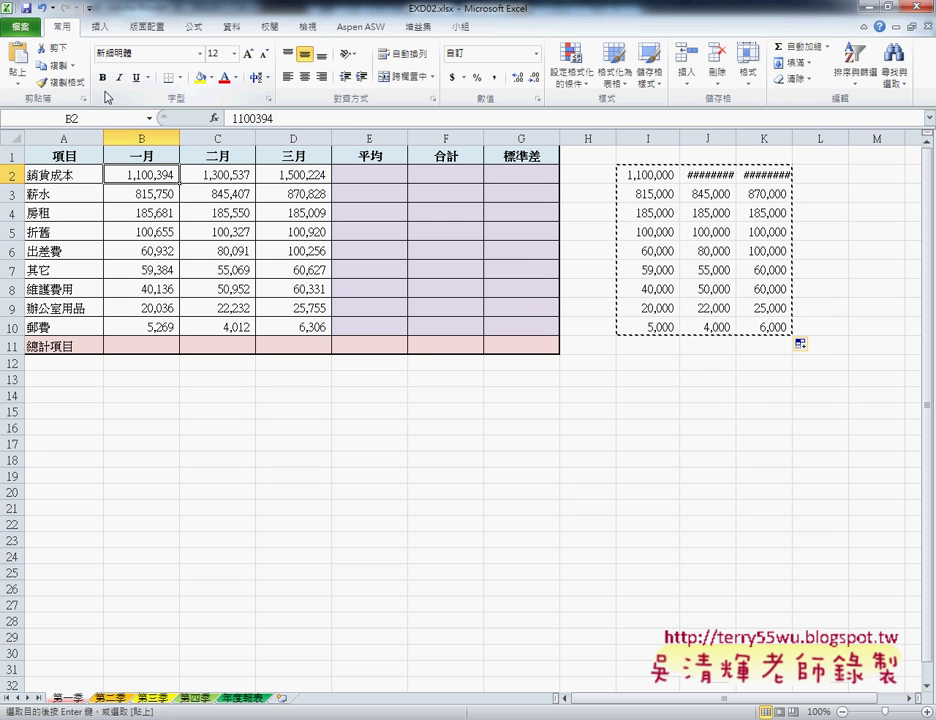
left_click(17, 88)
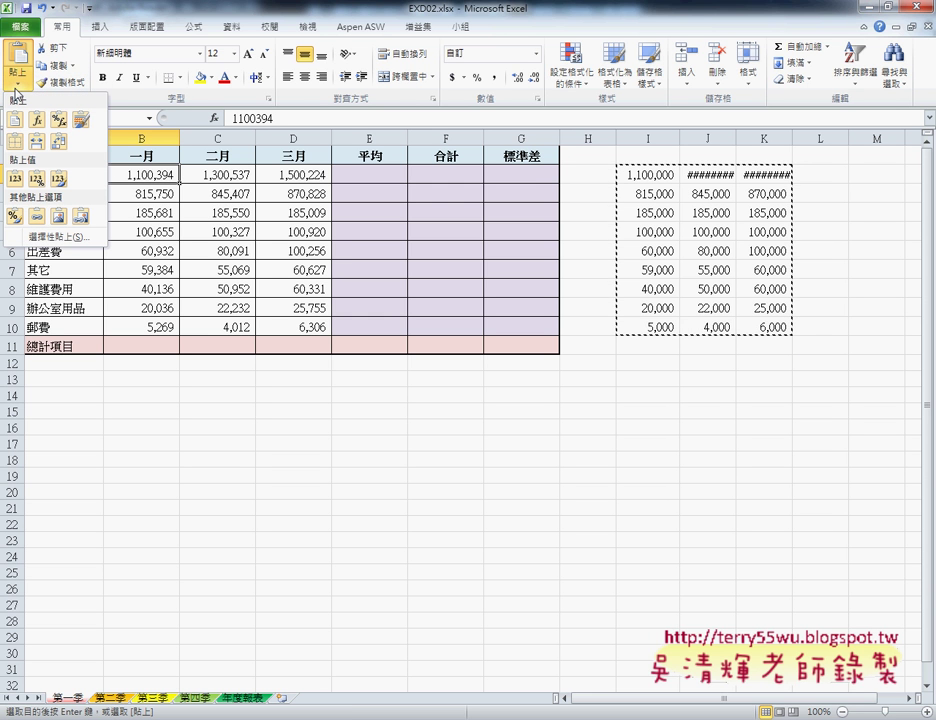
left_click(63, 237)
left_click_drag(314, 245, 545, 262)
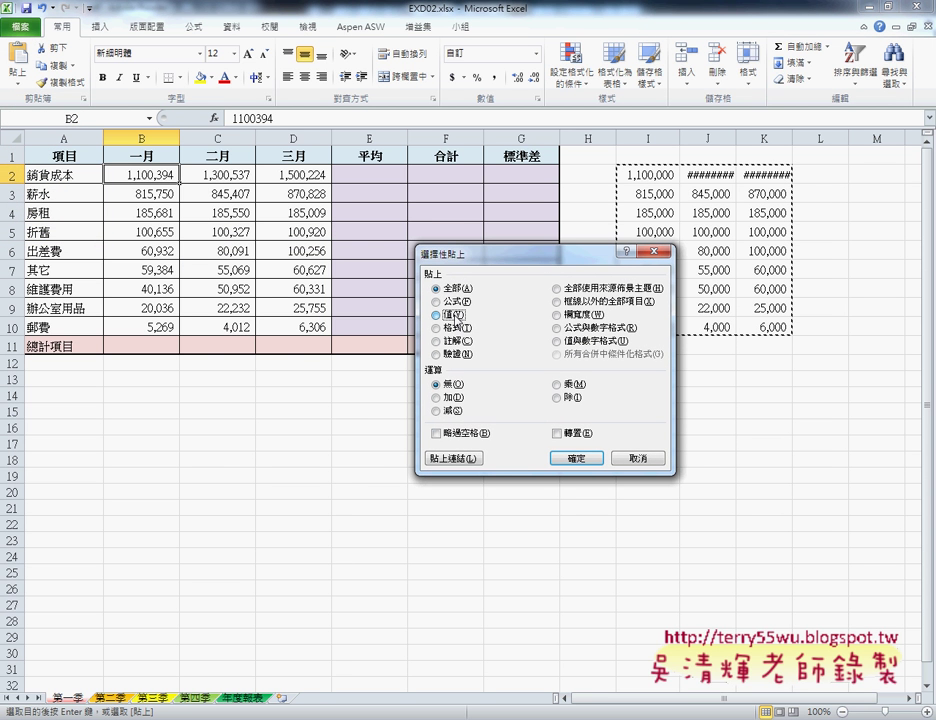
left_click(452, 315)
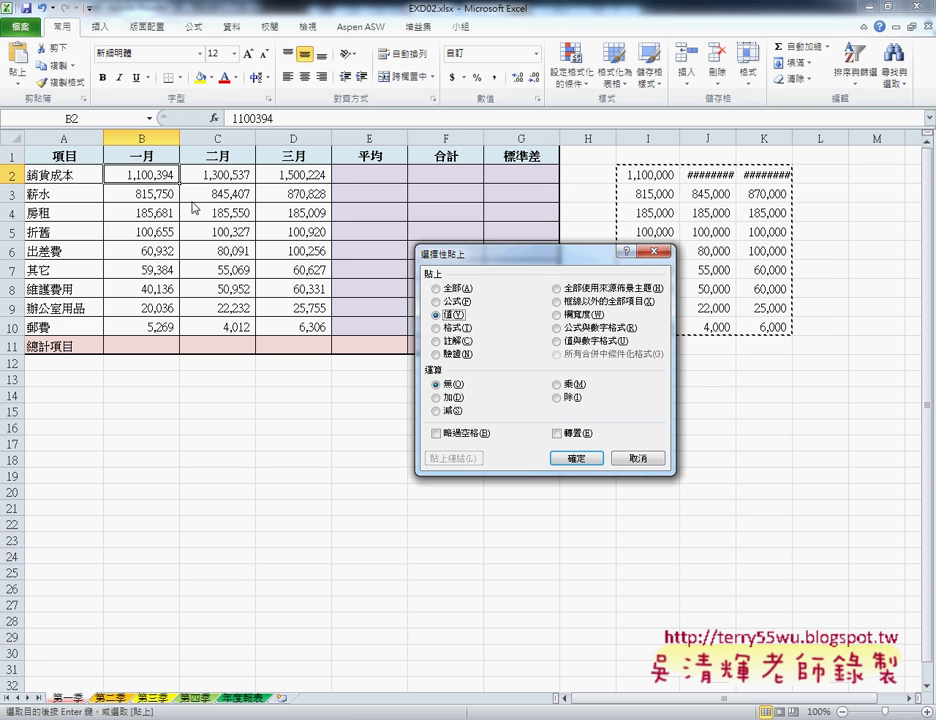
left_click(580, 461)
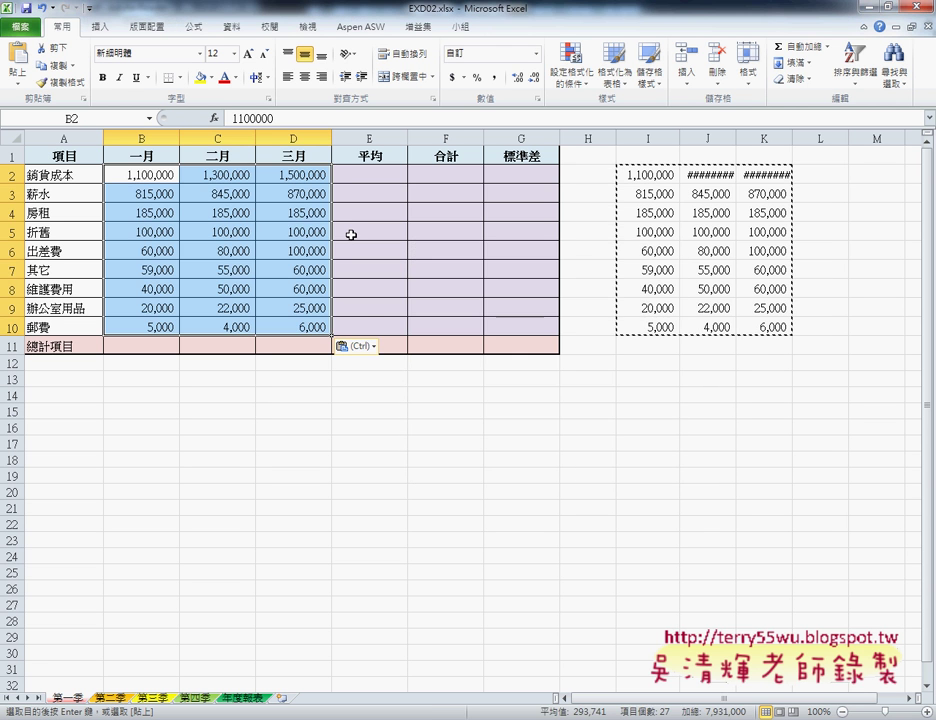
Step: Delete the helper values in columns I through K
mouse_move(655, 138)
left_mouse_down()
mouse_move(775, 138)
mouse_move(757, 170)
left_mouse_up()
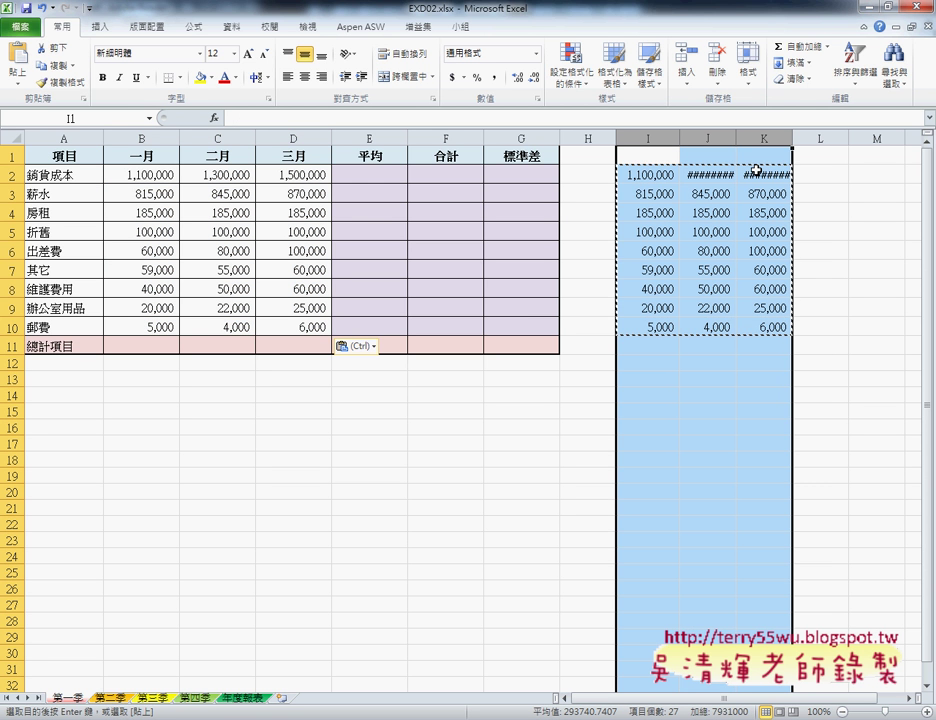
key("Delete")
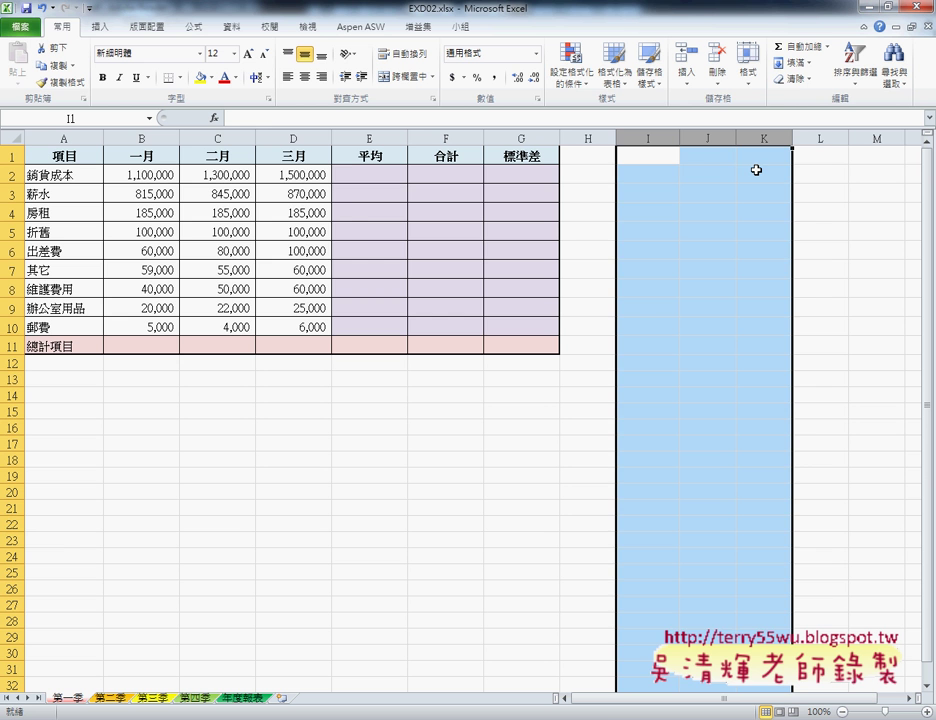
left_click_drag(110, 175, 284, 334)
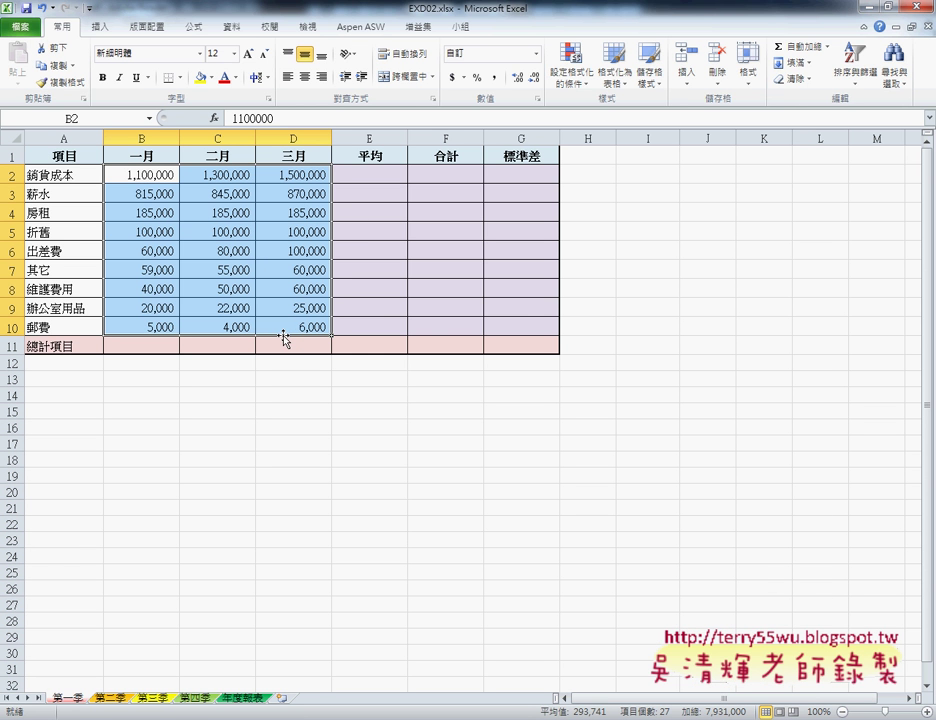
left_click(142, 346)
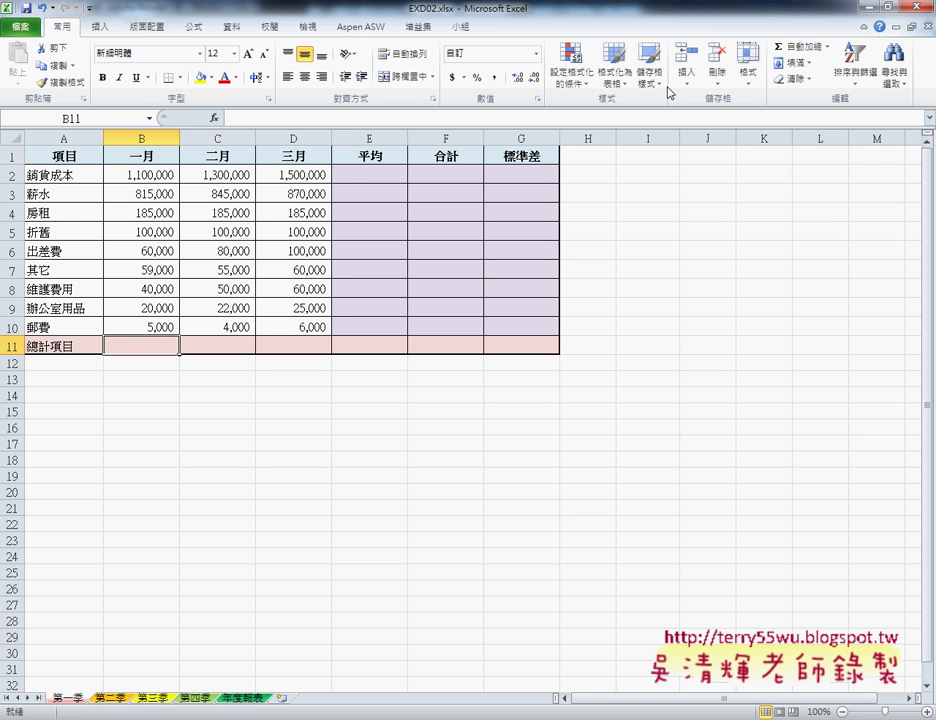
Step: Sum January, February and March in B11:D11: 2,384,000, 2,641,000 and 2,906,000
left_click(828, 47)
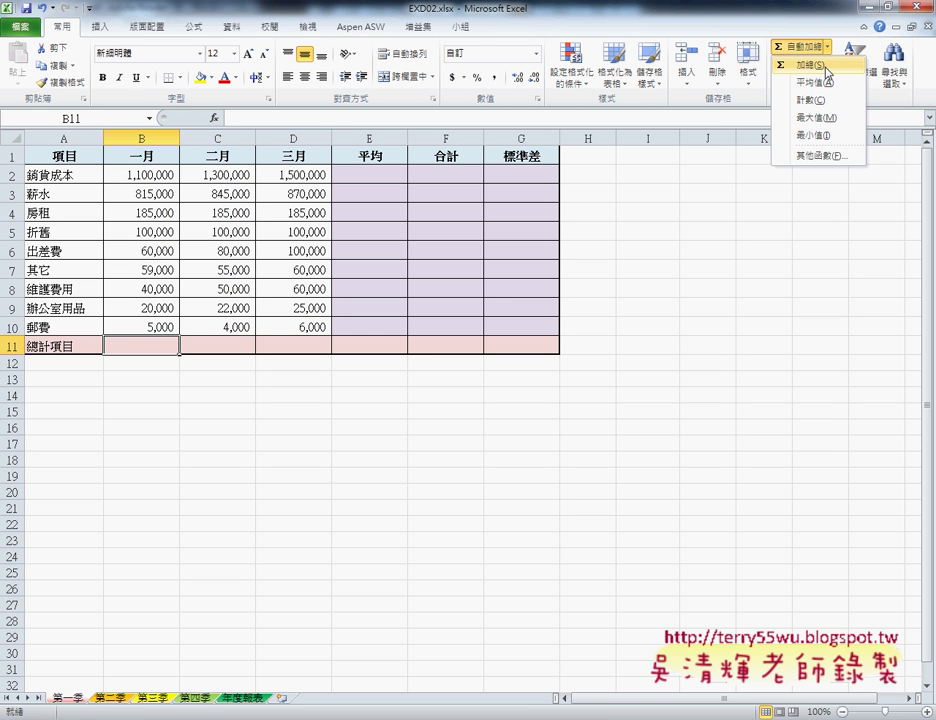
left_click(828, 65)
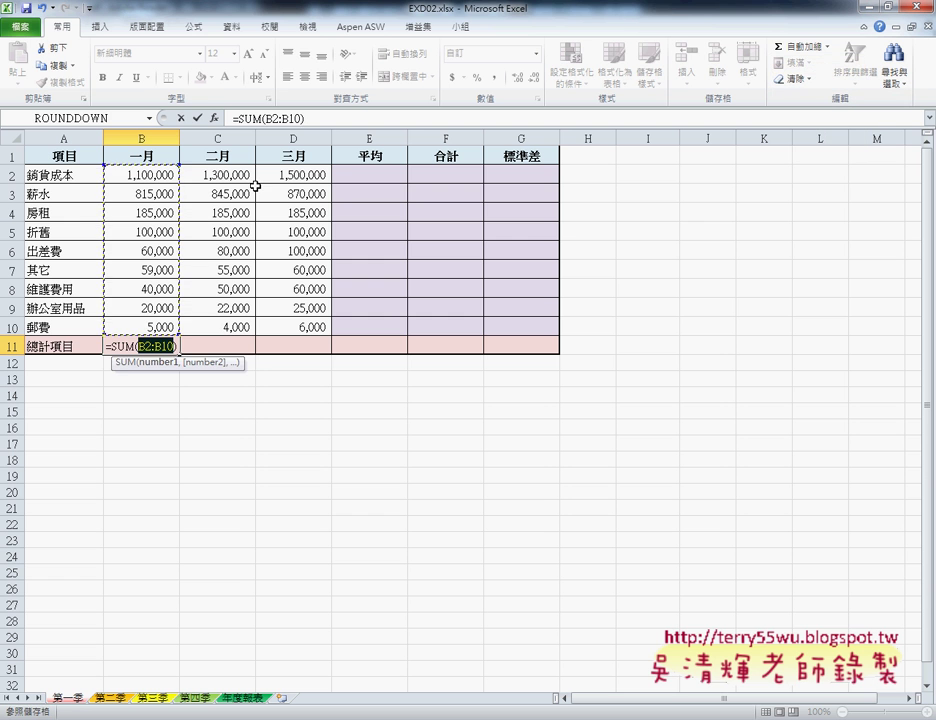
left_click(198, 118)
left_click(184, 347)
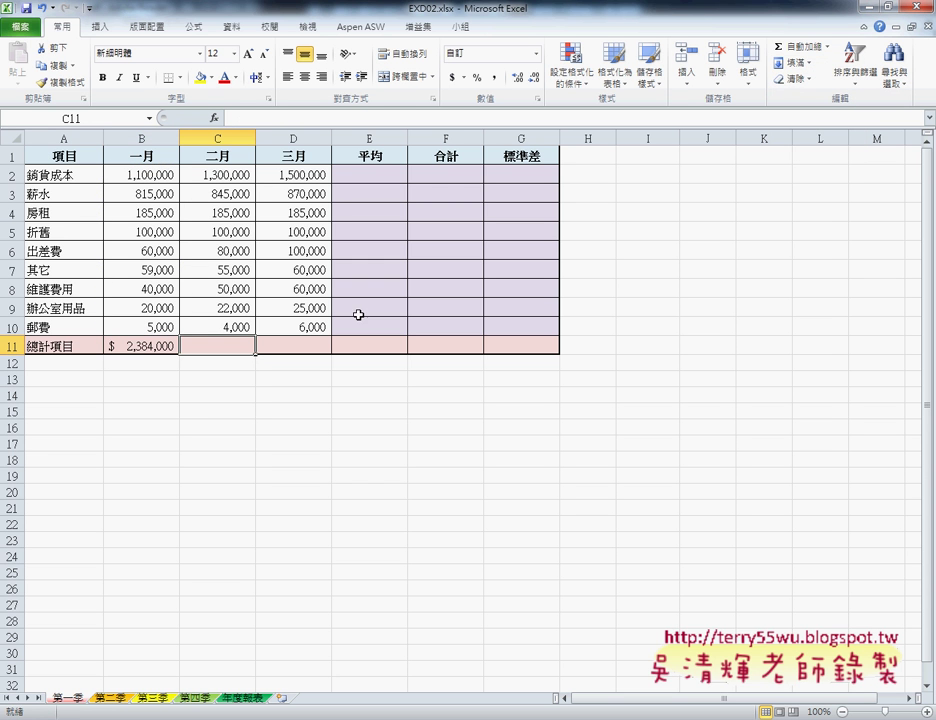
left_click(148, 347)
left_click(218, 346)
left_click(829, 48)
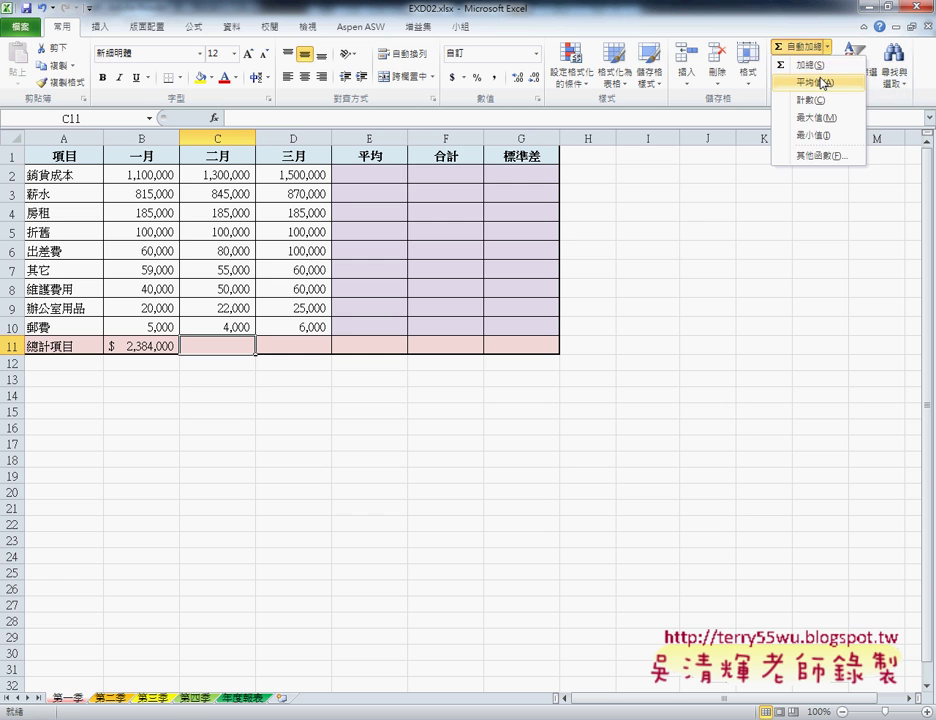
left_click(810, 65)
left_click(199, 120)
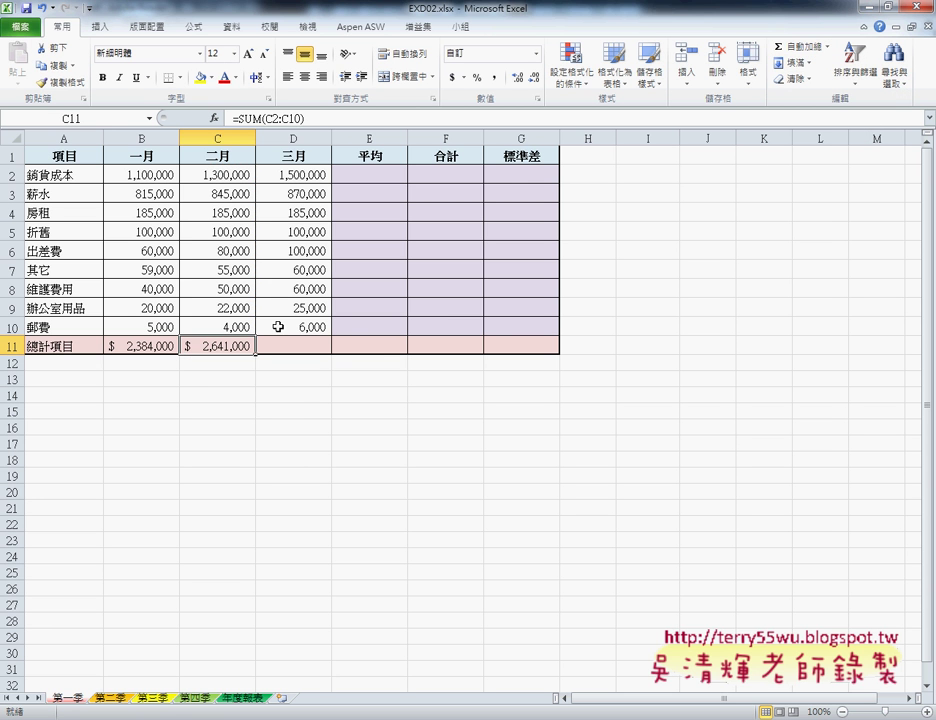
left_click(305, 345)
left_click(826, 47)
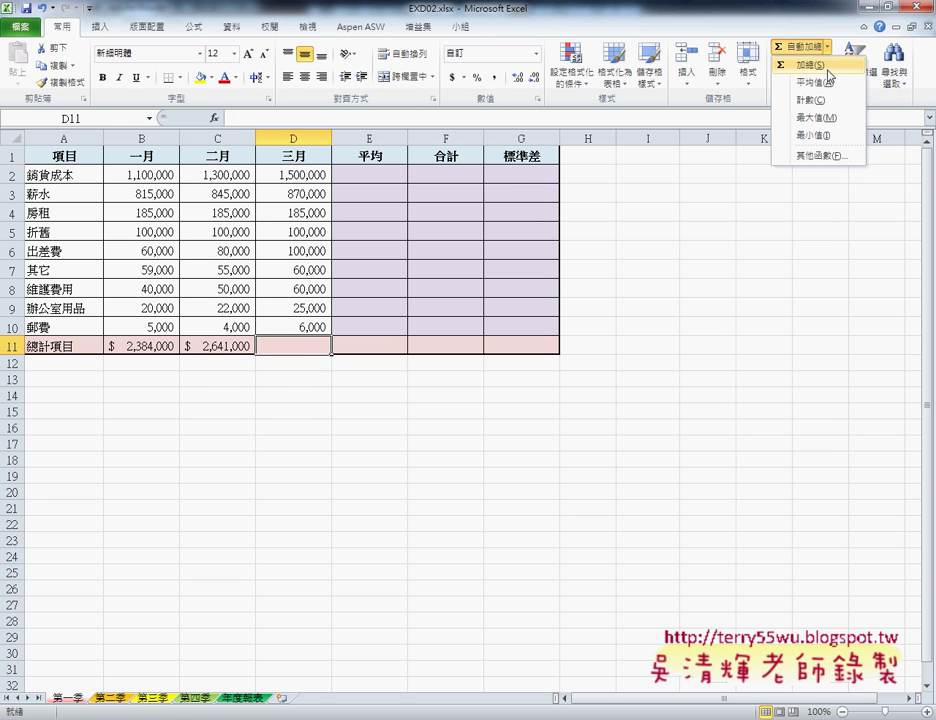
left_click(826, 68)
left_click(199, 118)
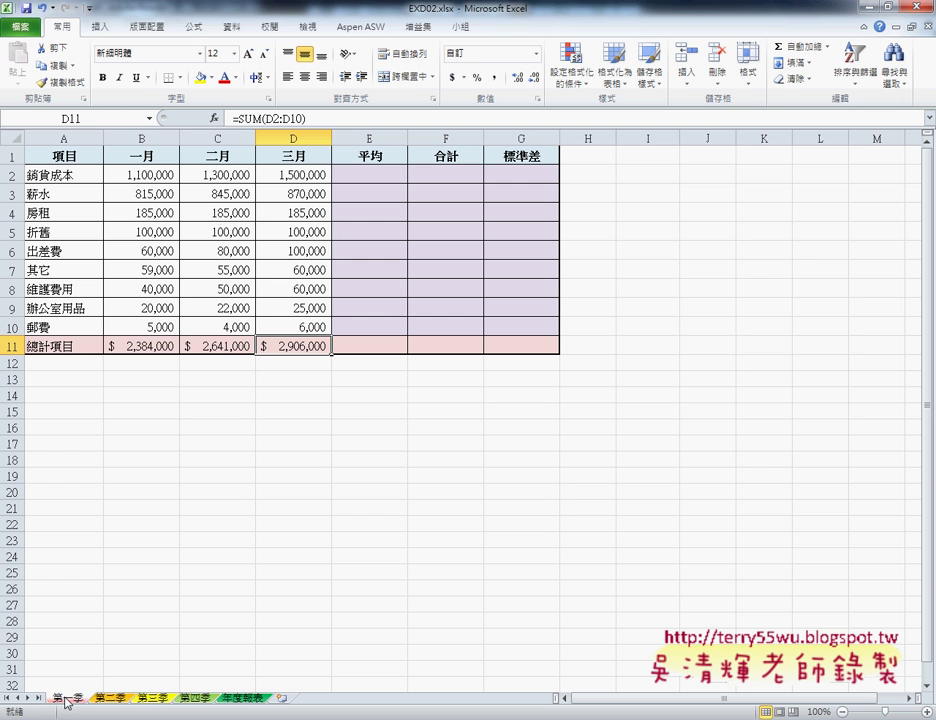
Step: Group the 第一季 through 第四季 sheets together
key("ctrl+Page_Down")
key("ctrl+Page_Down")
key("ctrl+Page_Down")
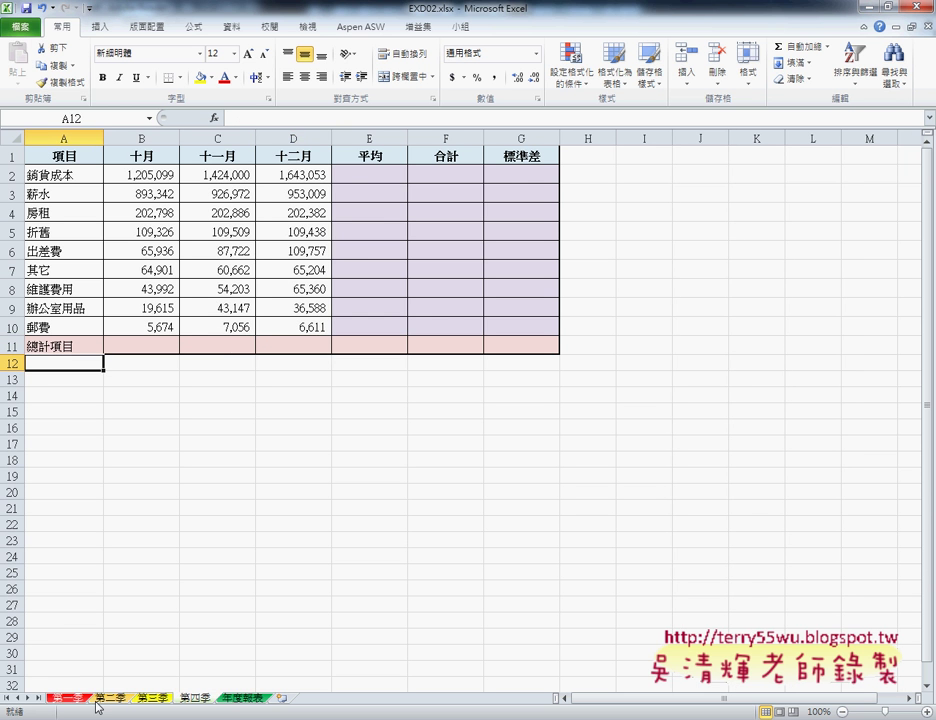
left_click(62, 702)
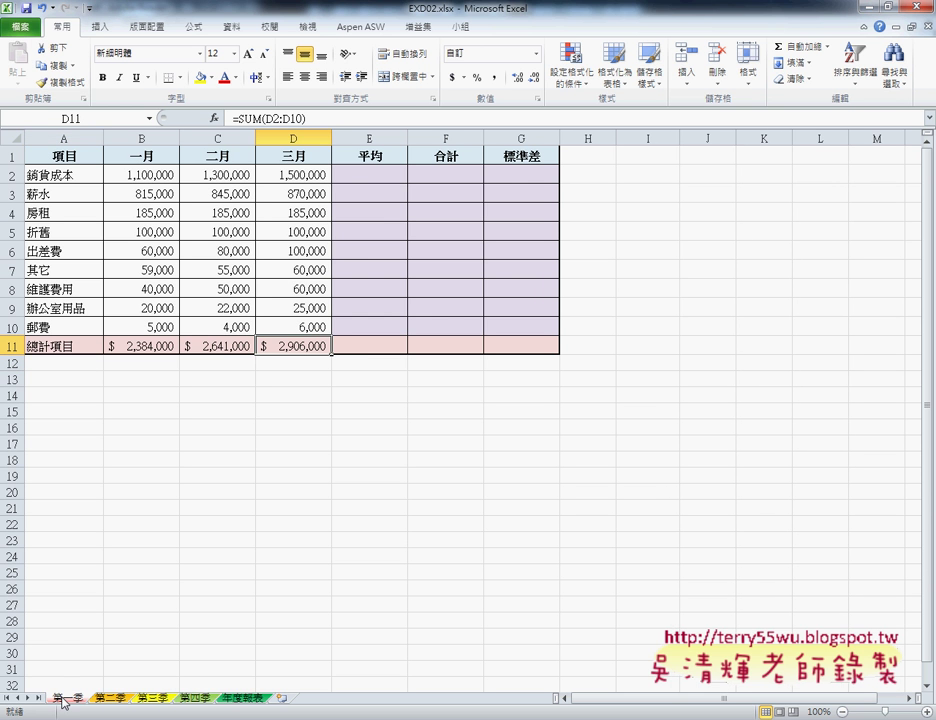
left_click(205, 698, "shift")
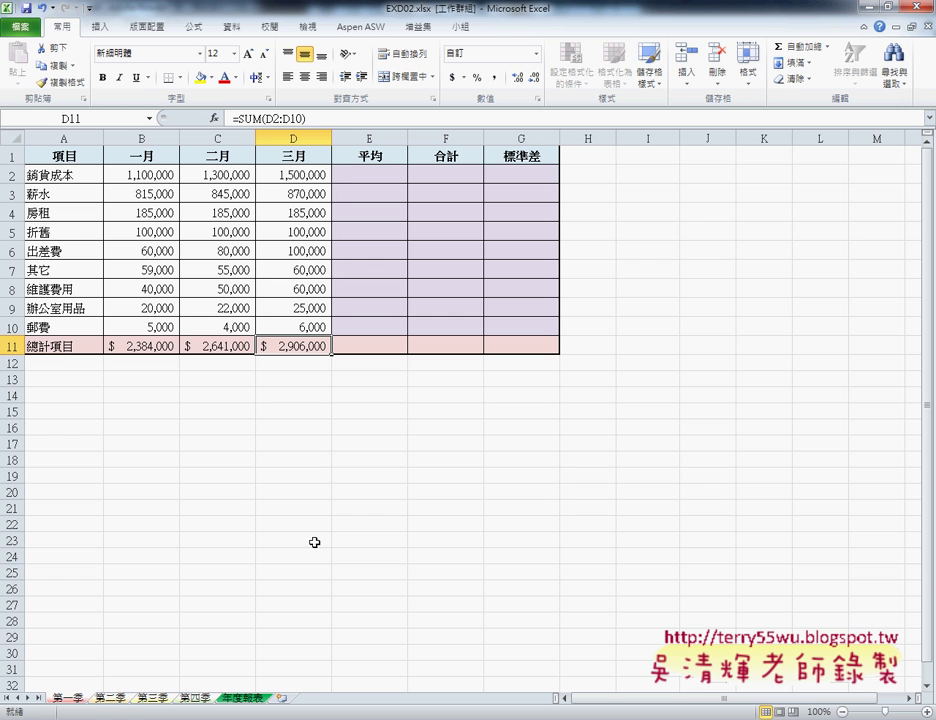
Step: Check the 第二季, 第三季 and 第四季 sheets, return to 第一季, then switch to the instructions PDF
left_click(110, 697)
left_click(153, 697)
left_click(196, 699)
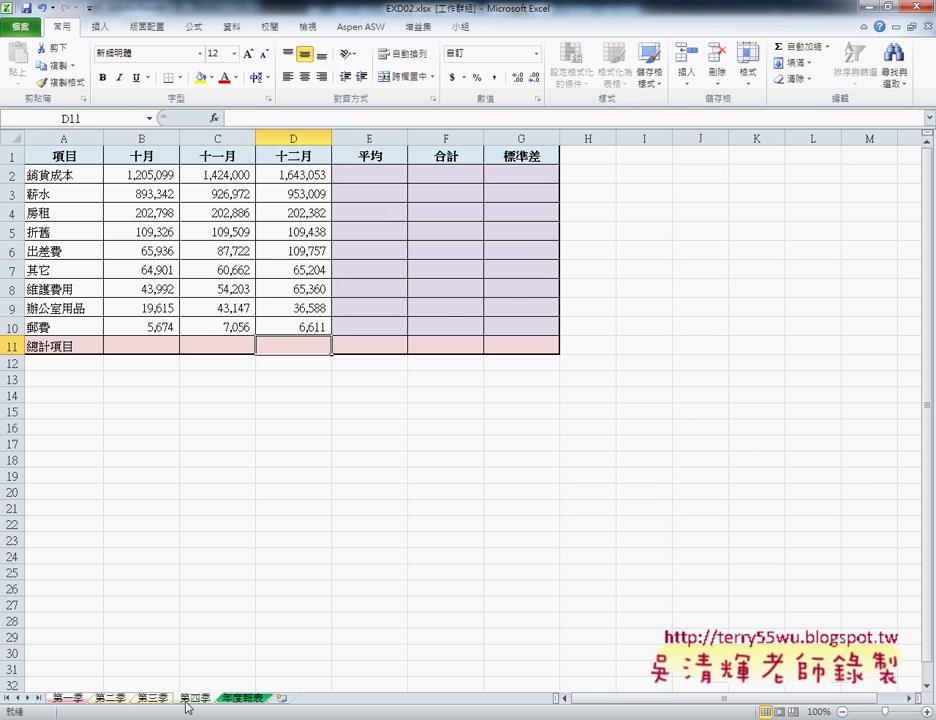
left_click(152, 699)
left_click(110, 699)
left_click(153, 698)
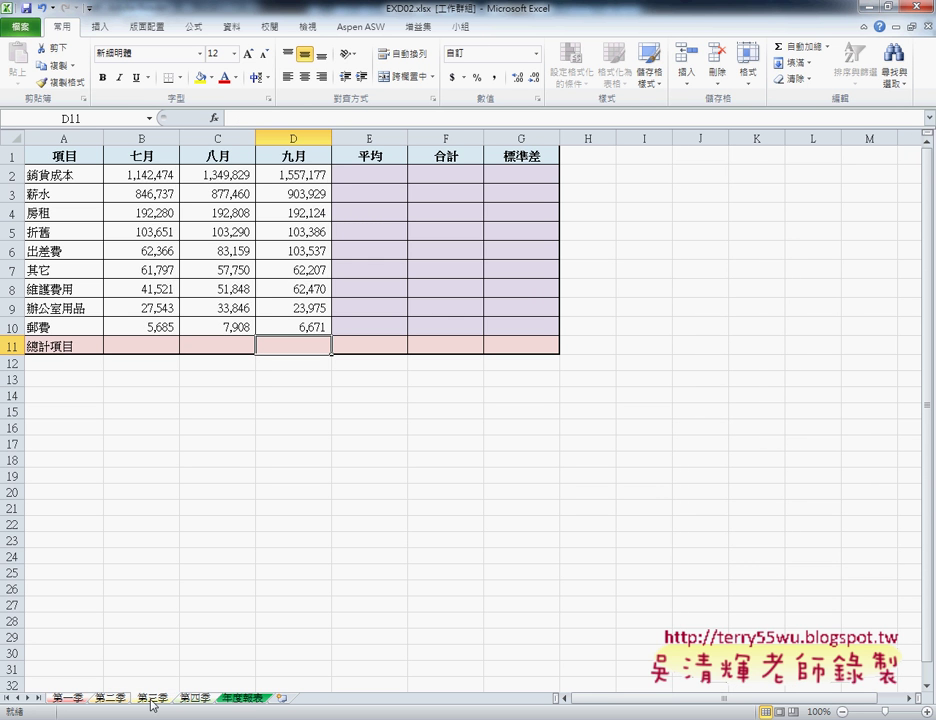
left_click(194, 698)
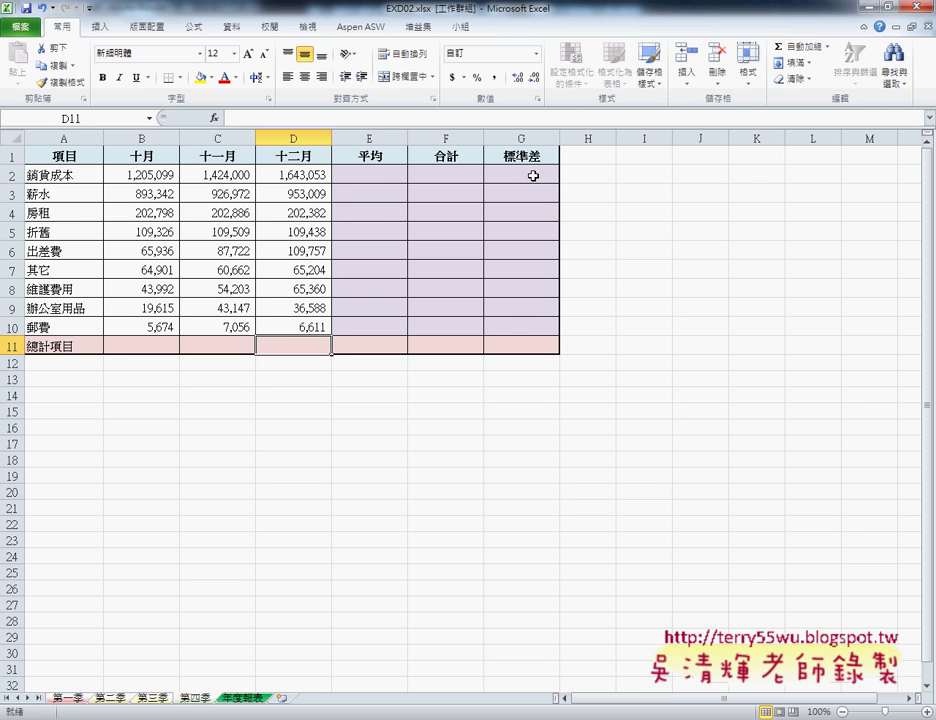
left_click(105, 699)
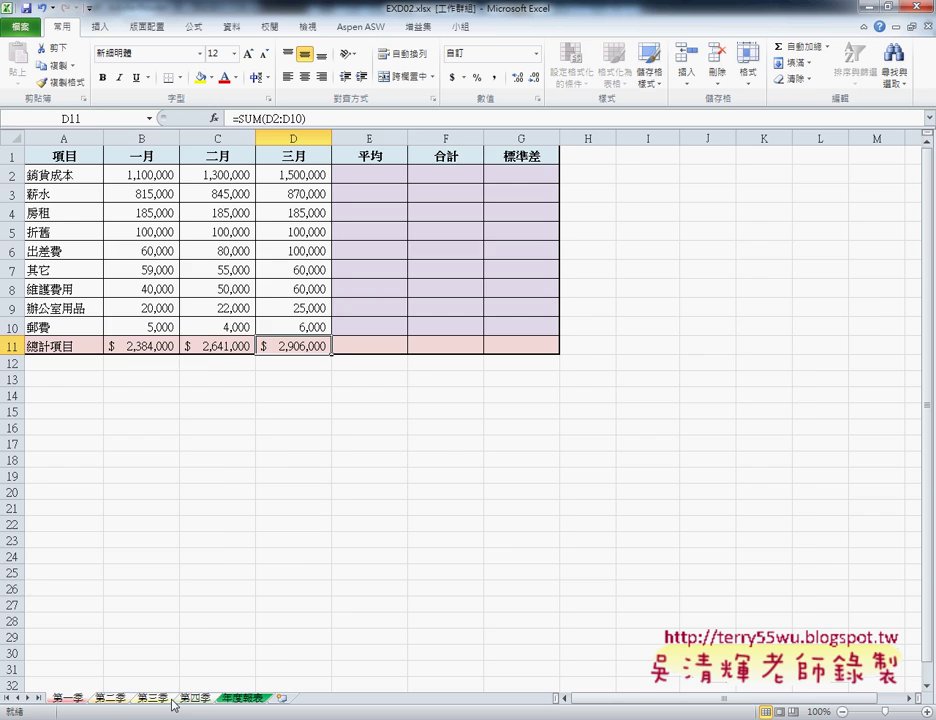
key("alt+Tab")
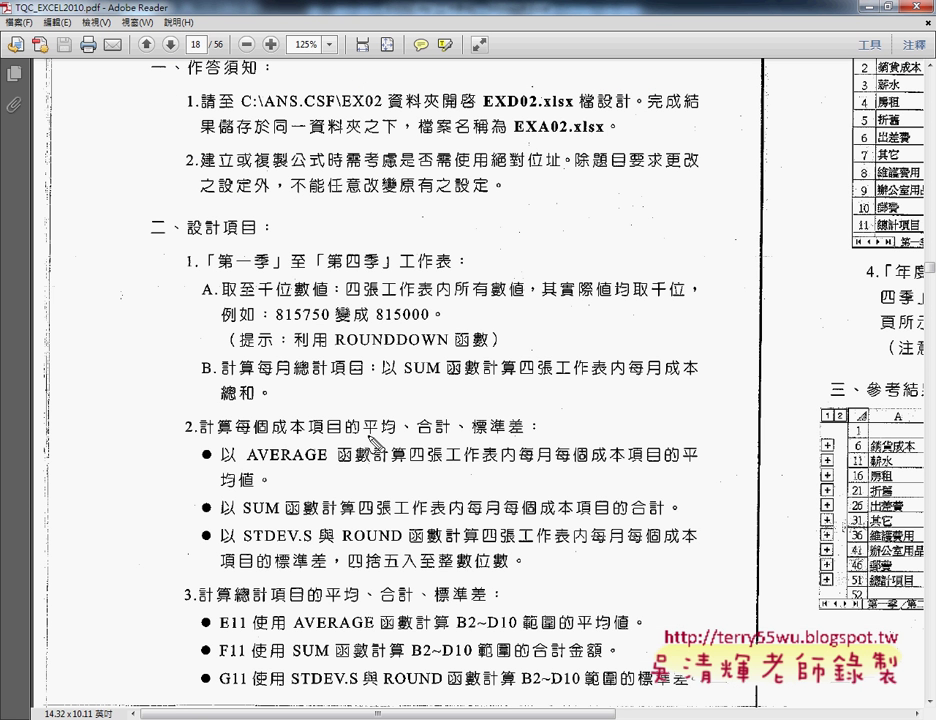
left_click_drag(366, 435, 526, 434)
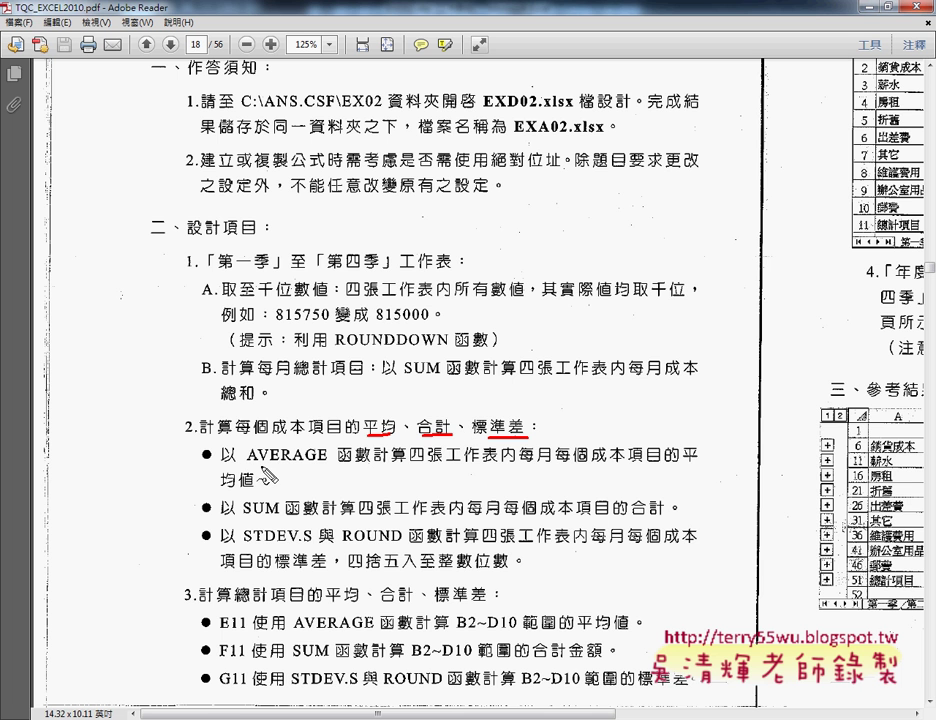
left_click_drag(248, 464, 350, 462)
mouse_move(242, 515)
left_mouse_down()
mouse_move(279, 513)
mouse_move(312, 545)
left_mouse_up()
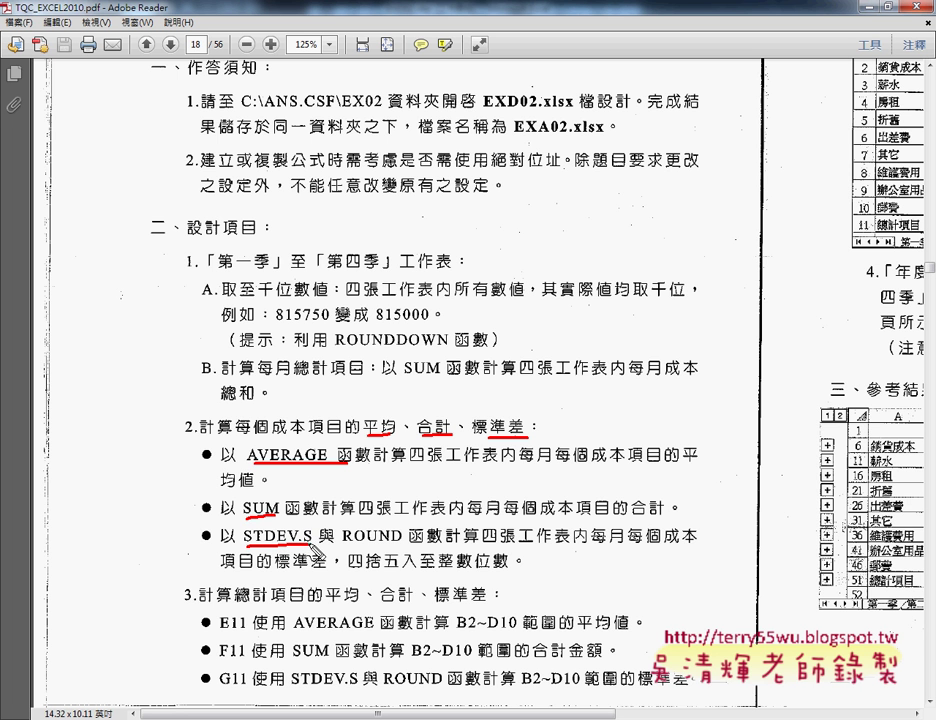
left_click_drag(341, 546, 402, 546)
mouse_move(252, 553)
left_mouse_down()
mouse_move(277, 530)
mouse_move(310, 530)
left_mouse_up()
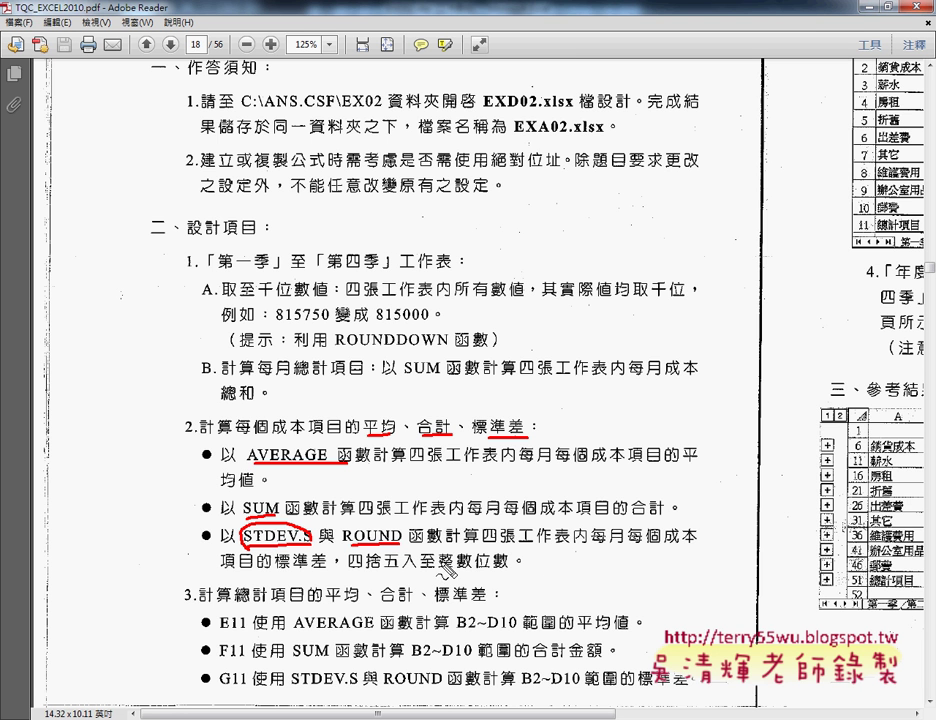
left_click_drag(369, 573, 500, 576)
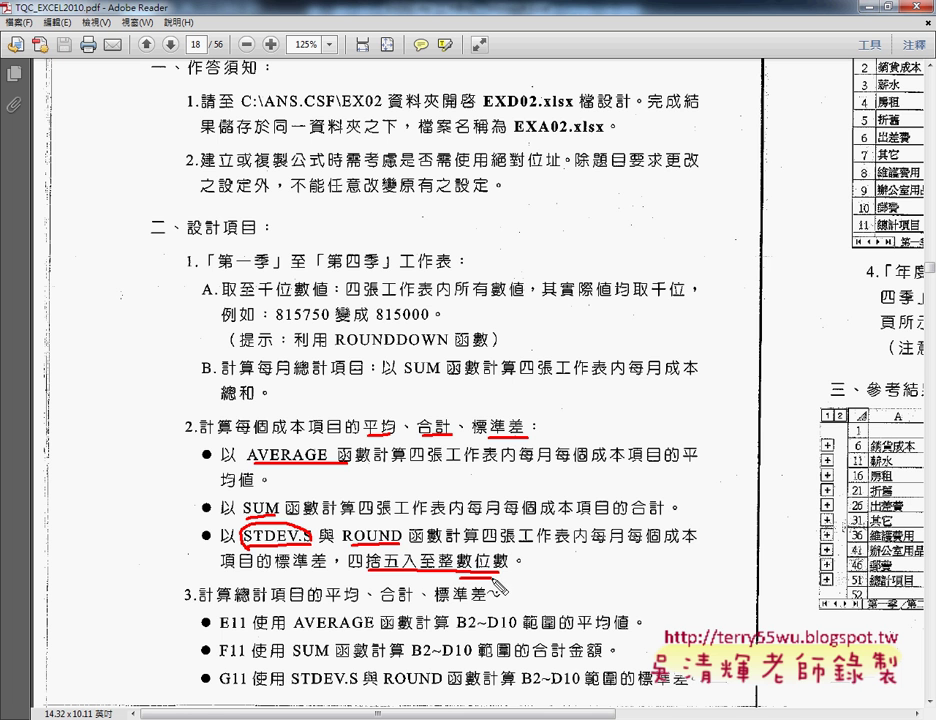
left_click_drag(557, 558, 560, 568)
key("Escape")
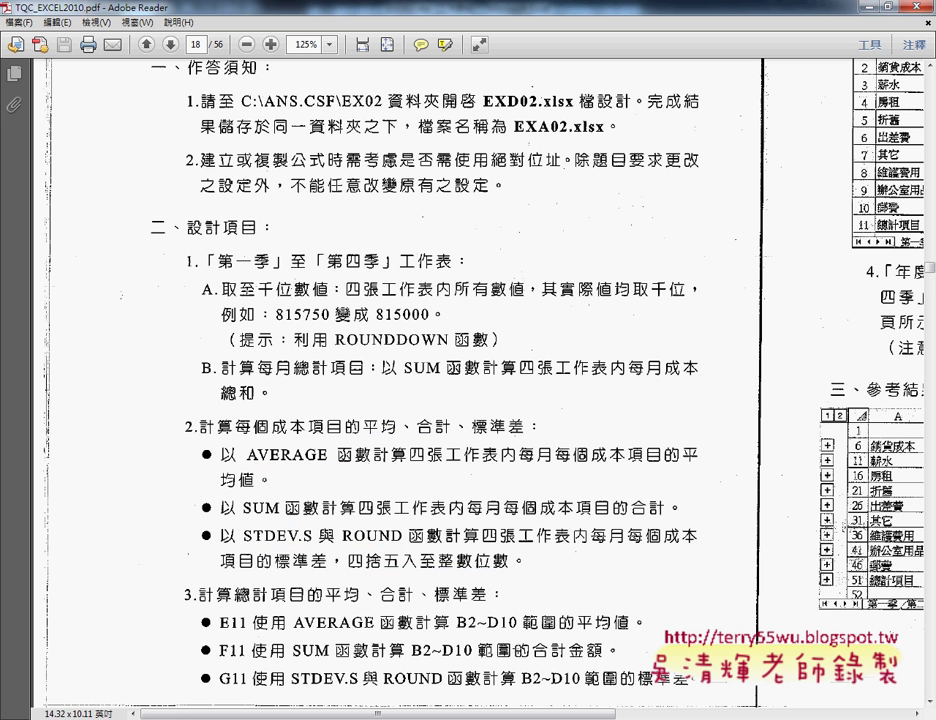
Step: Fill E2:E10 with each item's AVERAGE over its three months
left_click(425, 650)
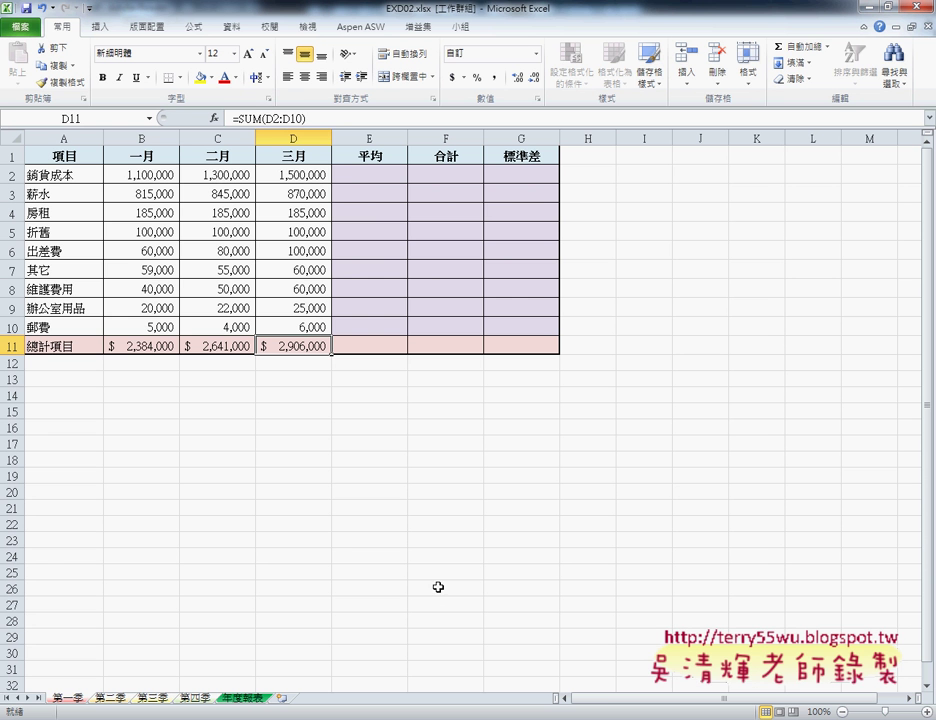
left_click(363, 177)
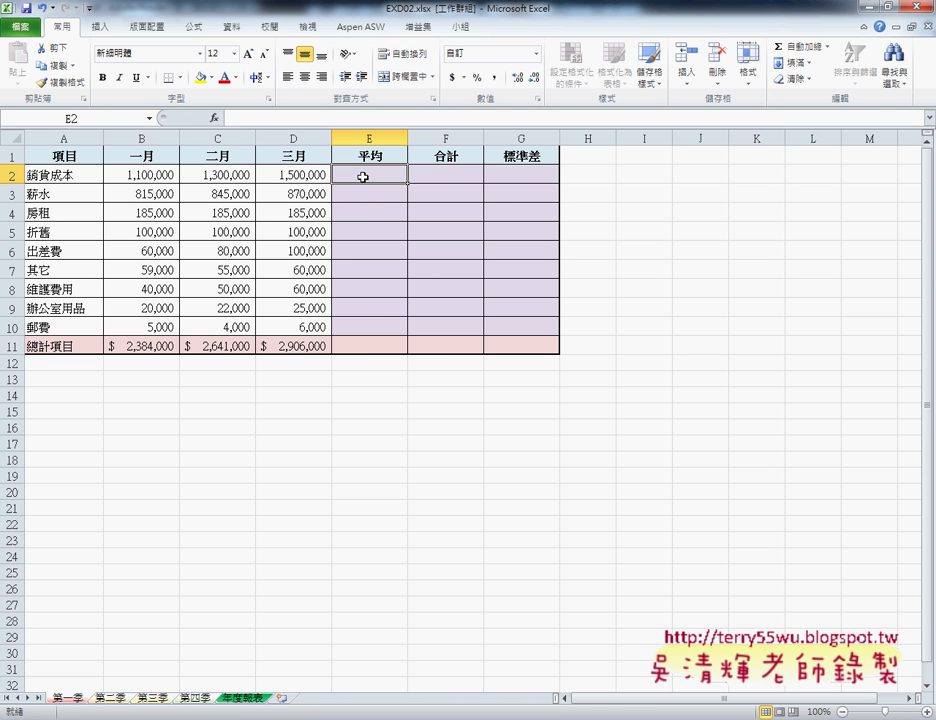
left_click(827, 46)
left_click(824, 84)
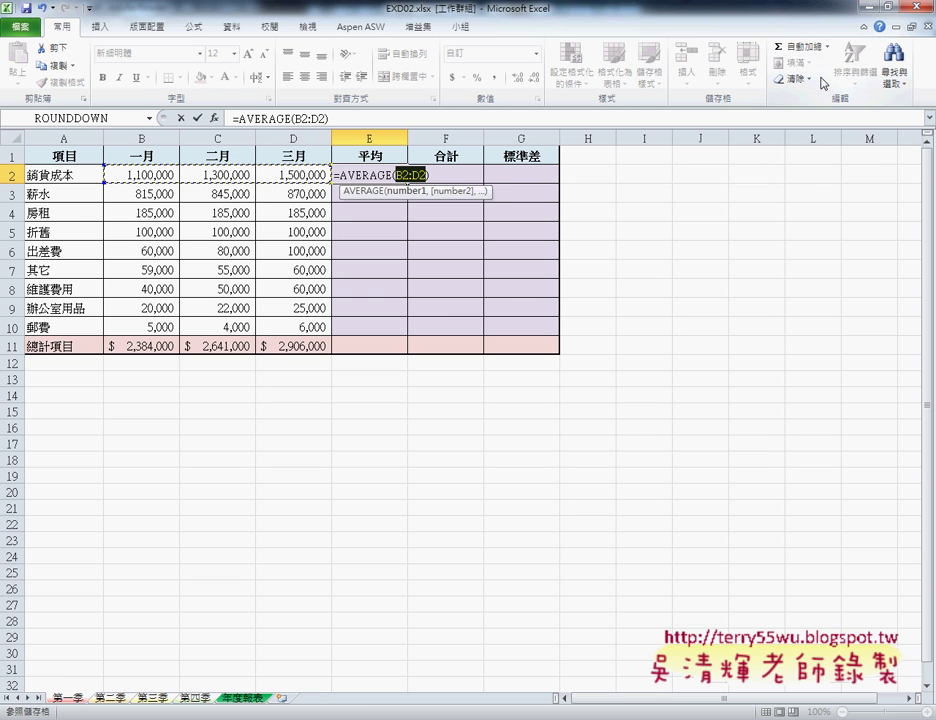
left_click(197, 118)
left_click_drag(407, 184, 403, 333)
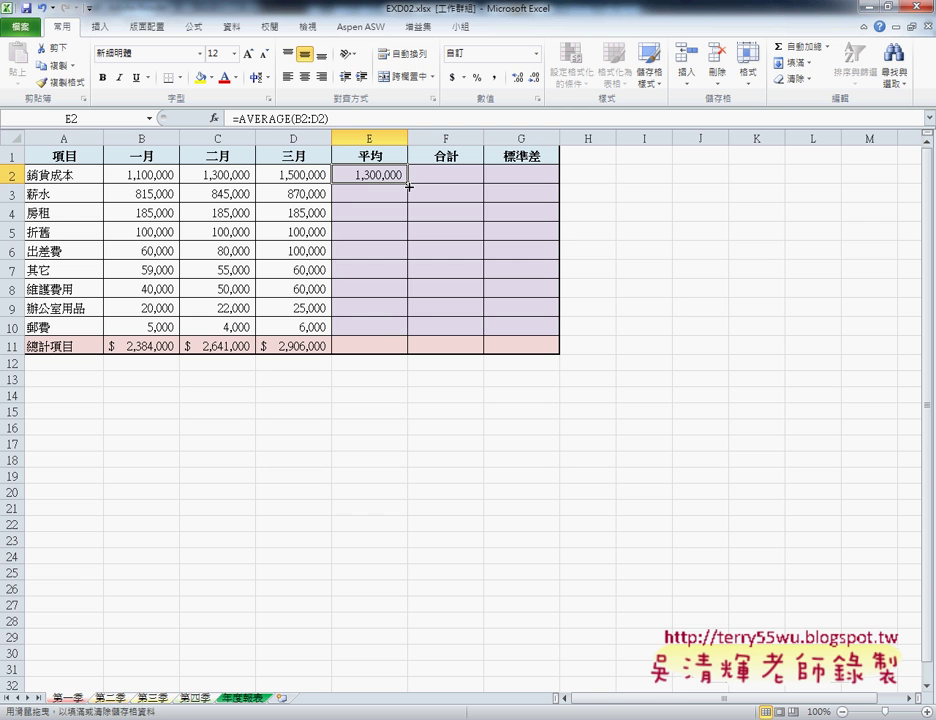
Step: Fill F2:F10 with each item's SUM over B2:D2, e.g. 3,900,000
left_click(455, 175)
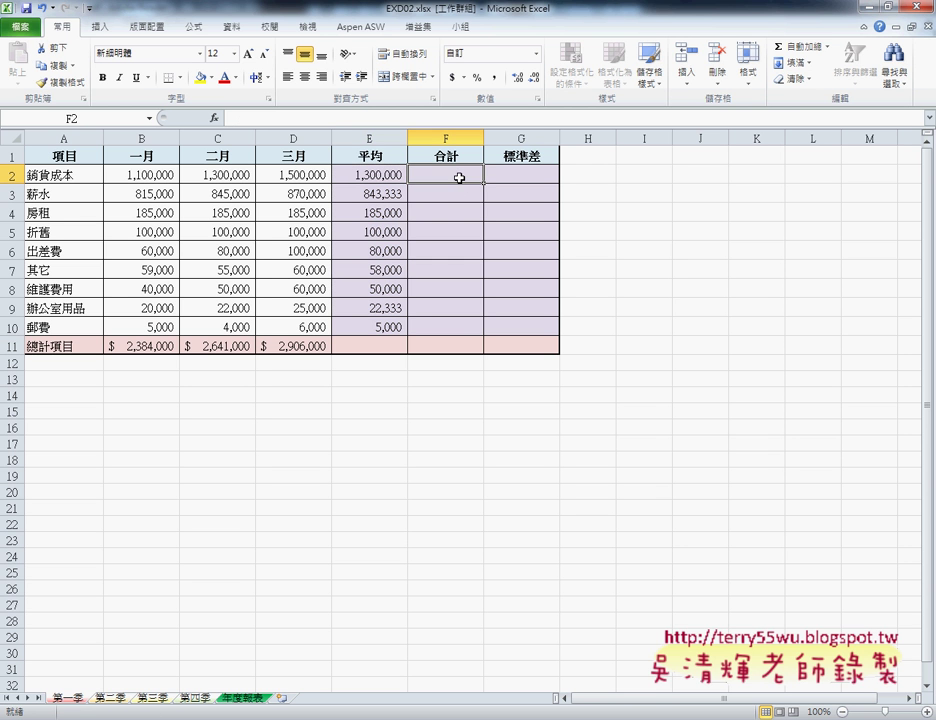
left_click(827, 48)
left_click(806, 64)
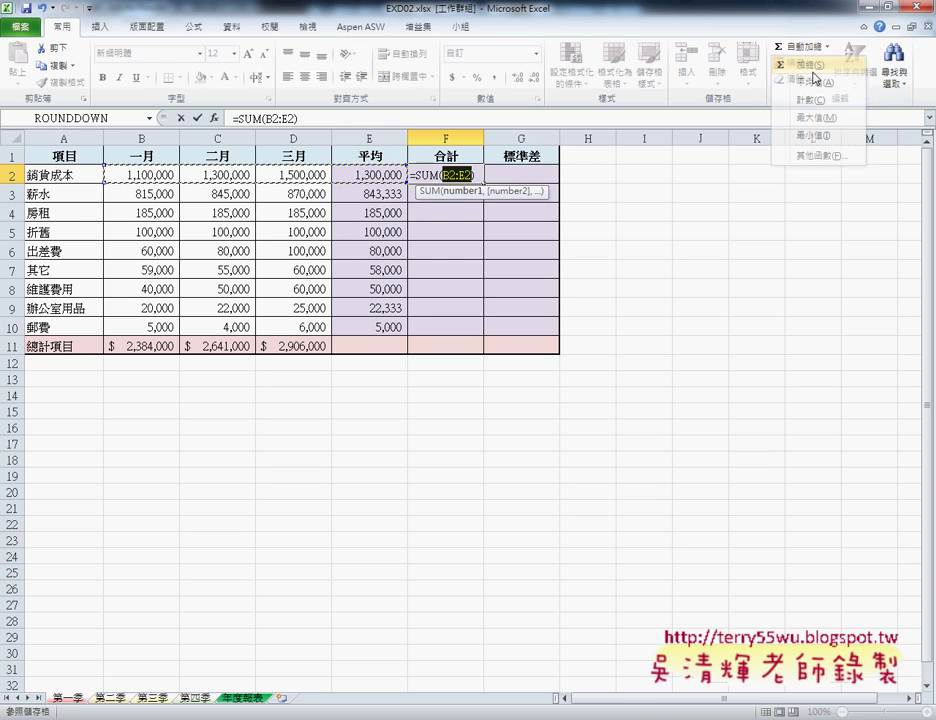
left_click_drag(143, 172, 295, 175)
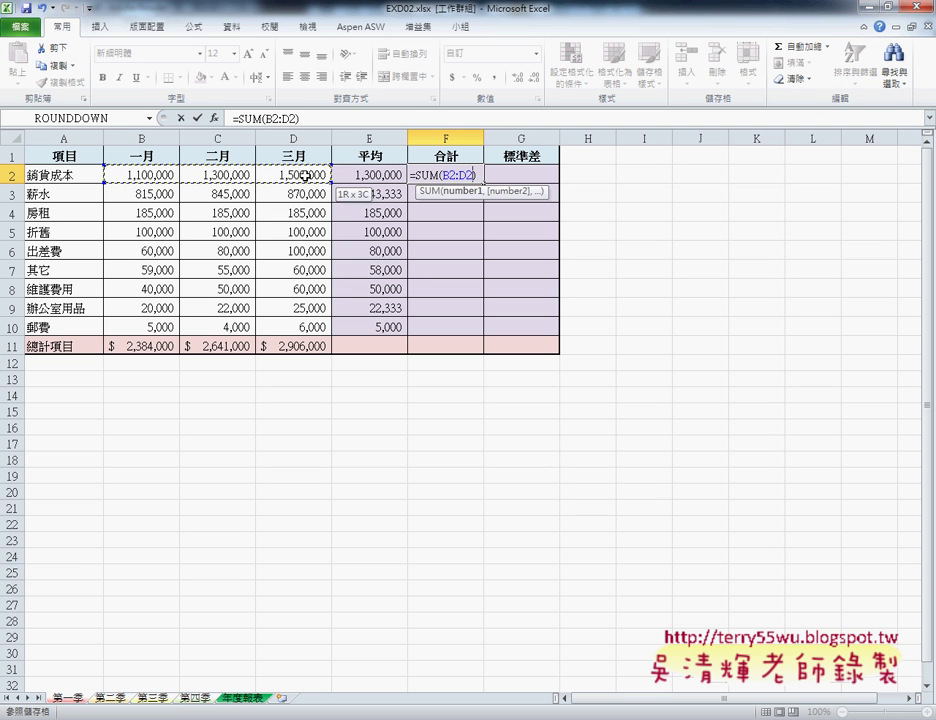
left_click(197, 118)
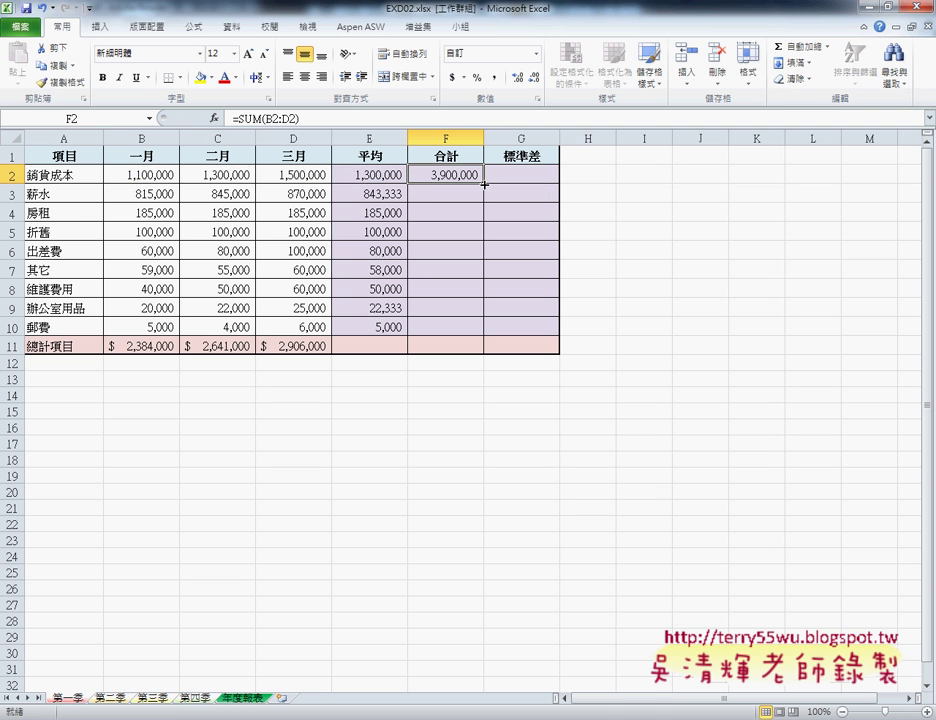
left_click_drag(484, 184, 474, 331)
left_click(536, 177)
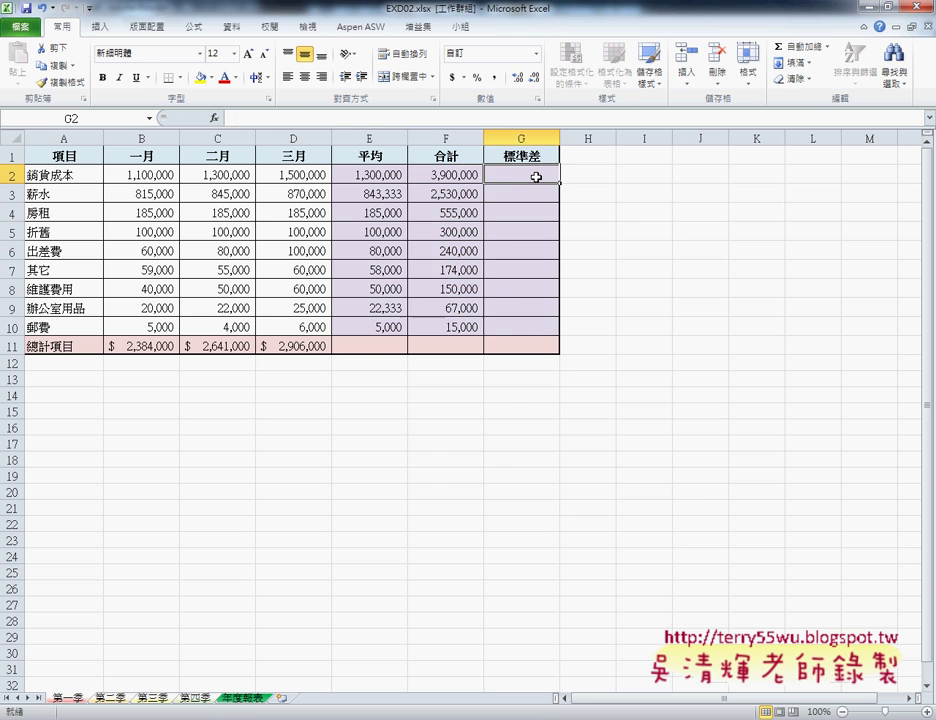
Step: In G2 start a ROUND formula with STDEV.S(B2:D2) nested inside
left_click(214, 118)
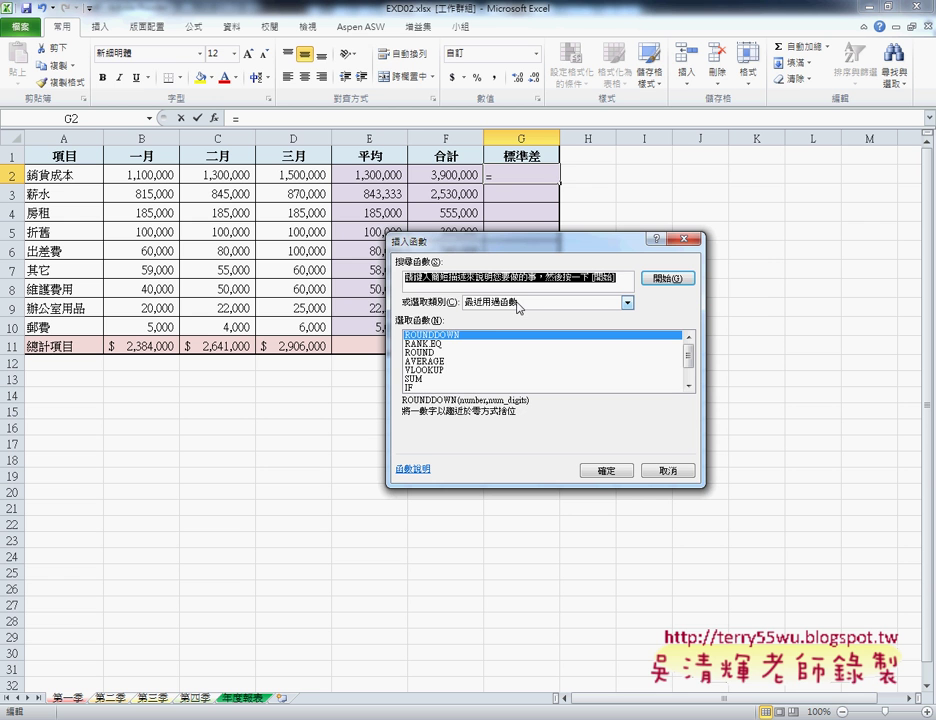
left_click(425, 352)
left_click(607, 470)
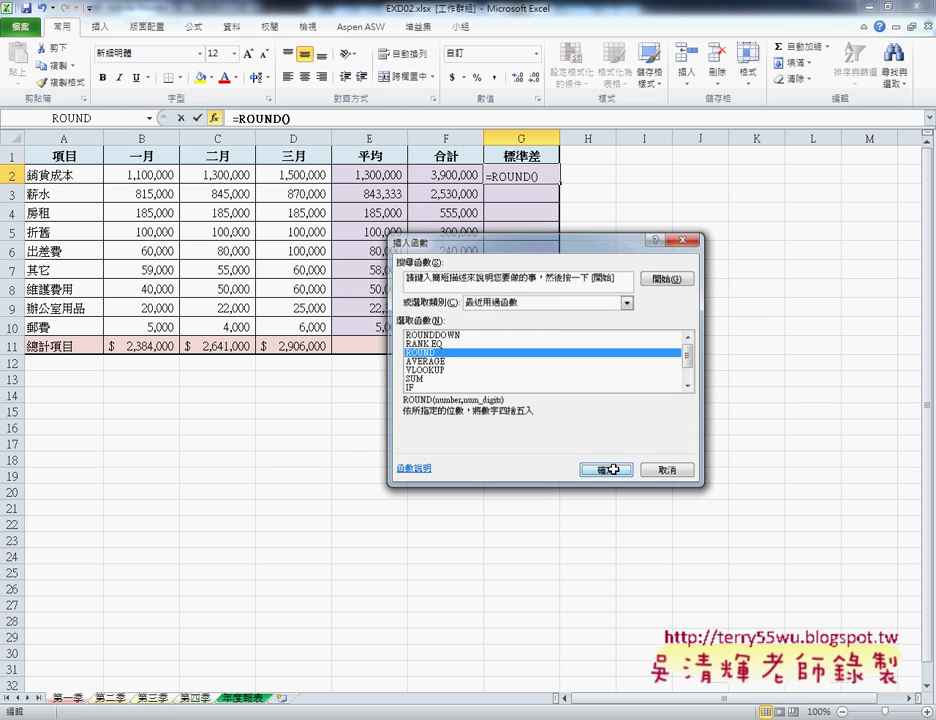
left_click(151, 119)
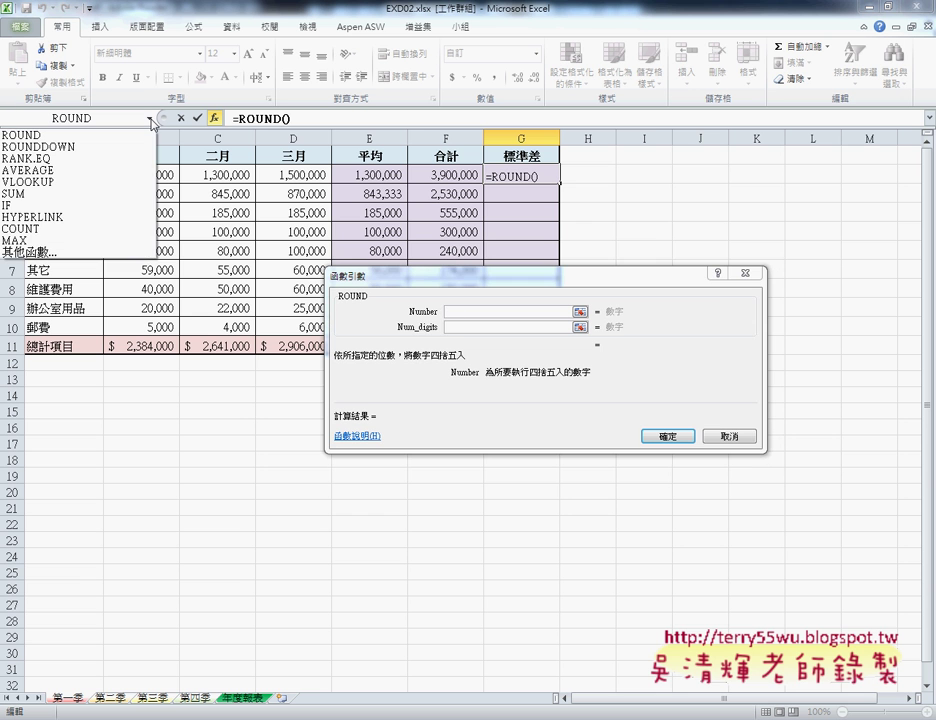
left_click(111, 254)
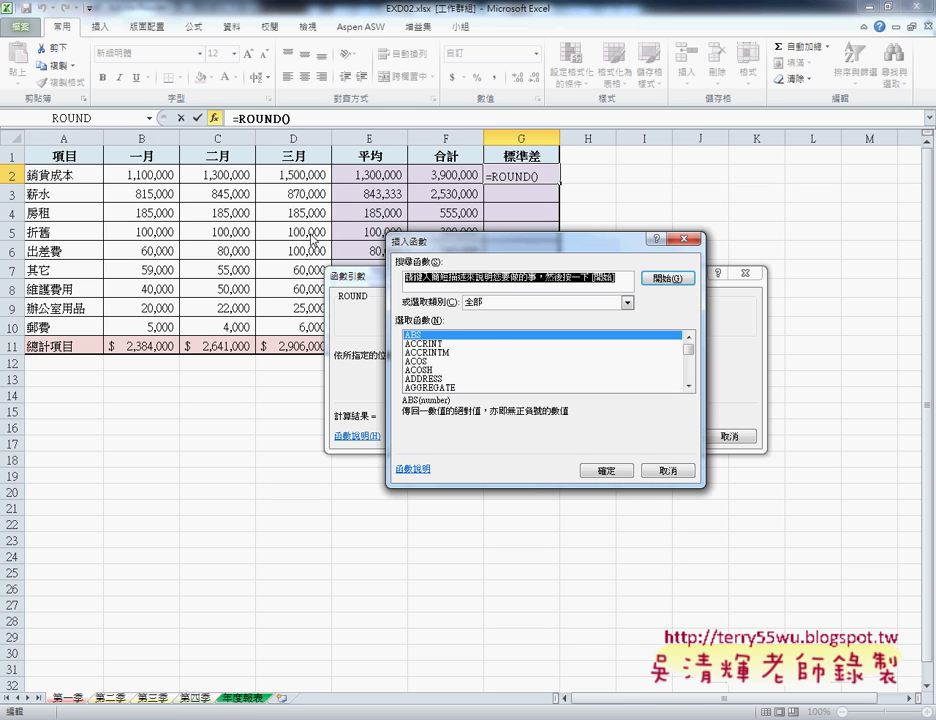
left_click(494, 345)
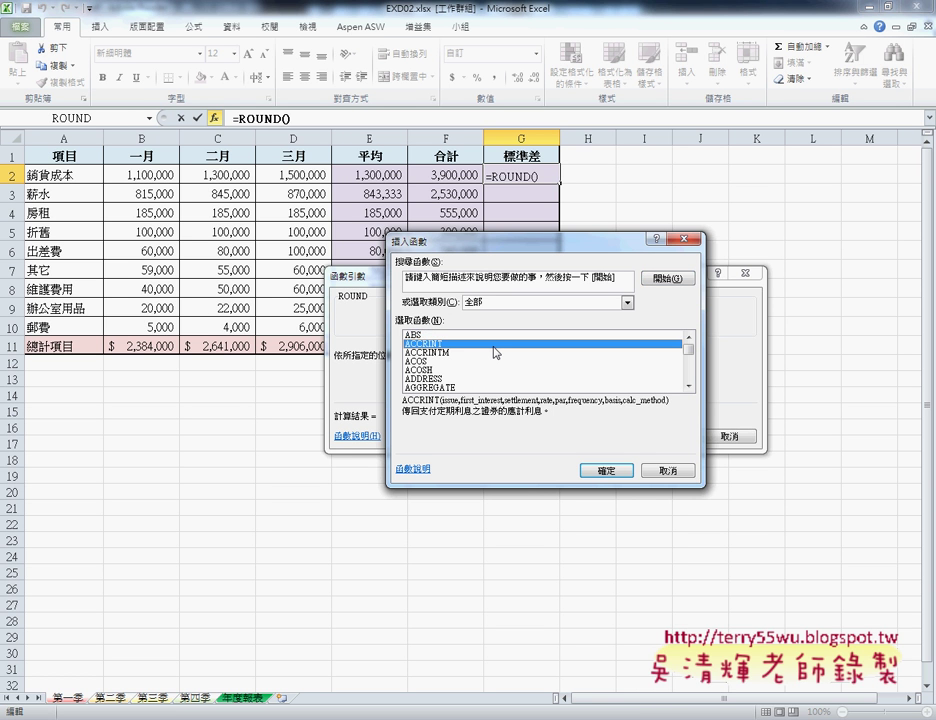
type("st")
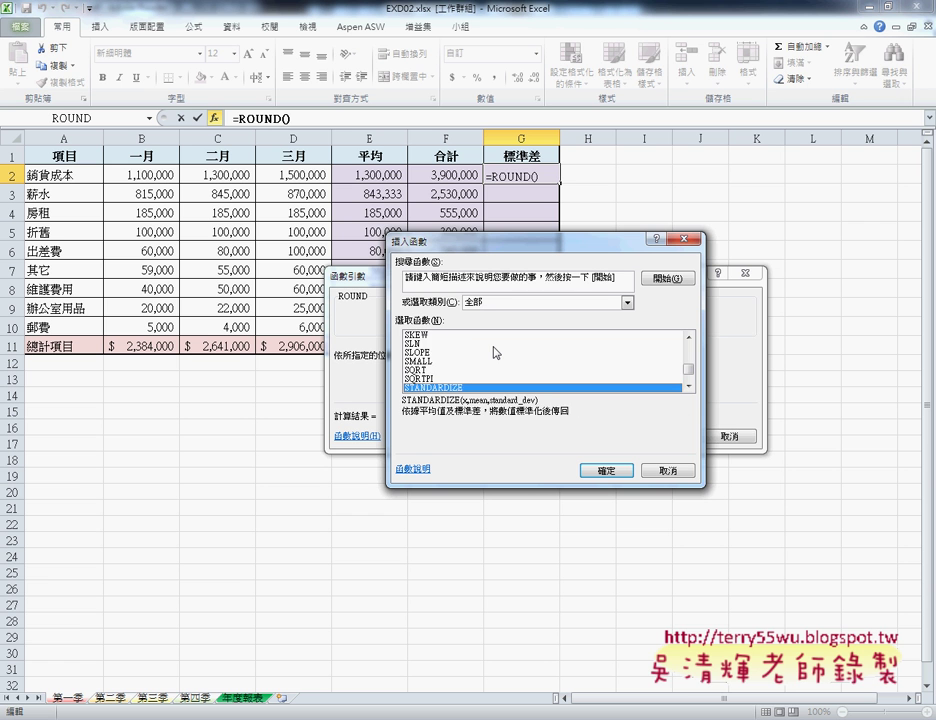
key("Down")
key("Down")
key("Down")
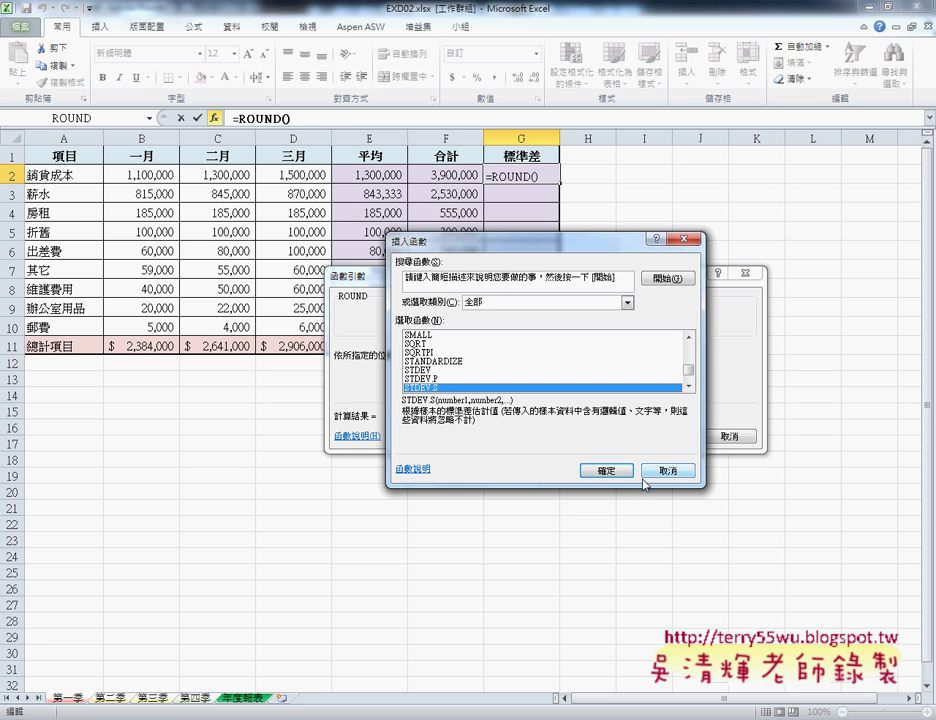
left_click(608, 470)
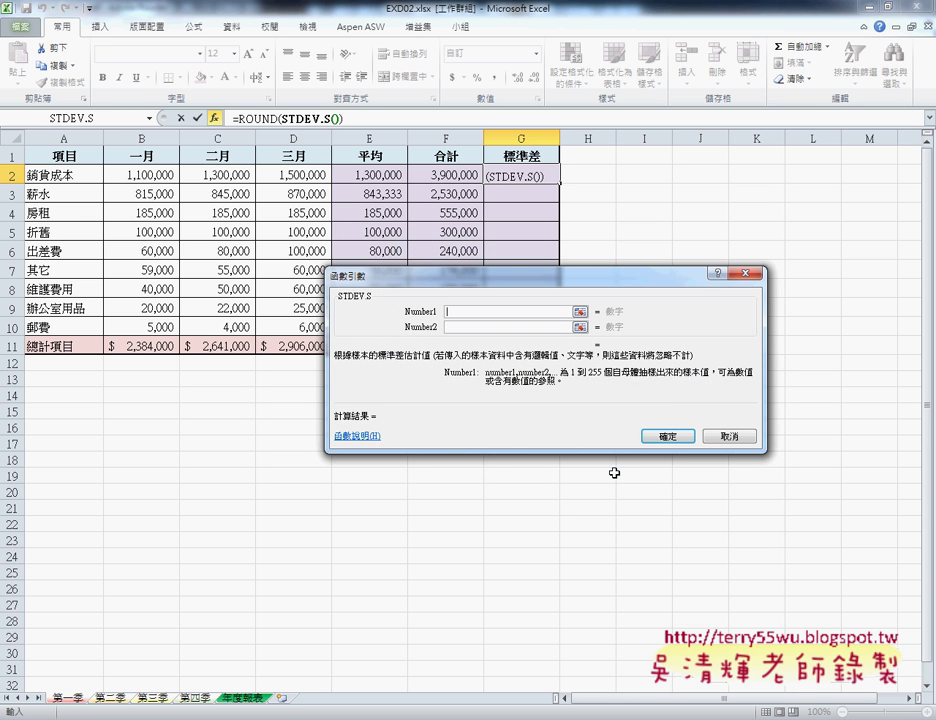
left_click_drag(134, 175, 298, 172)
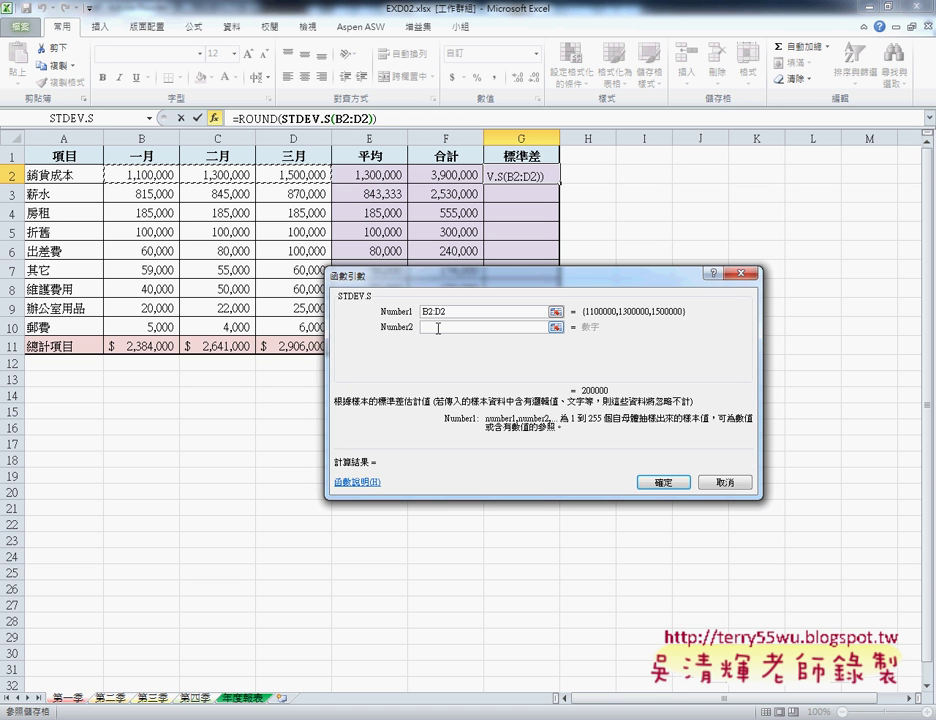
left_click(668, 484)
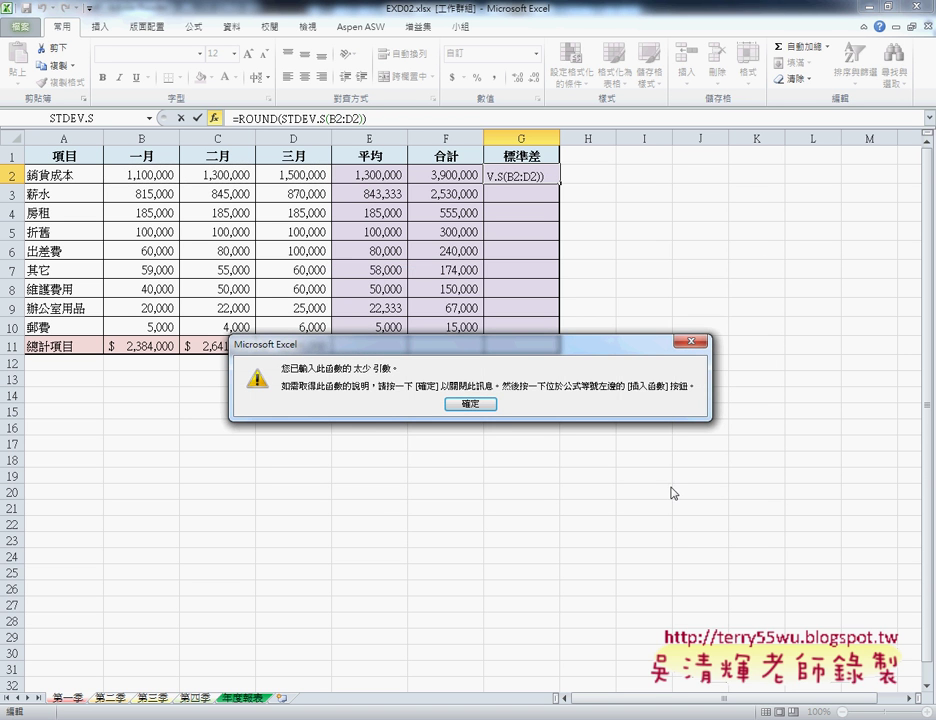
left_click(472, 405)
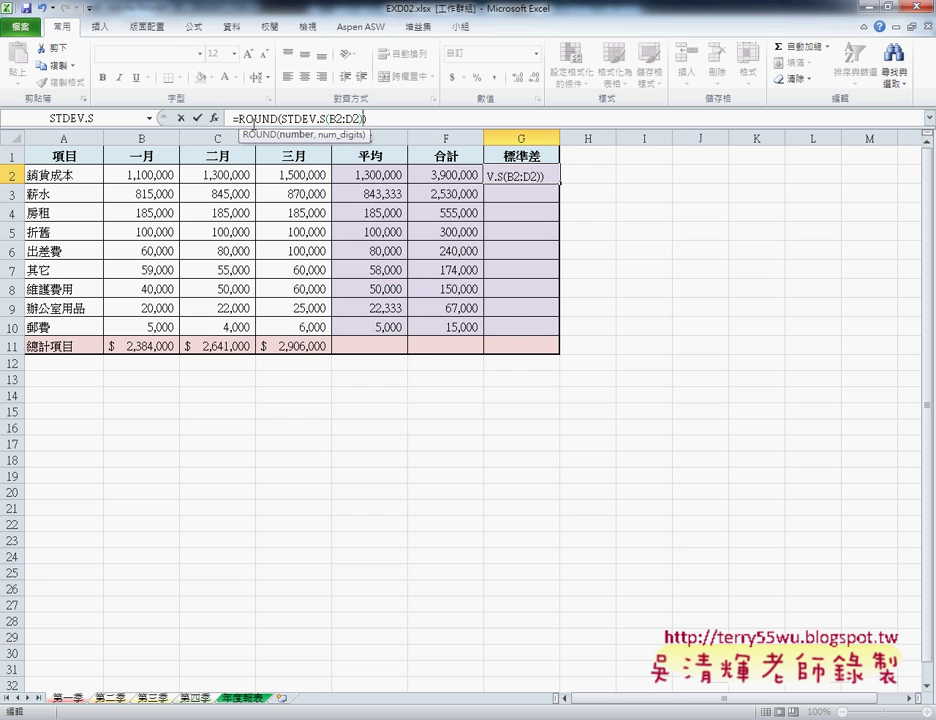
Step: Round the standard deviation to 0 decimals and fill =ROUND(STDEV.S(B2:D2),0) down to G10
left_click(215, 118)
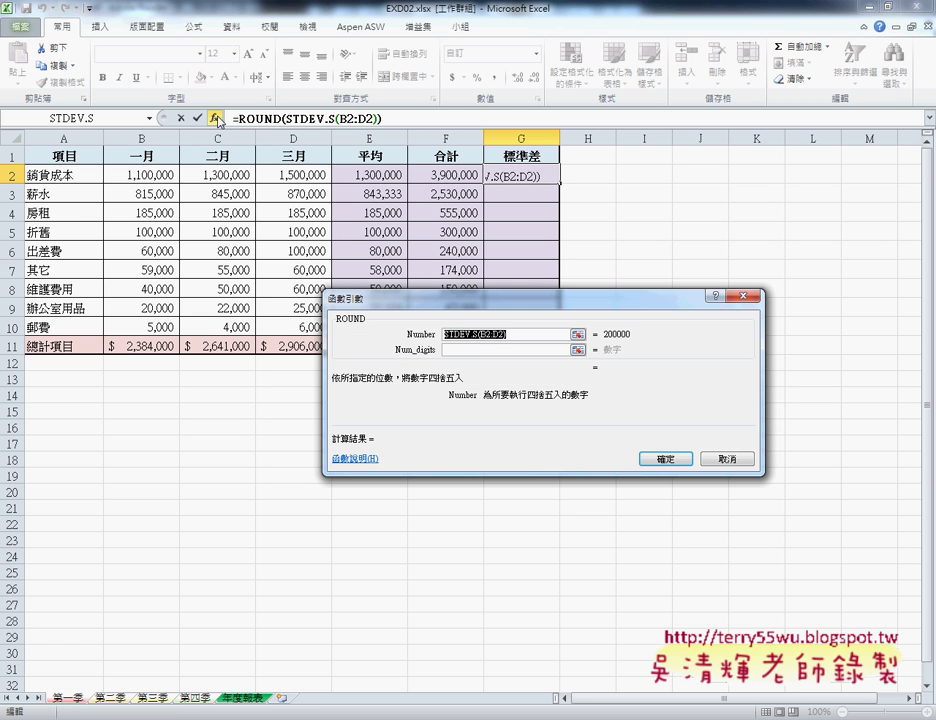
left_click(475, 350)
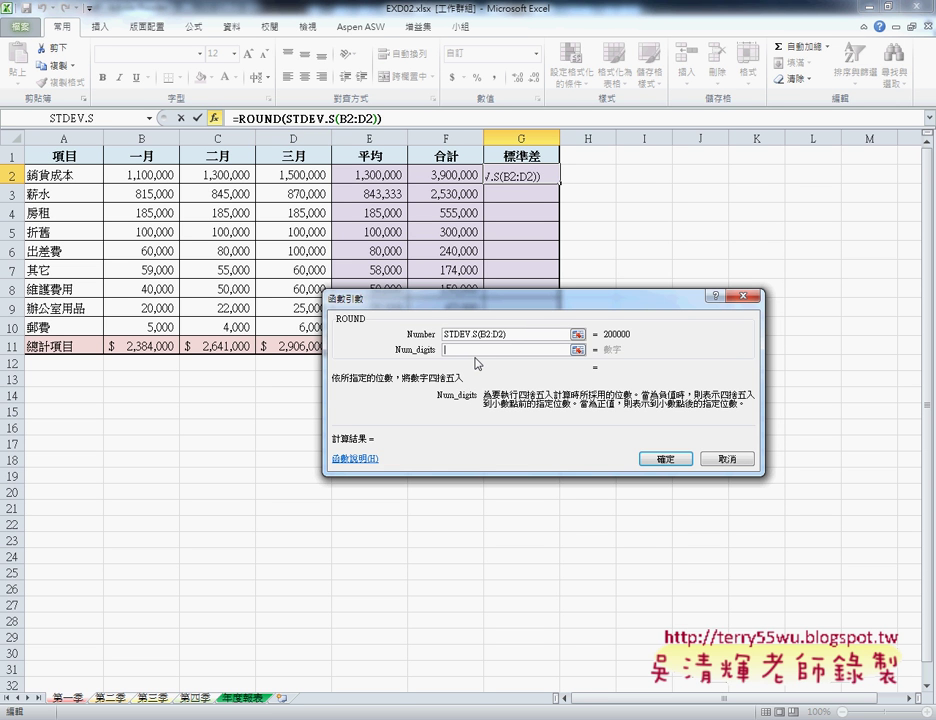
type("0")
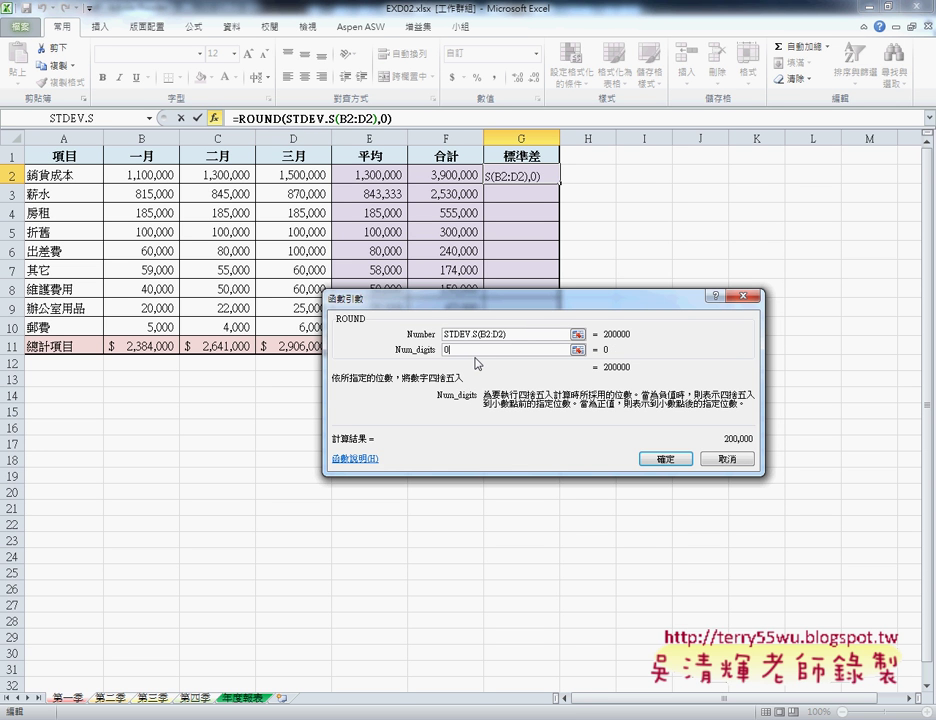
left_click(661, 460)
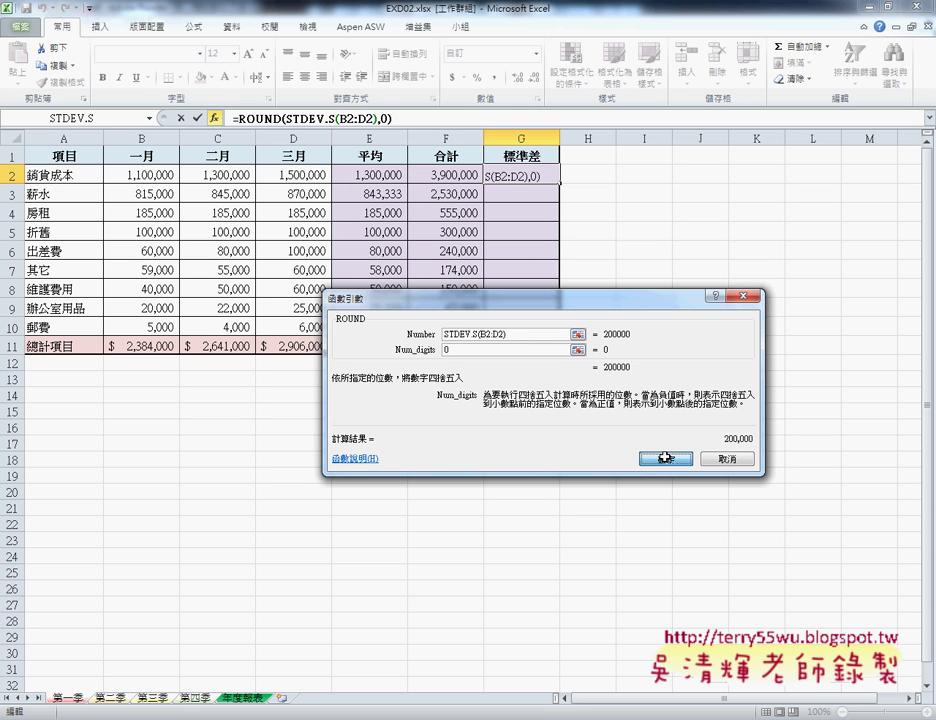
key("Return")
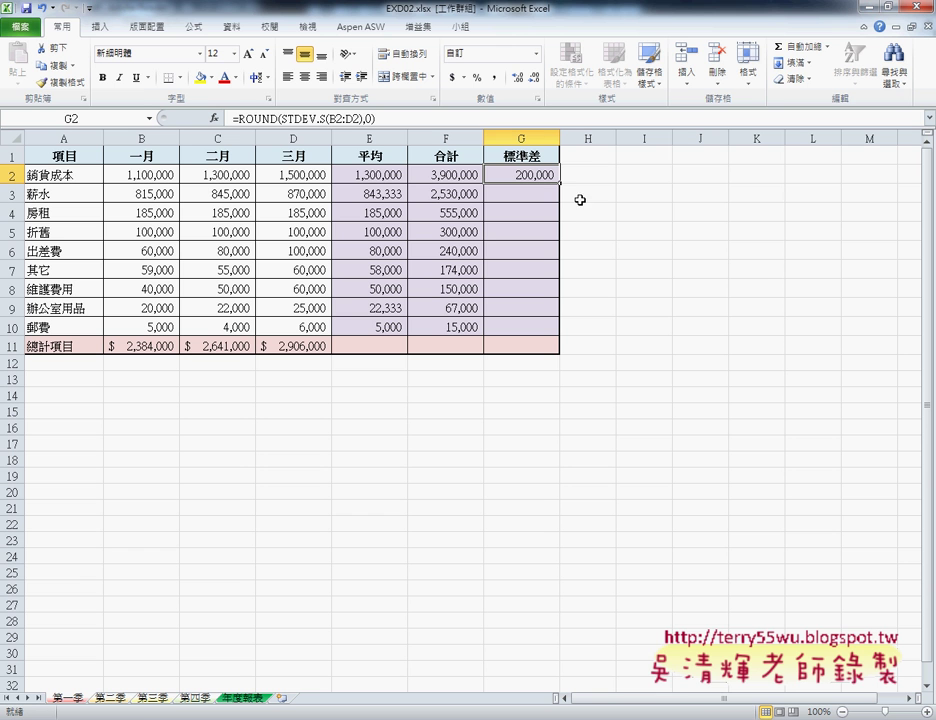
left_click_drag(563, 184, 560, 334)
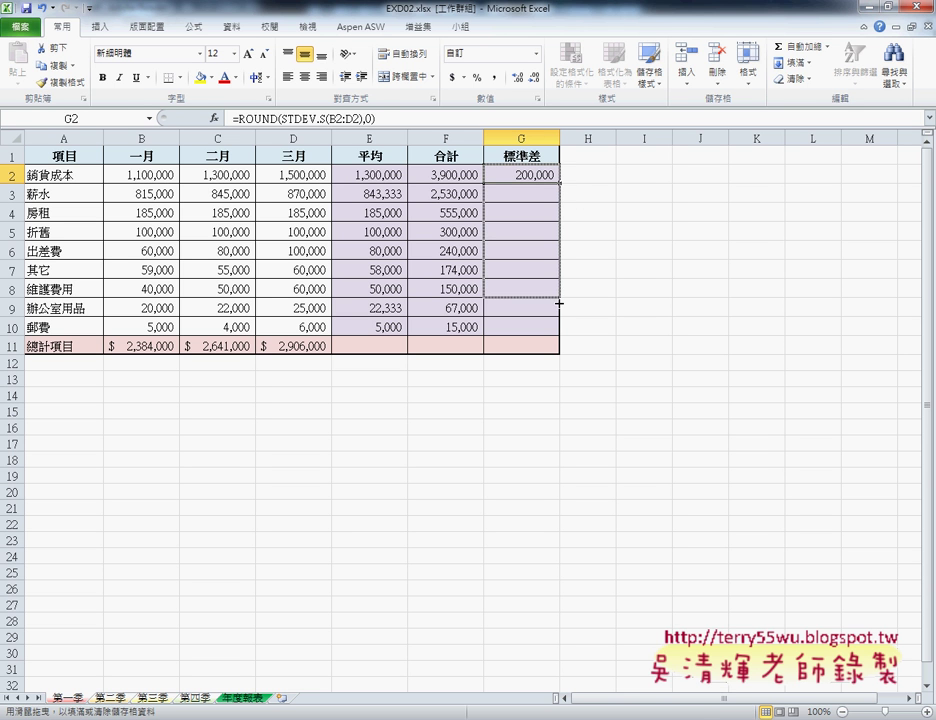
left_click(363, 347)
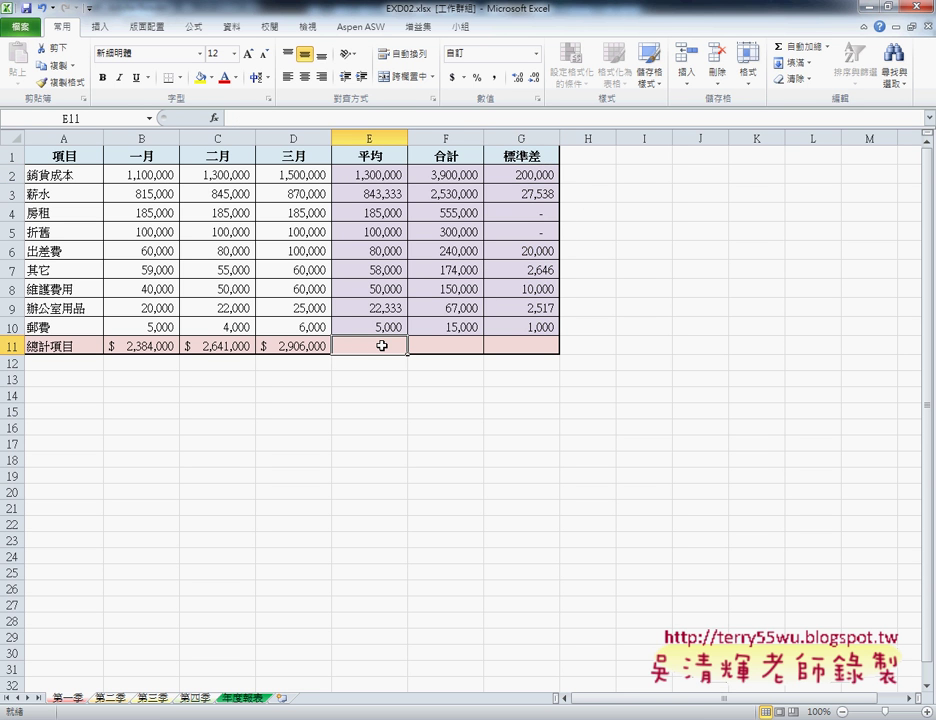
Step: Put =AVERAGE(B2:D10) in E11, showing $293,741
left_click(827, 46)
left_click(821, 84)
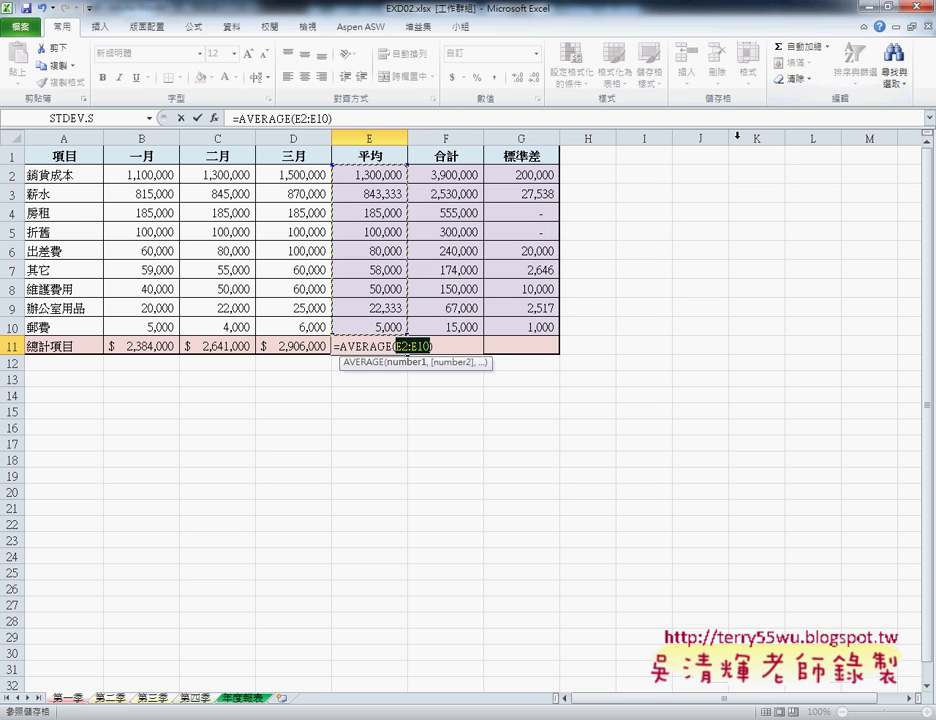
left_click_drag(142, 174, 287, 329)
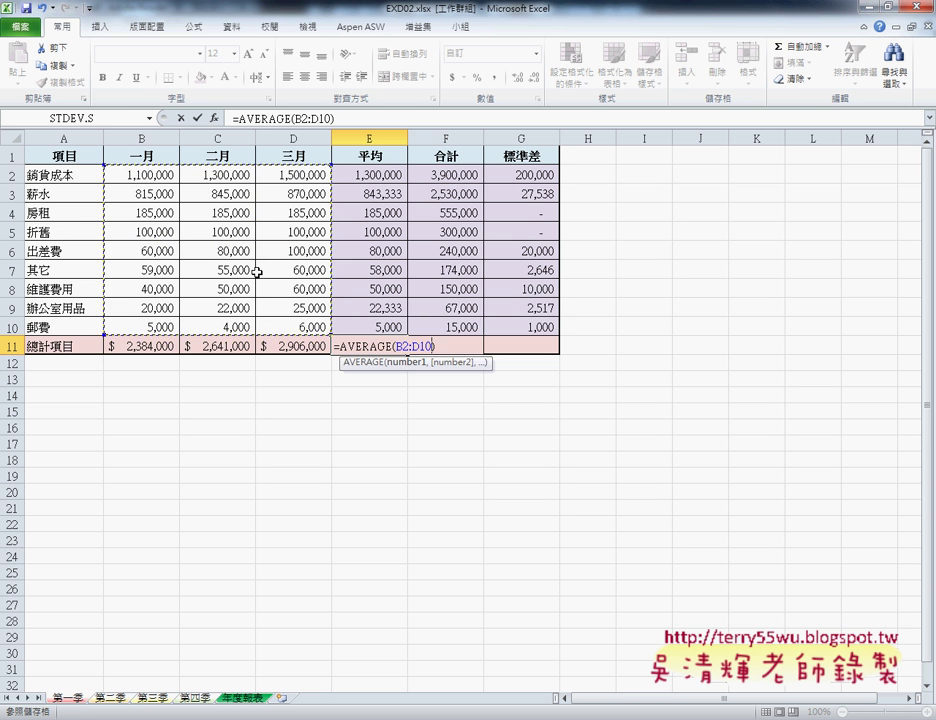
left_click(197, 118)
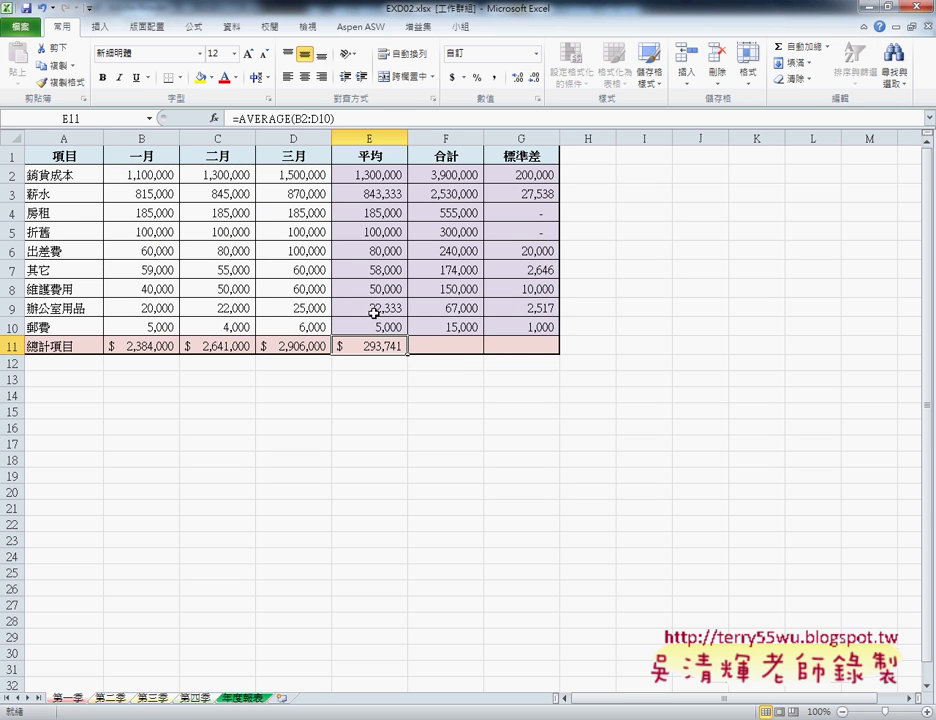
left_click(462, 349)
Step: Put =SUM(B2:D10) in F11 with AutoSum, giving the $7,931,000 grand total
left_click(827, 46)
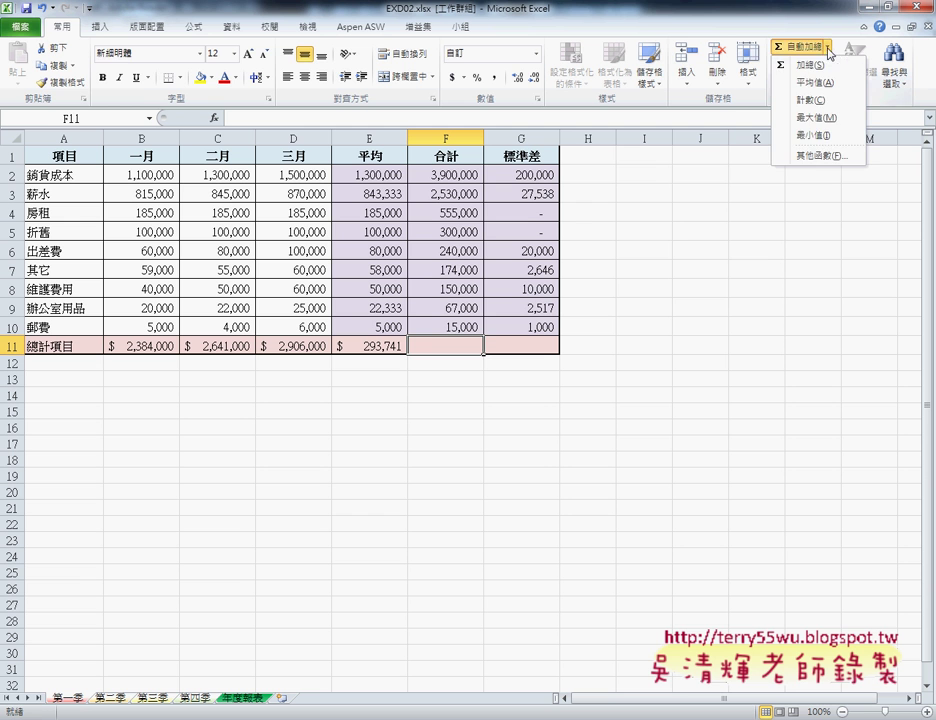
left_click(810, 70)
left_click(810, 66)
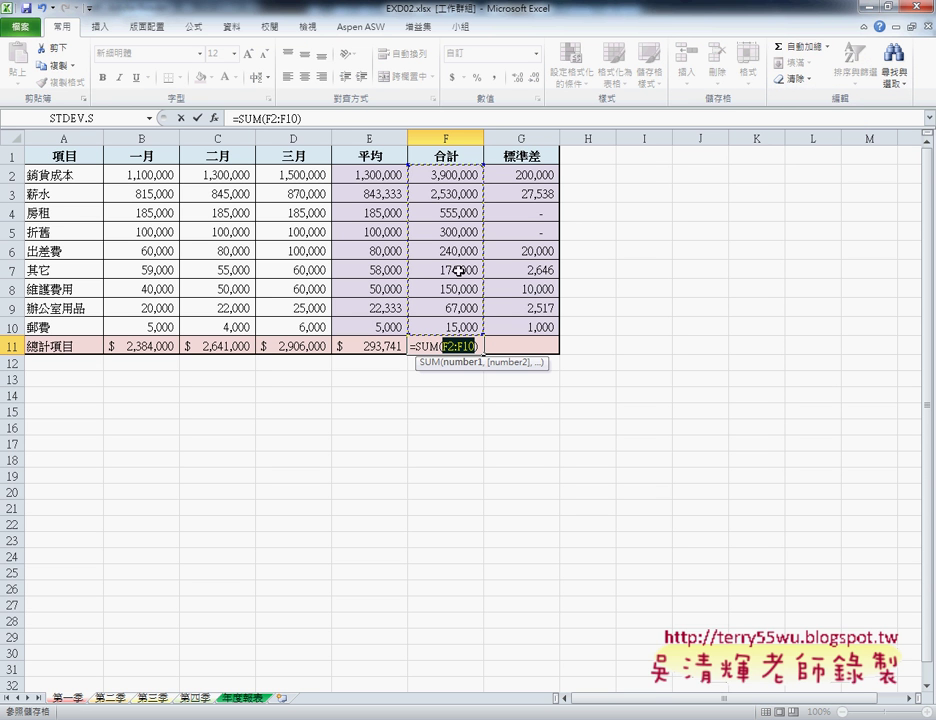
left_click_drag(132, 180, 318, 330)
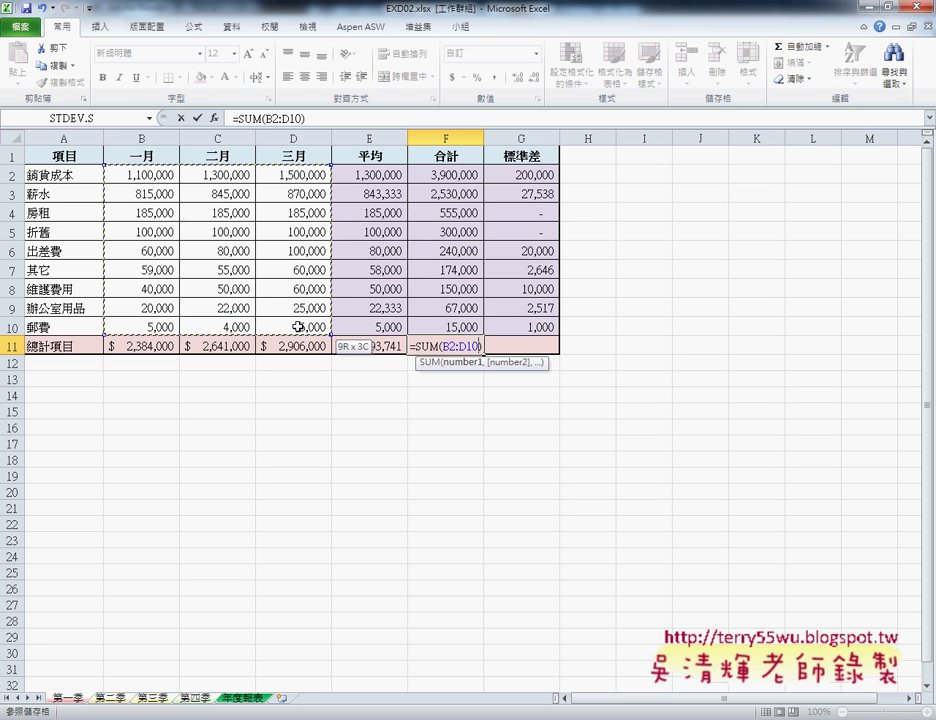
left_click(197, 118)
left_click(541, 347)
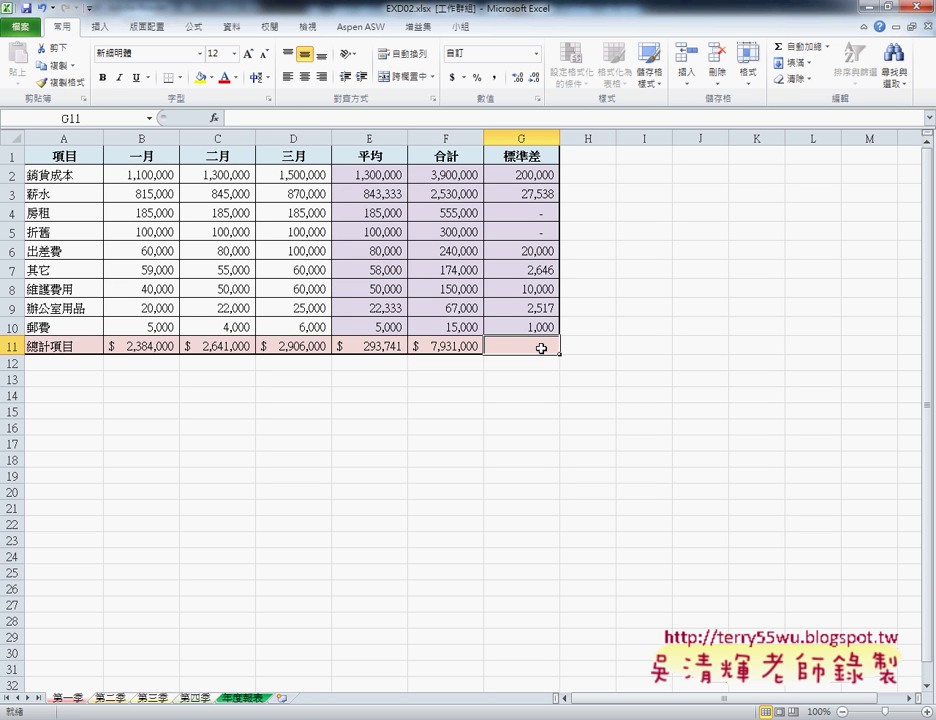
Step: Copy the =ROUND(STDEV.S(B2:D2),0) formula text from G2
left_click(531, 175)
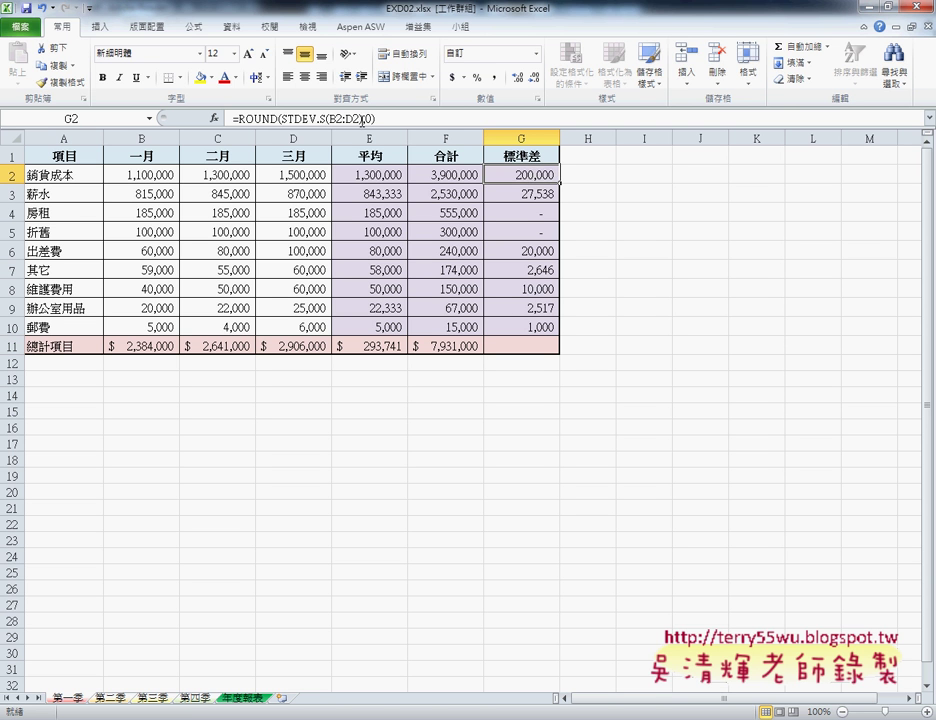
left_click_drag(362, 120, 234, 119)
right_click(281, 118)
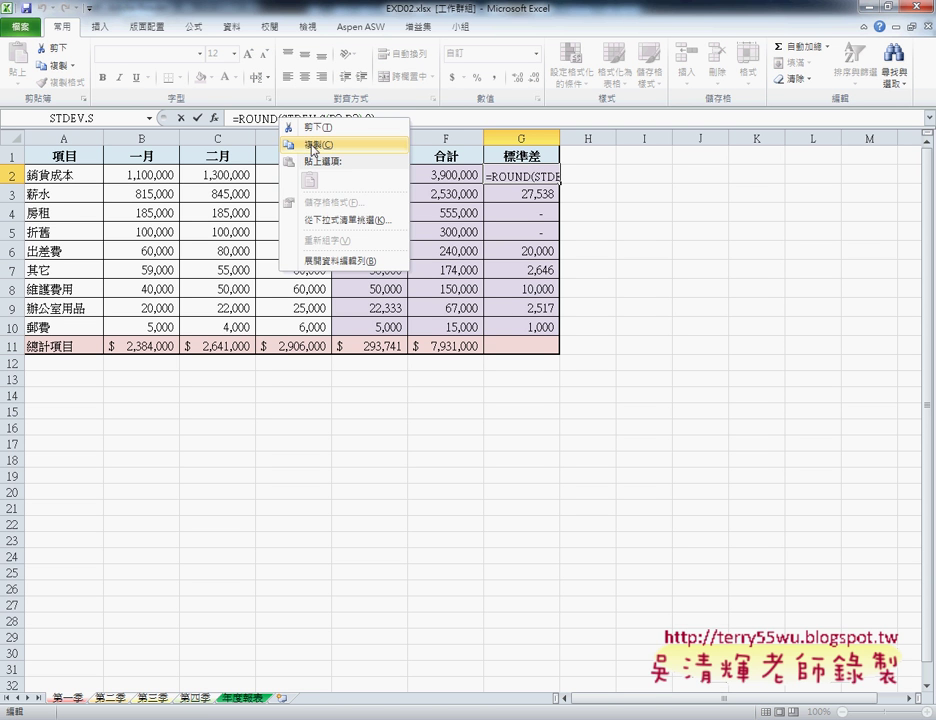
left_click(313, 147)
left_click(198, 118)
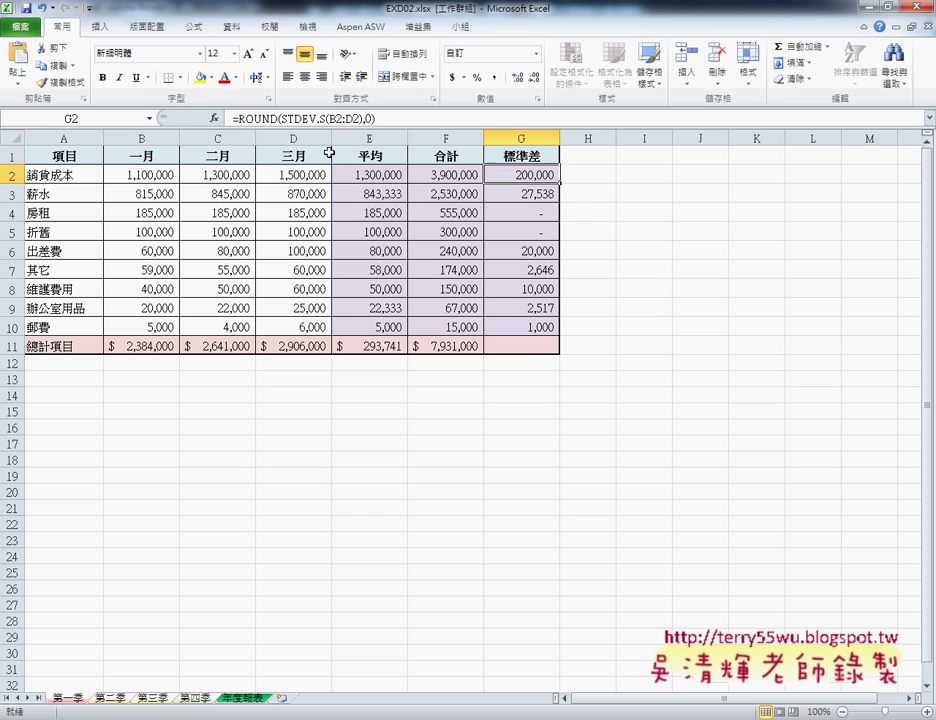
Step: Paste the formula into G11 with its range changed to B2:D10, giving $444,088
left_click(520, 345)
right_click(318, 121)
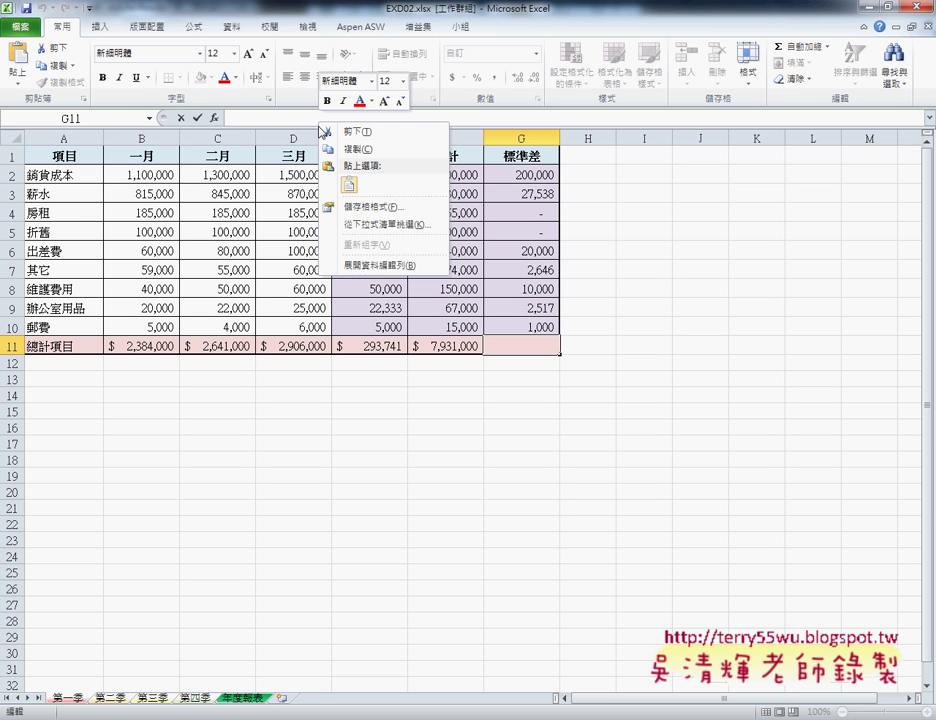
left_click(345, 185)
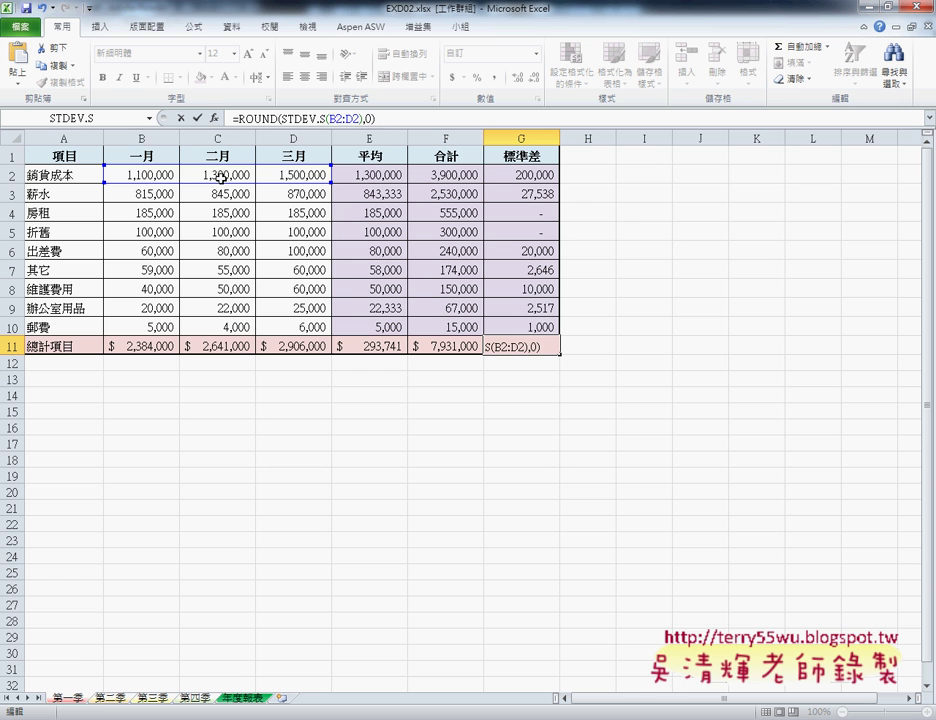
left_click_drag(318, 119, 360, 119)
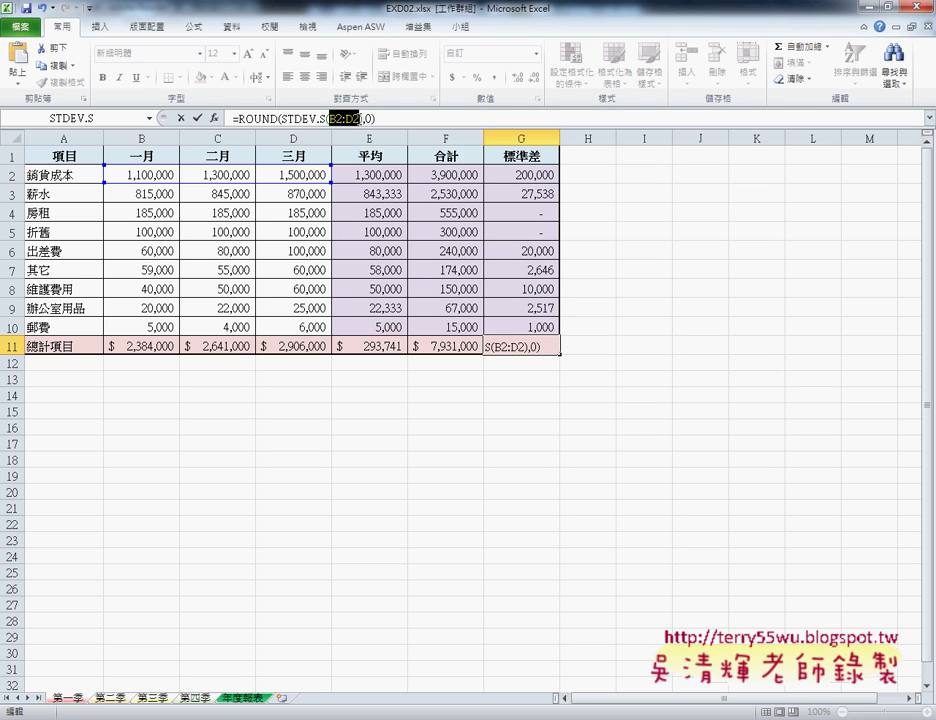
left_click_drag(140, 181, 293, 322)
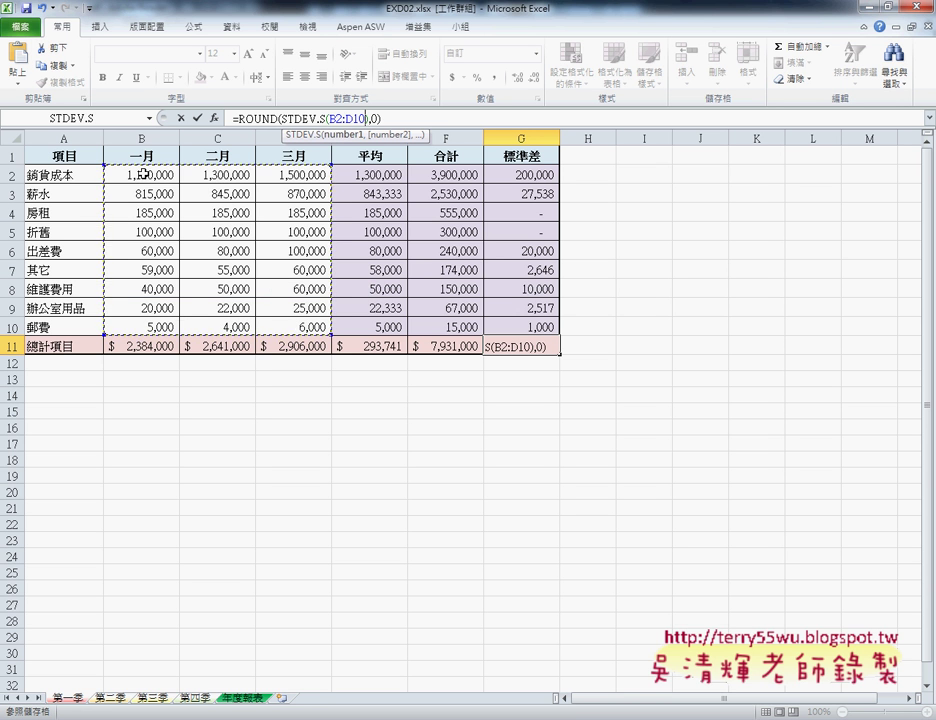
left_click(197, 118)
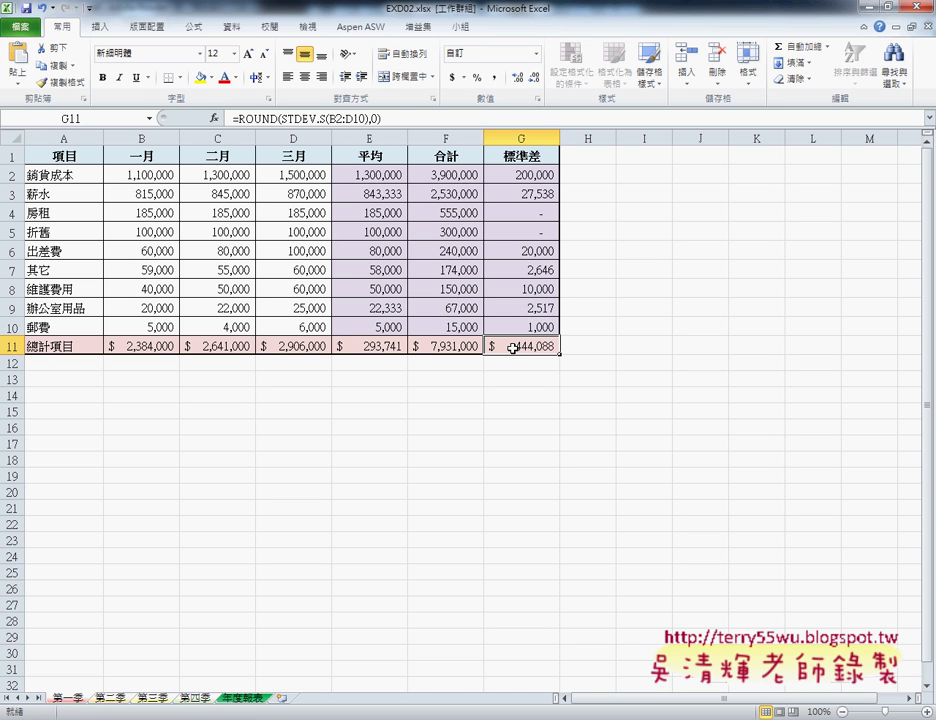
Step: Ungroup the sheets and review the finished 第一季 through 第四季 tables
left_click(248, 707)
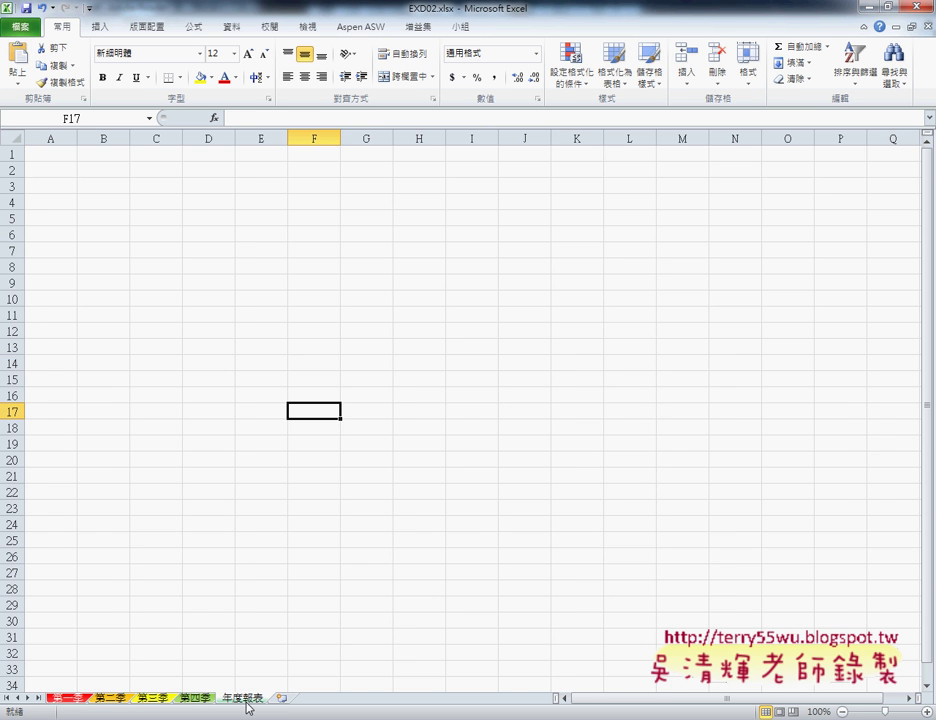
left_click(64, 700)
left_click(114, 702)
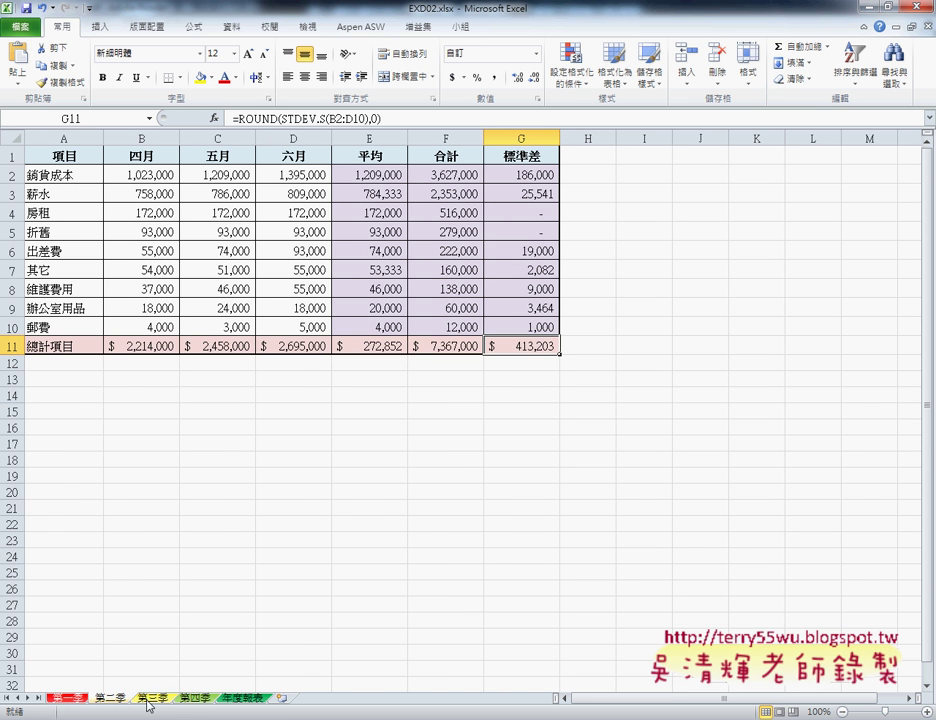
left_click(150, 700)
left_click(195, 700)
left_click(155, 703)
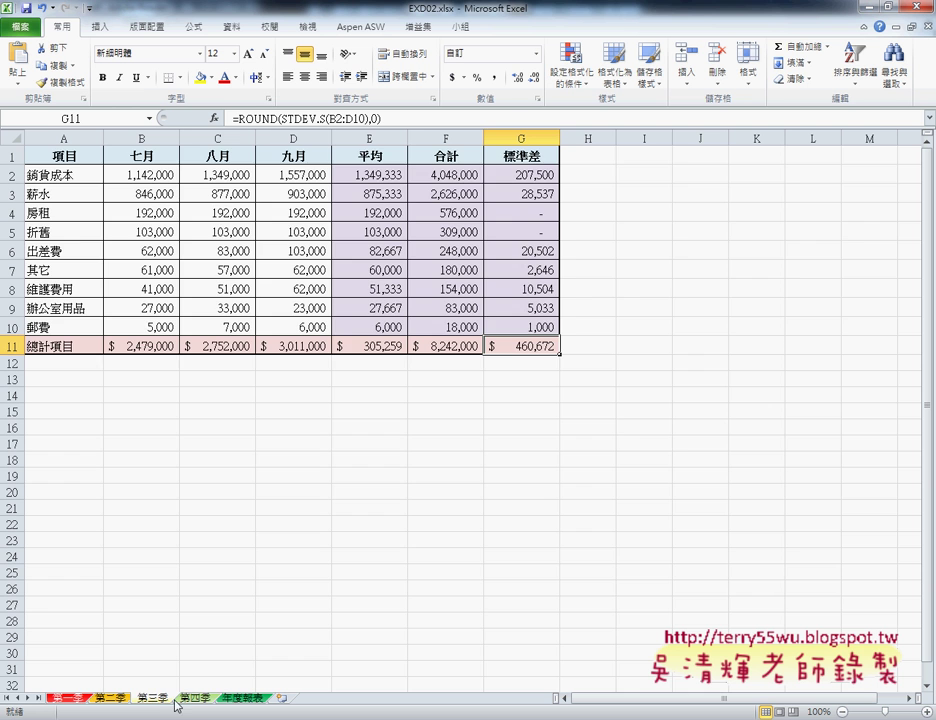
left_click(196, 702)
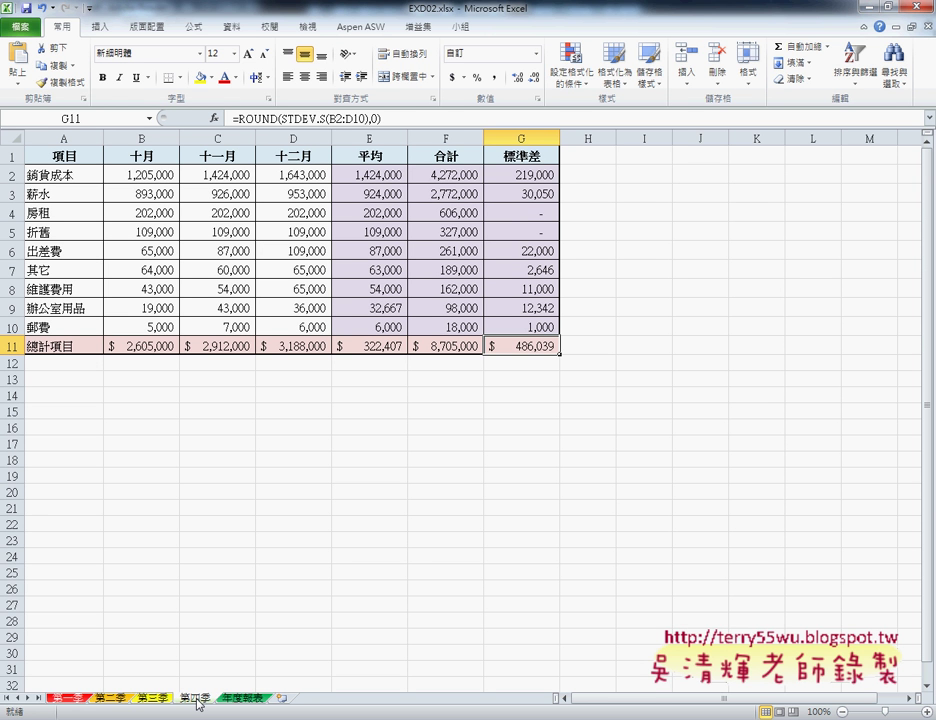
Step: Check the empty 年度報表 sheet, recheck 第二季 to 第四季, and end on 年度報表
left_click(240, 701)
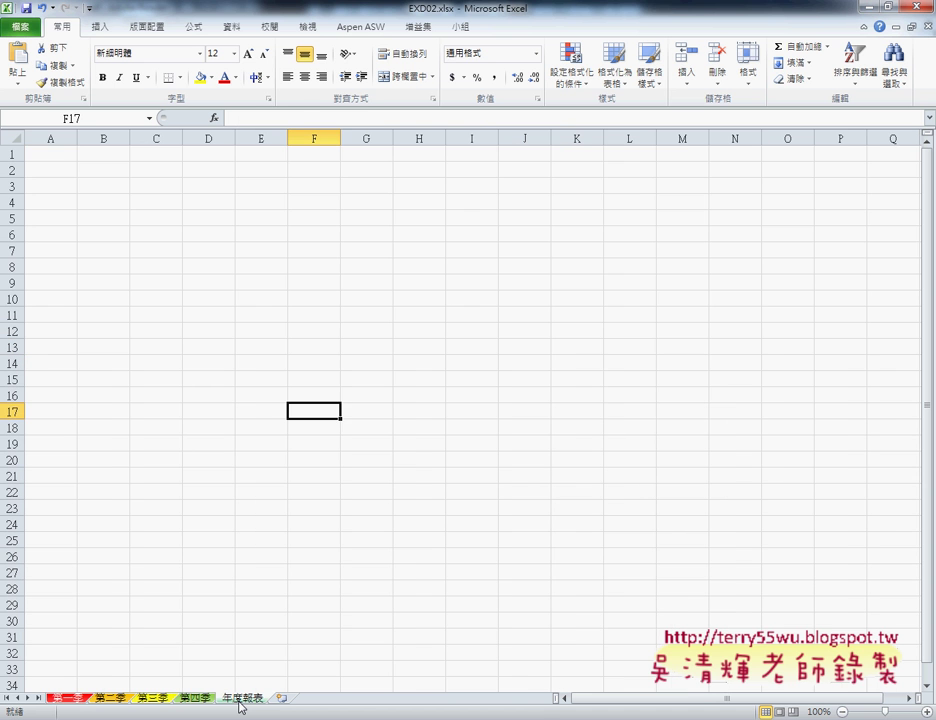
left_click(52, 155)
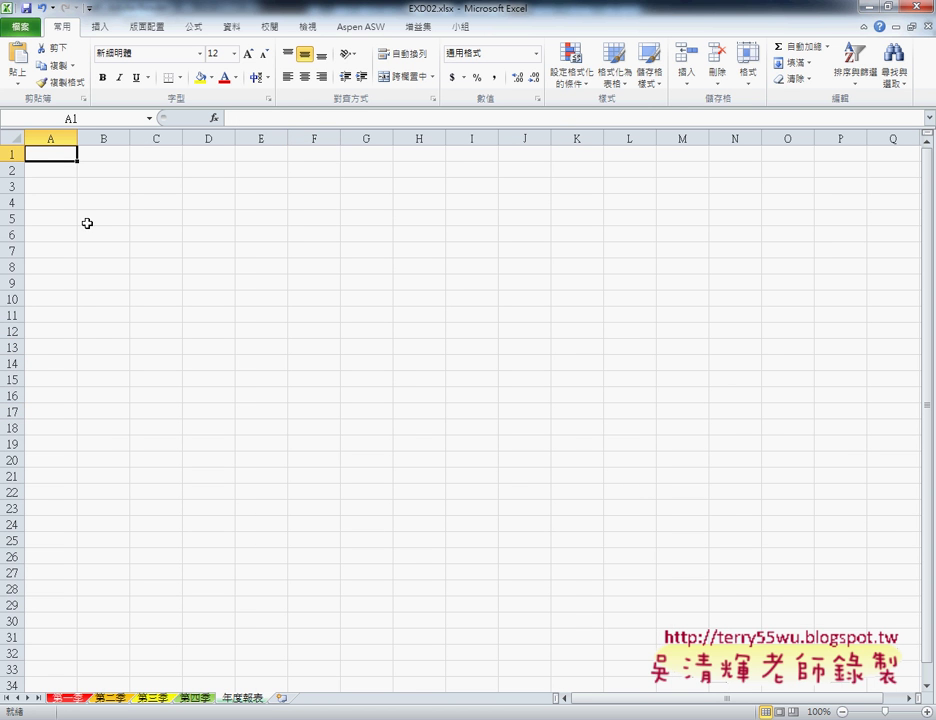
left_click(108, 699)
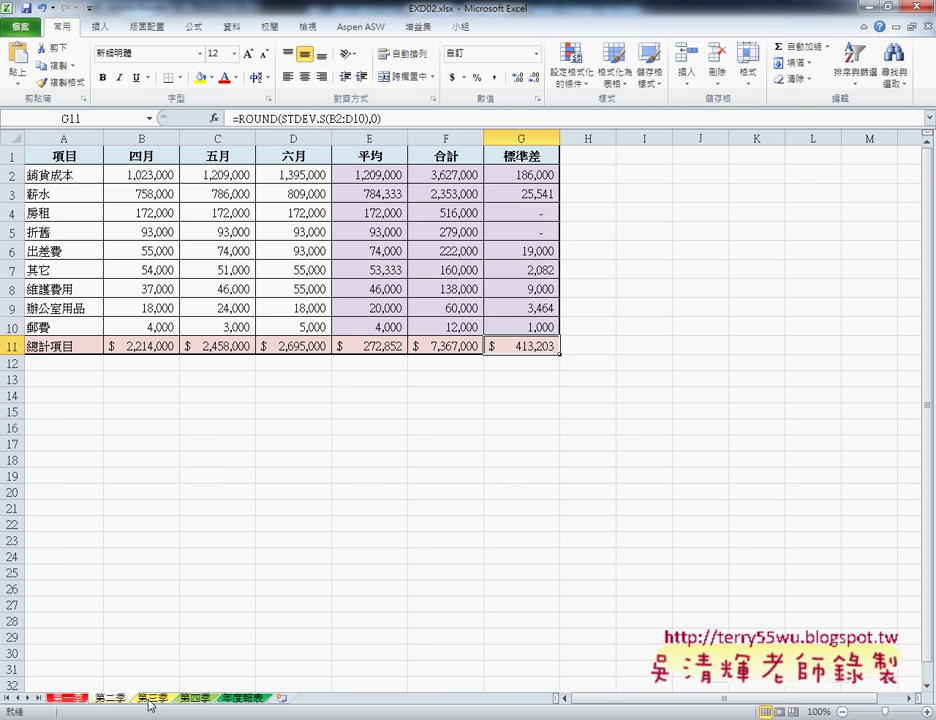
left_click(150, 701)
left_click(192, 699)
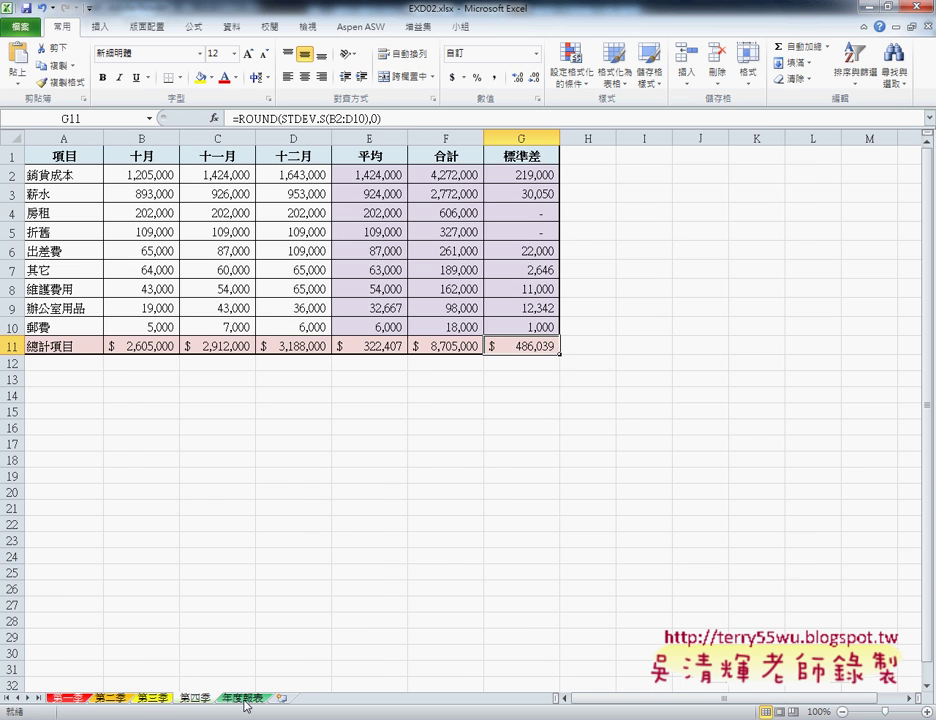
left_click(243, 699)
Step: Switch to the exercise 206 instructions PDF and scroll to page 18's requirements
key("alt+Tab")
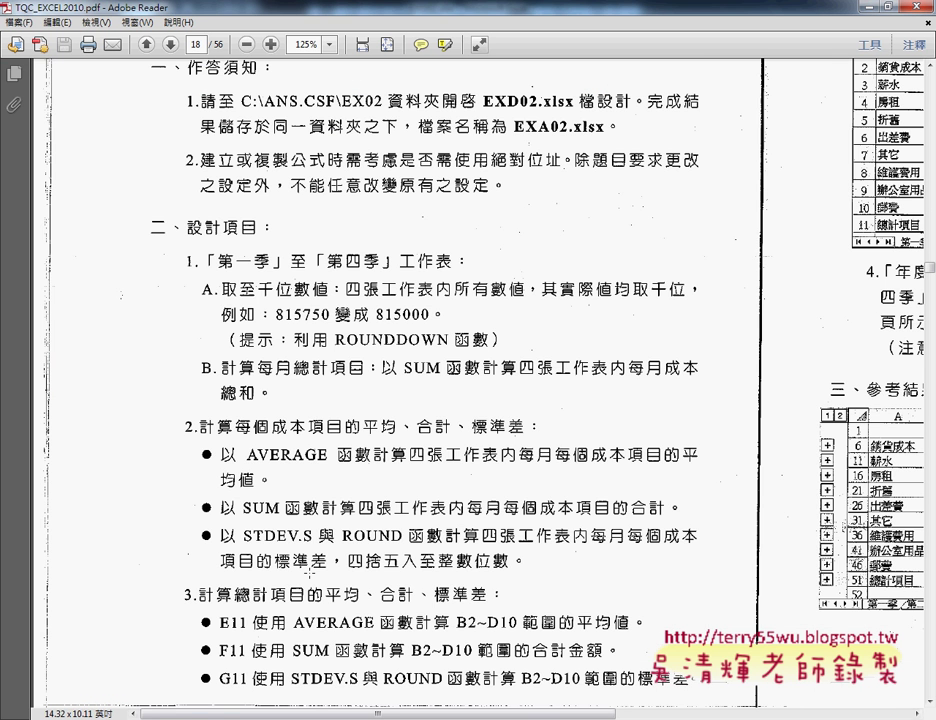
scroll(228, 418, "down", 1)
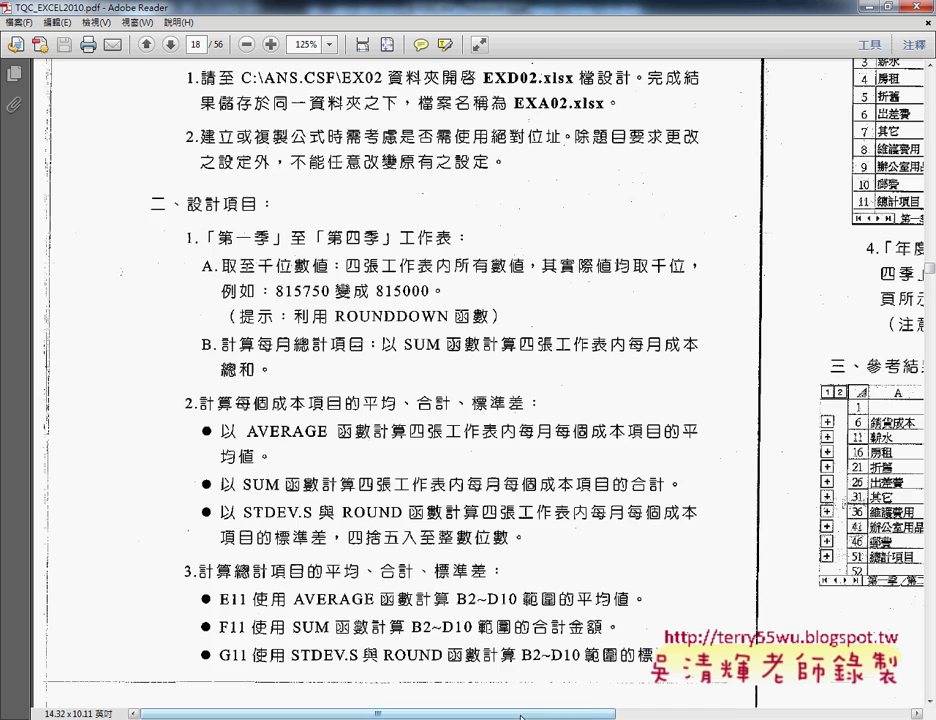
scroll(382, 524, "right", 3)
scroll(382, 524, "right", 6)
scroll(382, 524, "right", 2)
scroll(450, 380, "right", 2)
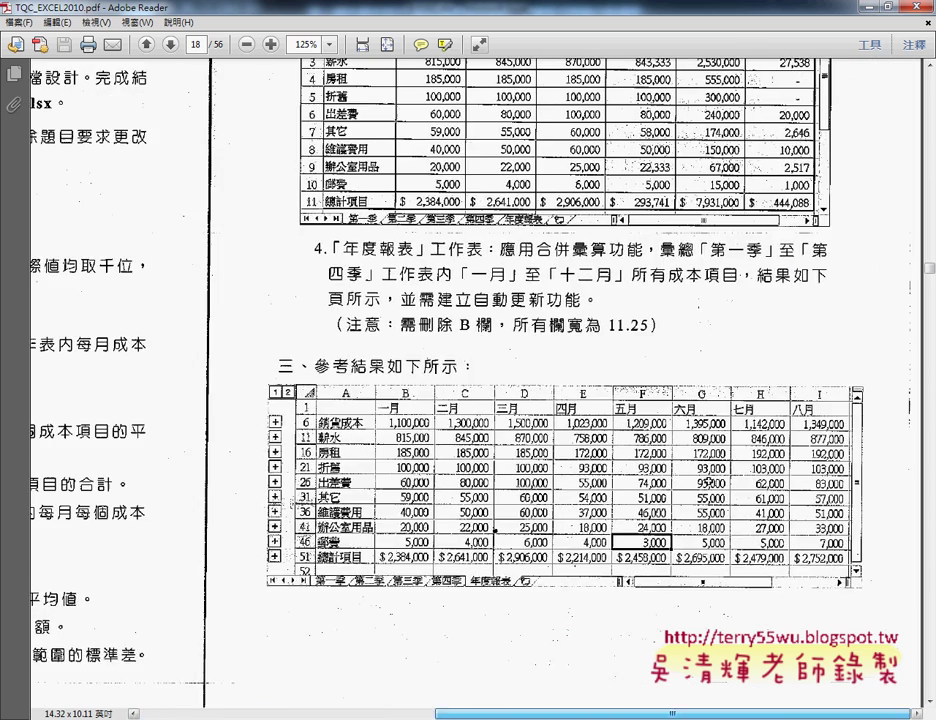
scroll(450, 380, "up", 1)
scroll(450, 380, "up", 1)
scroll(478, 336, "up", 1)
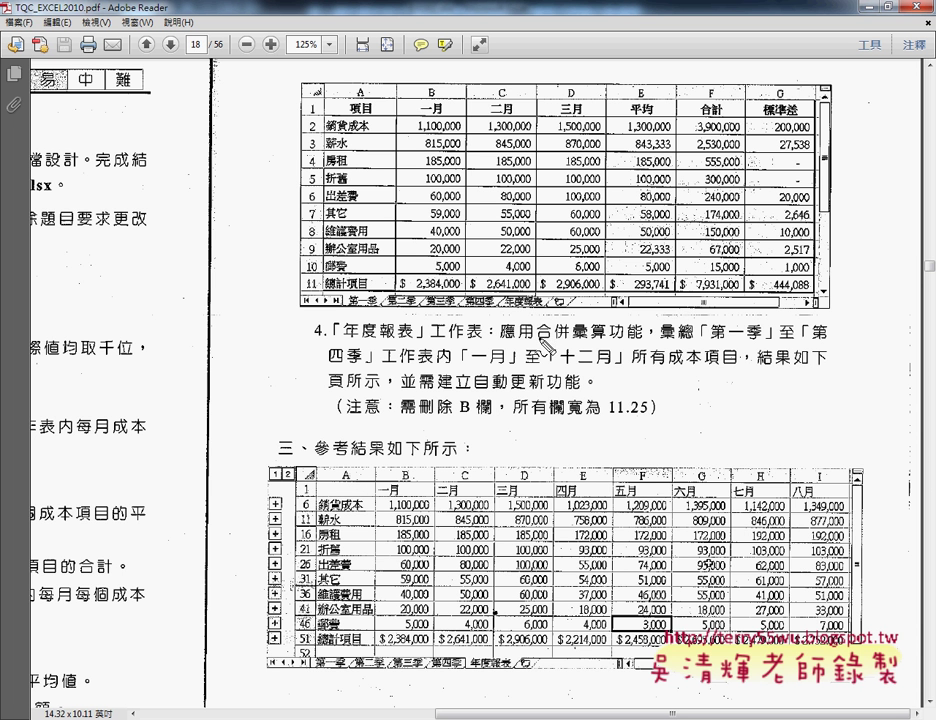
Step: Mark up the 合併彙算, column B deletion, 11.25 width and STDEV.S requirements, then clear the marks
mouse_move(538, 347)
left_mouse_down()
mouse_move(605, 348)
mouse_move(578, 318)
left_mouse_up()
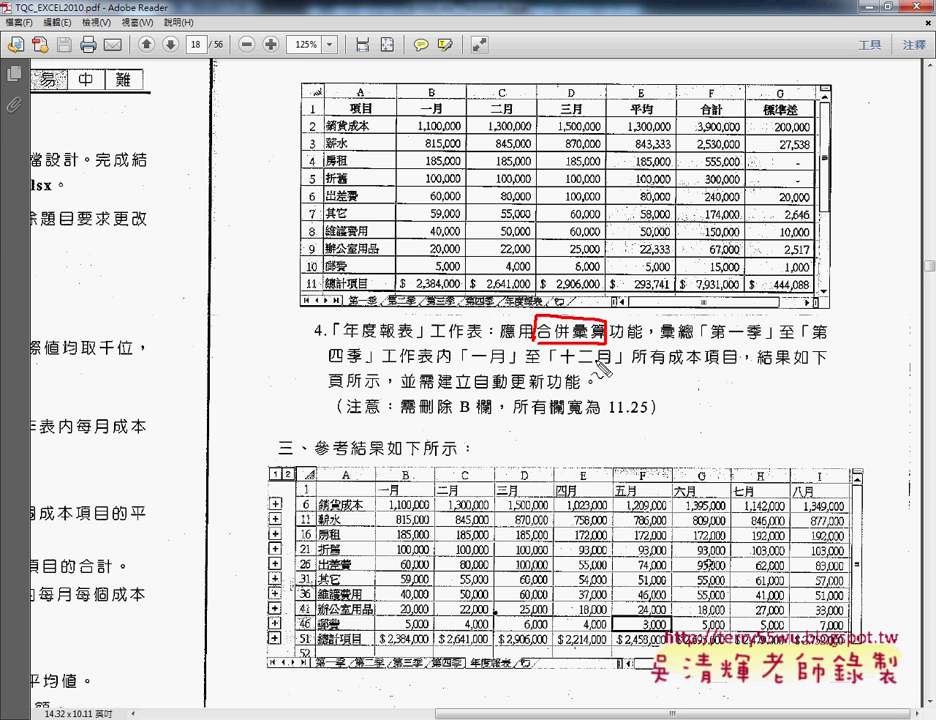
mouse_move(563, 343)
left_mouse_down()
mouse_move(561, 445)
mouse_move(597, 433)
left_mouse_up()
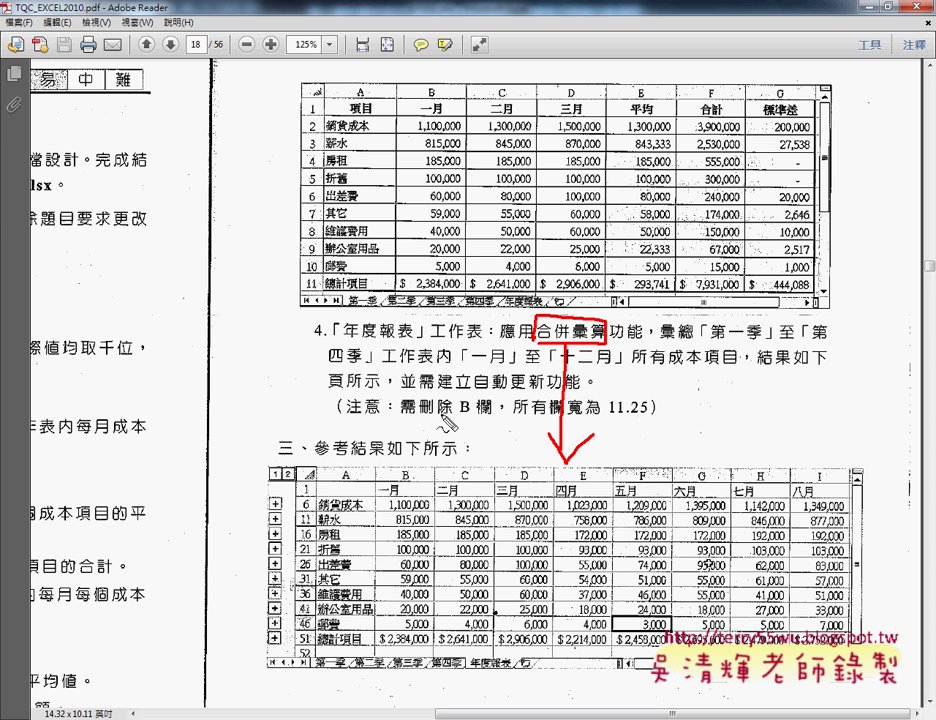
left_click_drag(425, 420, 482, 418)
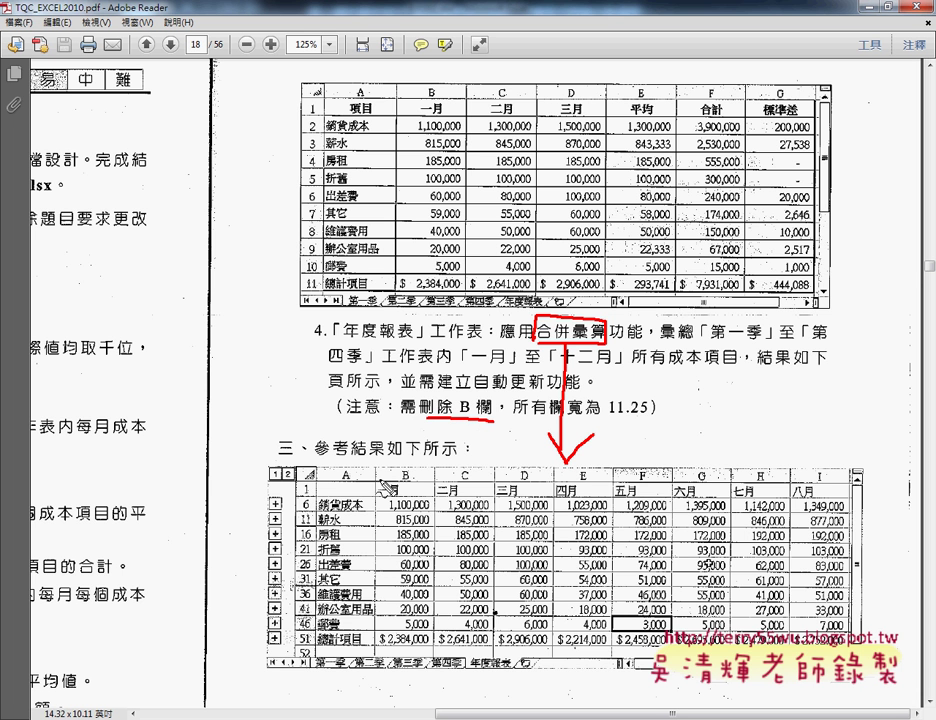
left_click_drag(455, 418, 520, 418)
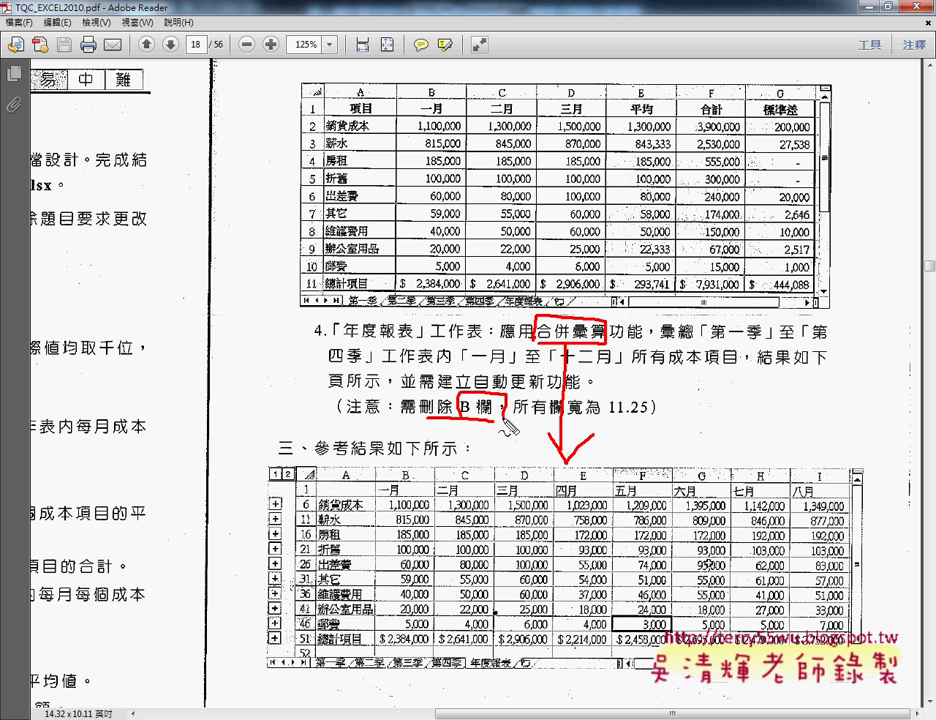
left_click_drag(577, 421, 652, 420)
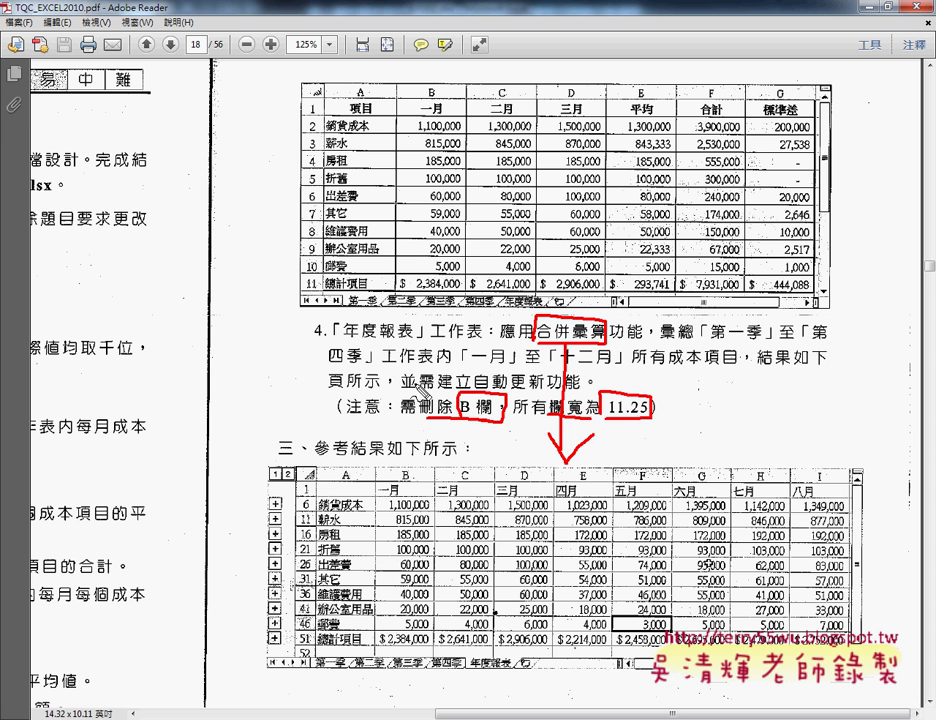
left_click_drag(297, 326, 331, 322)
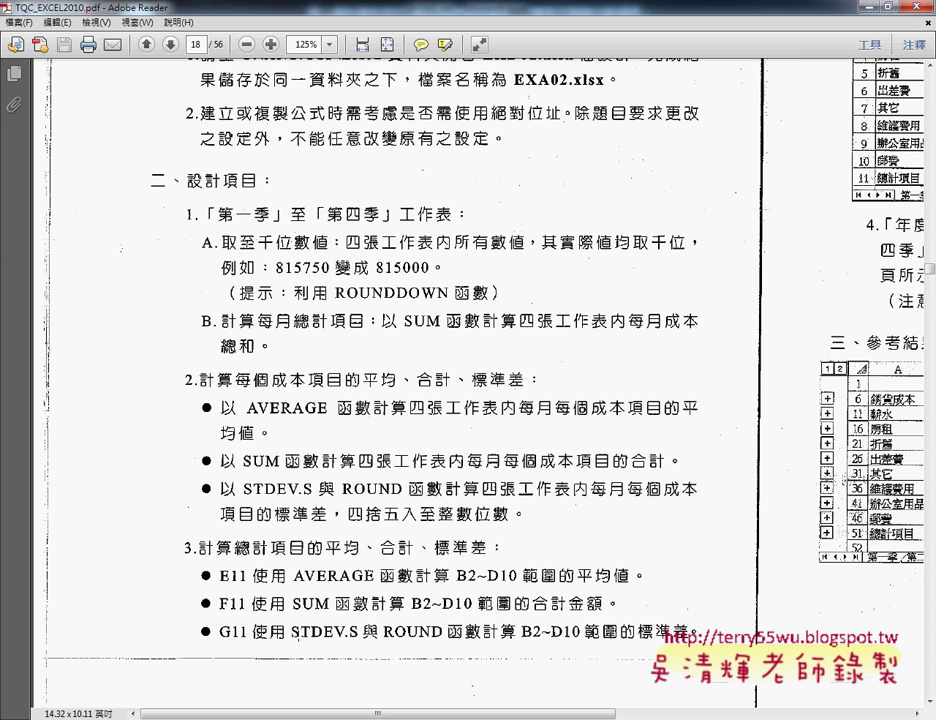
left_click_drag(293, 645, 340, 622)
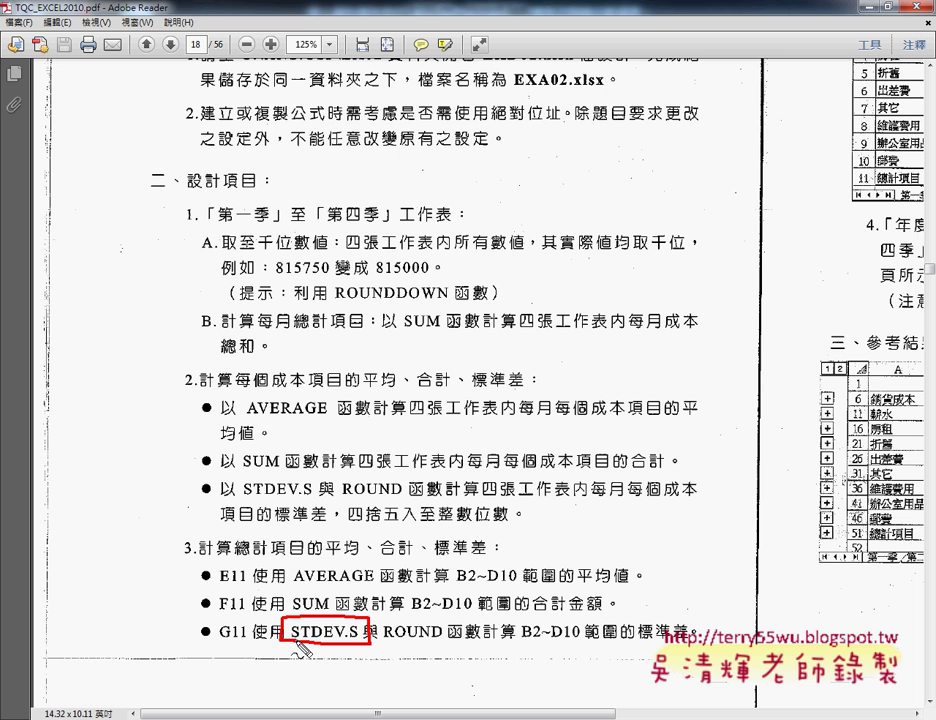
key("Escape")
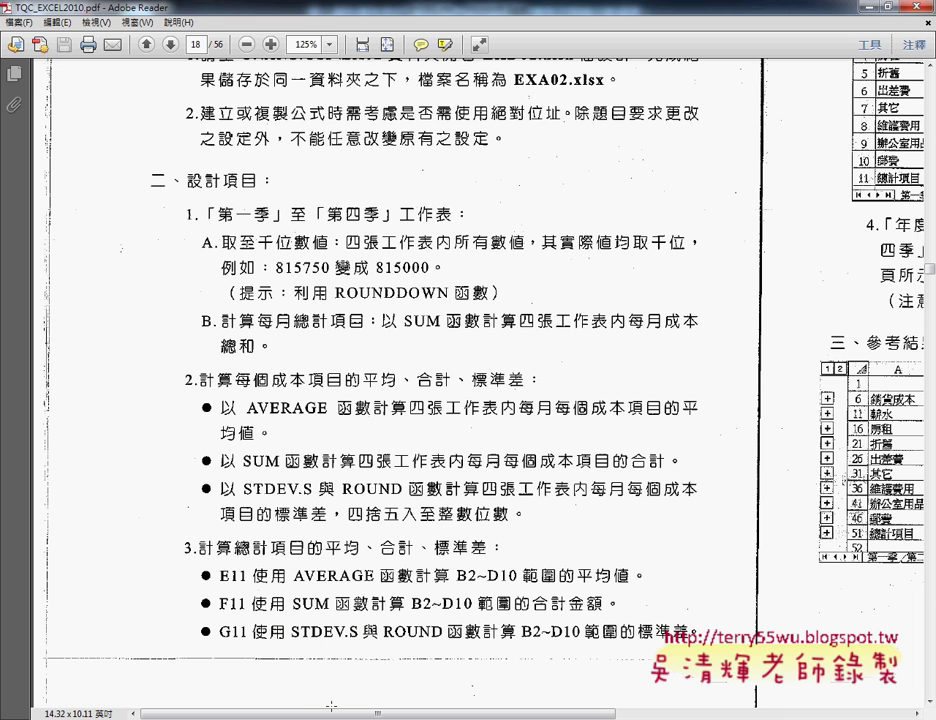
Step: Open the STDEV.S help page from G2's formula arguments on the 第一季 sheet
left_click(438, 628)
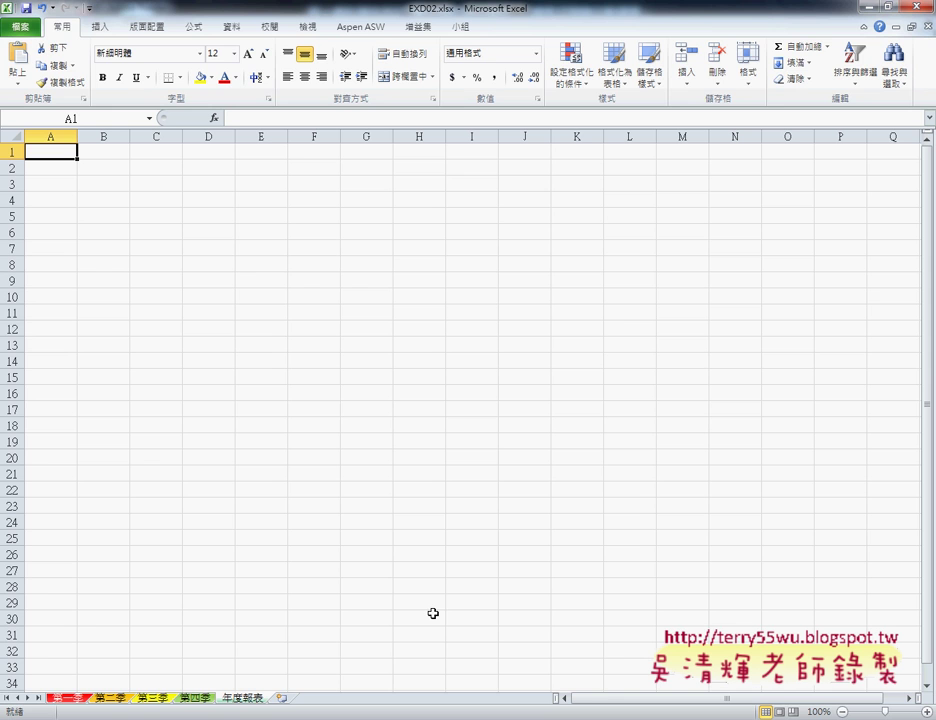
left_click(72, 700)
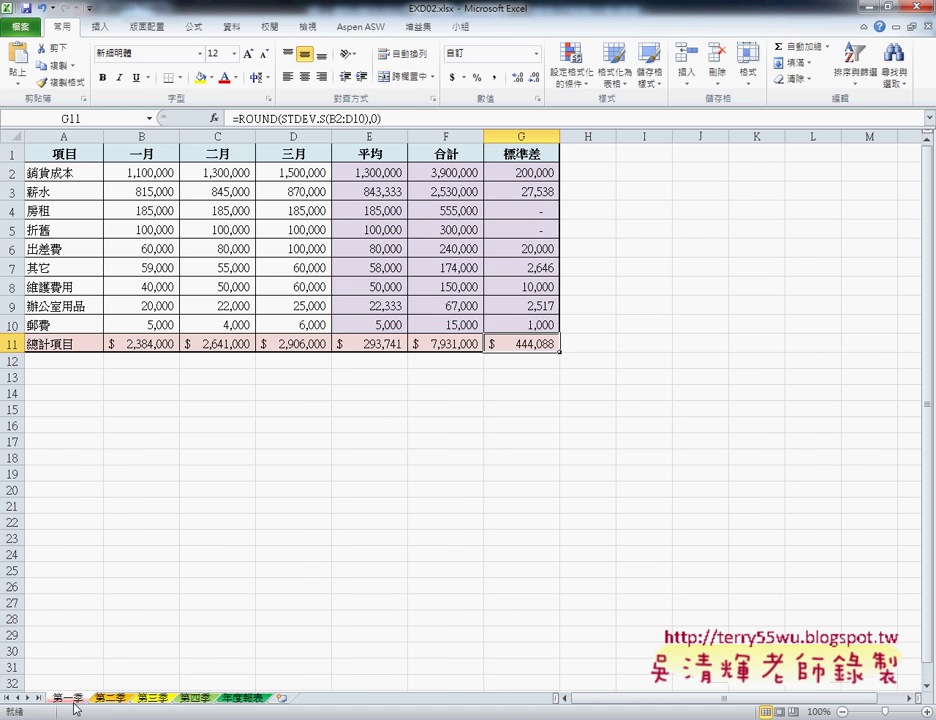
left_click(520, 173)
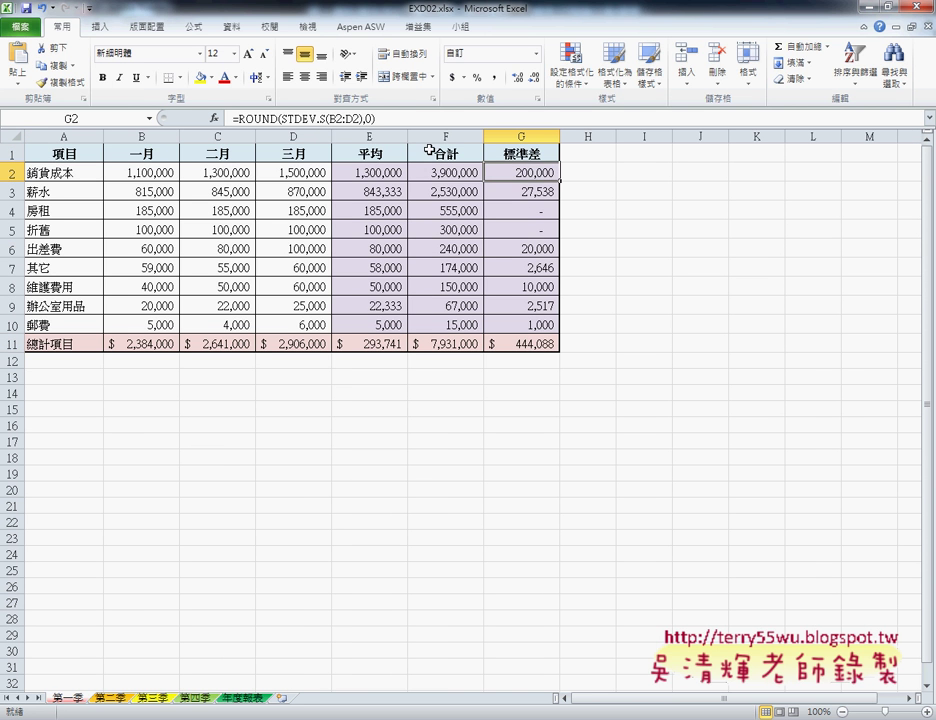
left_click(311, 119)
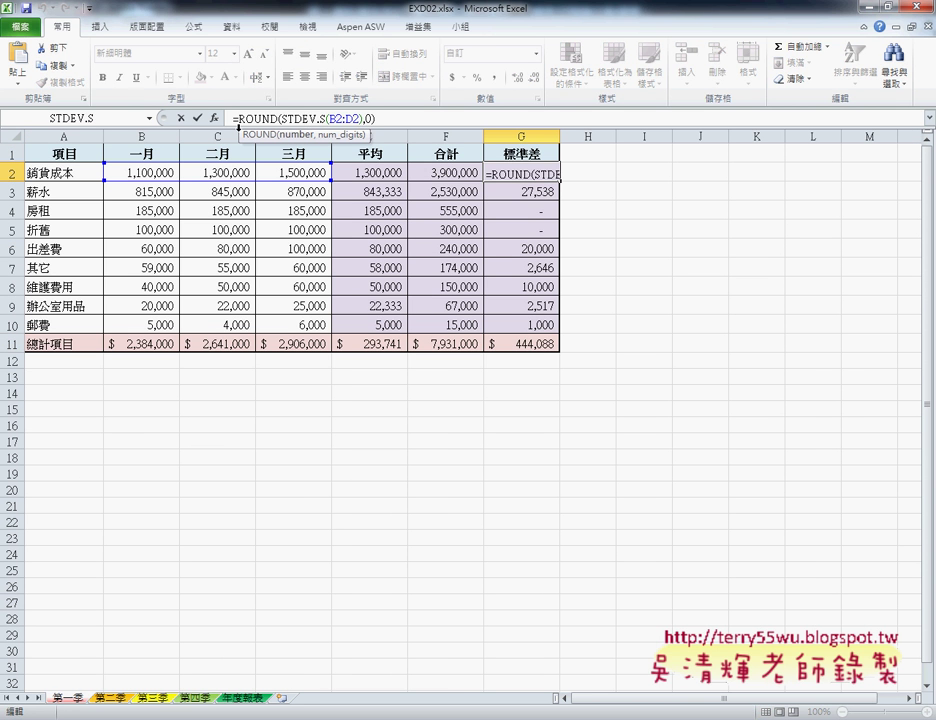
left_click(214, 118)
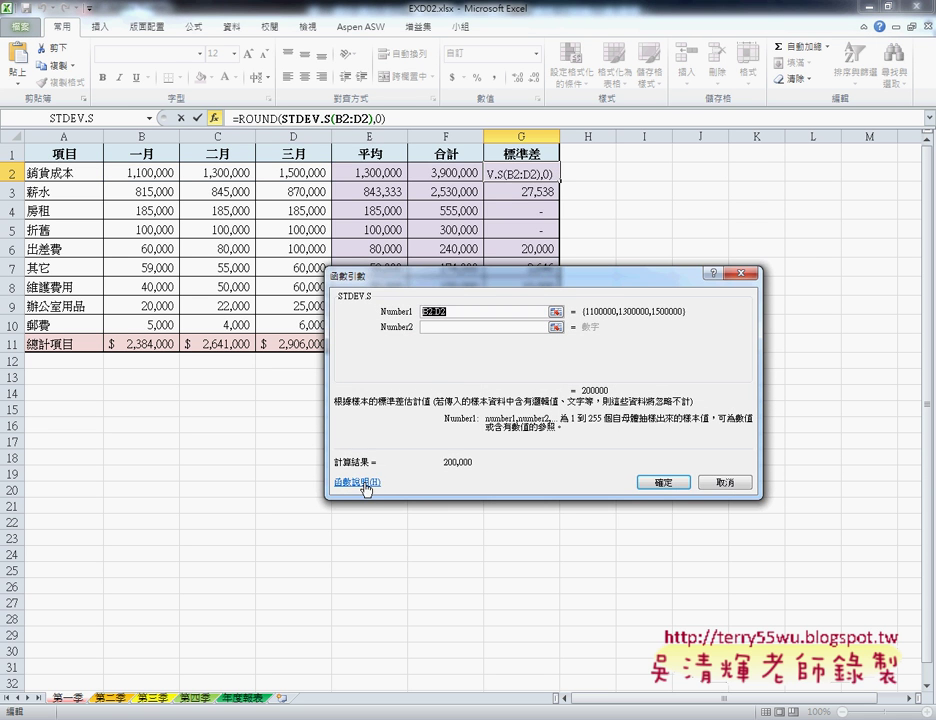
left_click(366, 484)
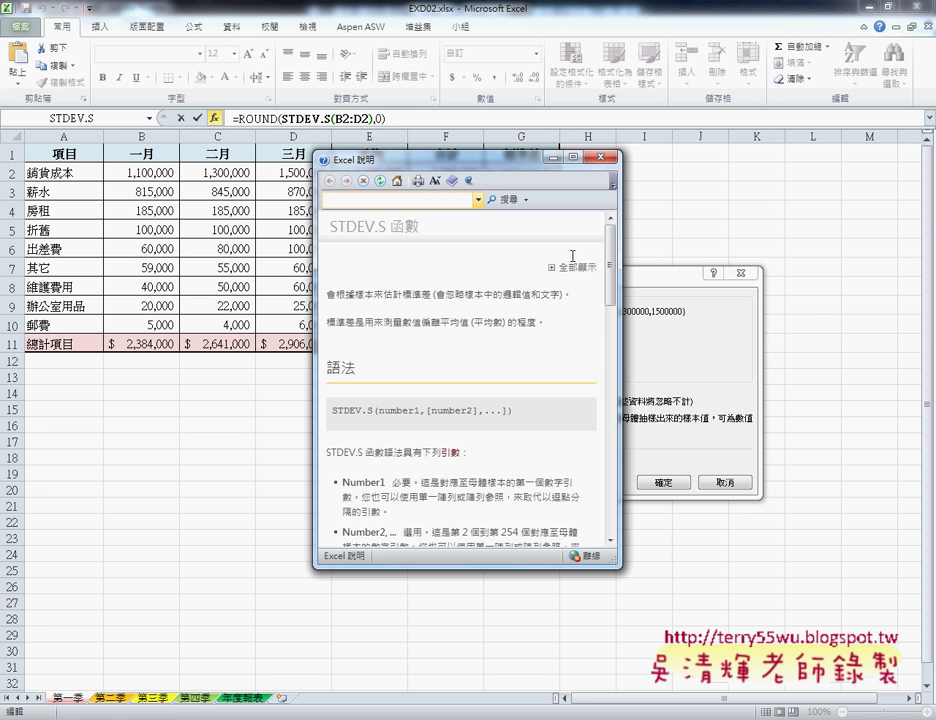
Step: Maximize Help, read the STDEV.S sample standard deviation formula, then close Help
left_click(574, 158)
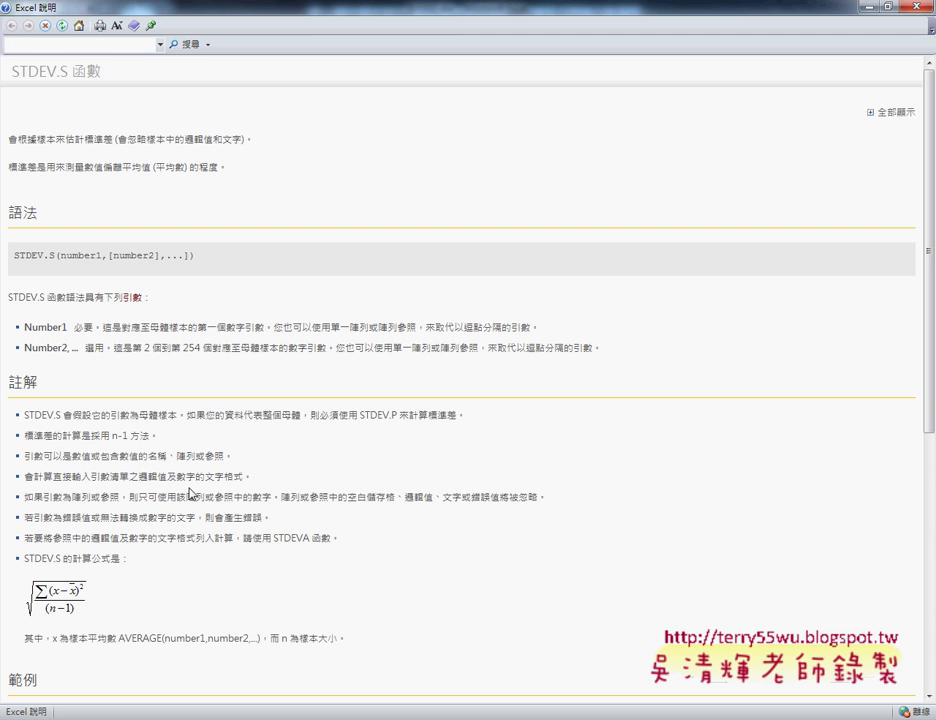
left_click_drag(50, 574, 40, 578)
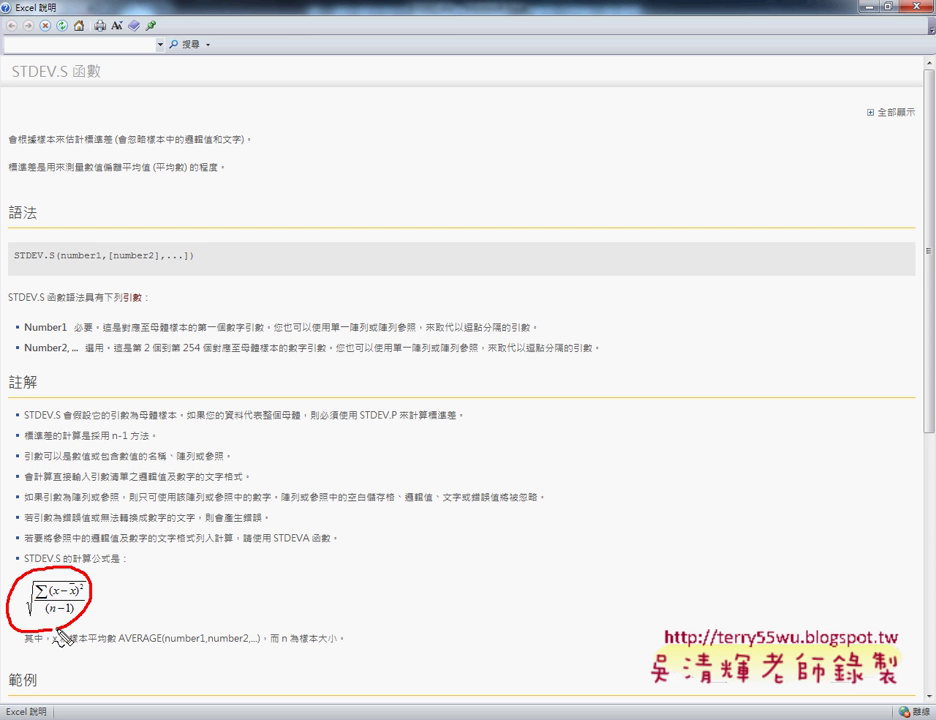
key("Escape")
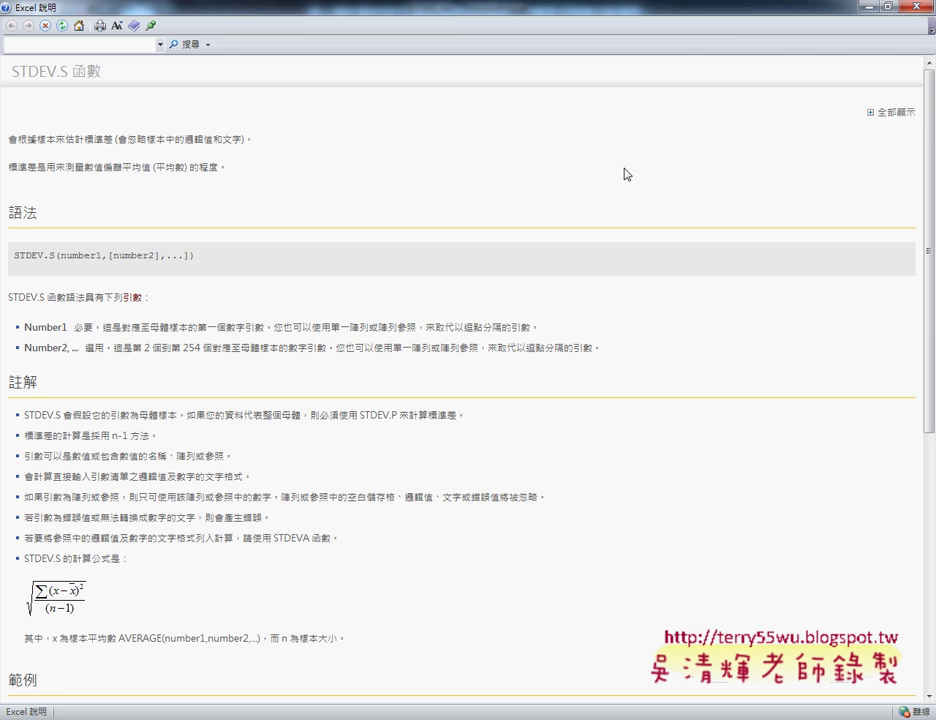
left_click(913, 6)
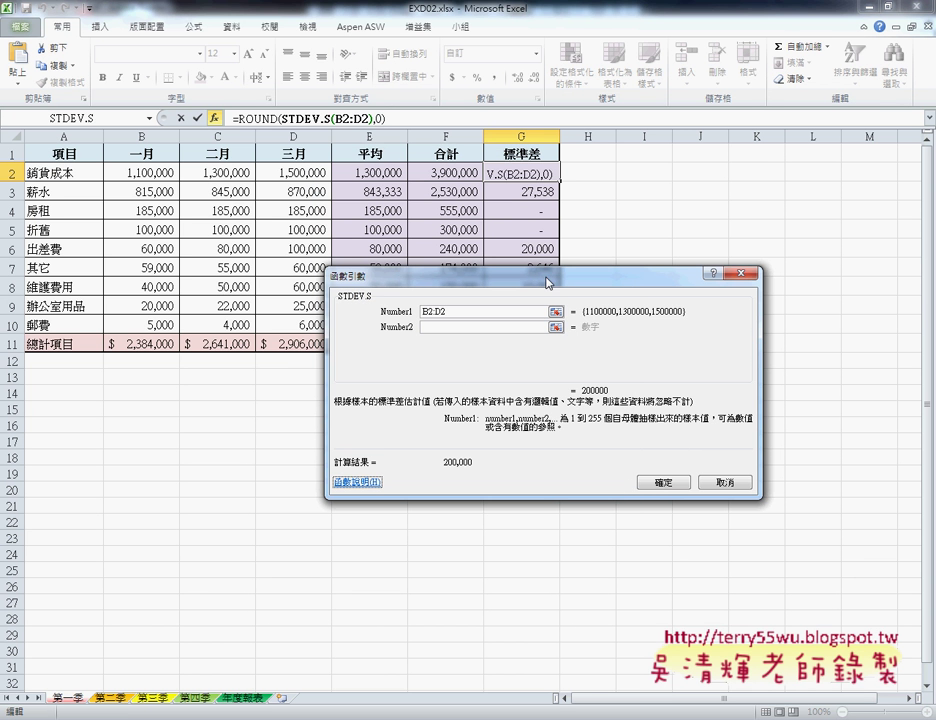
Step: Close Function Arguments with G2 unchanged and inspect the G11, F11 and E11 formulas
left_click(663, 482)
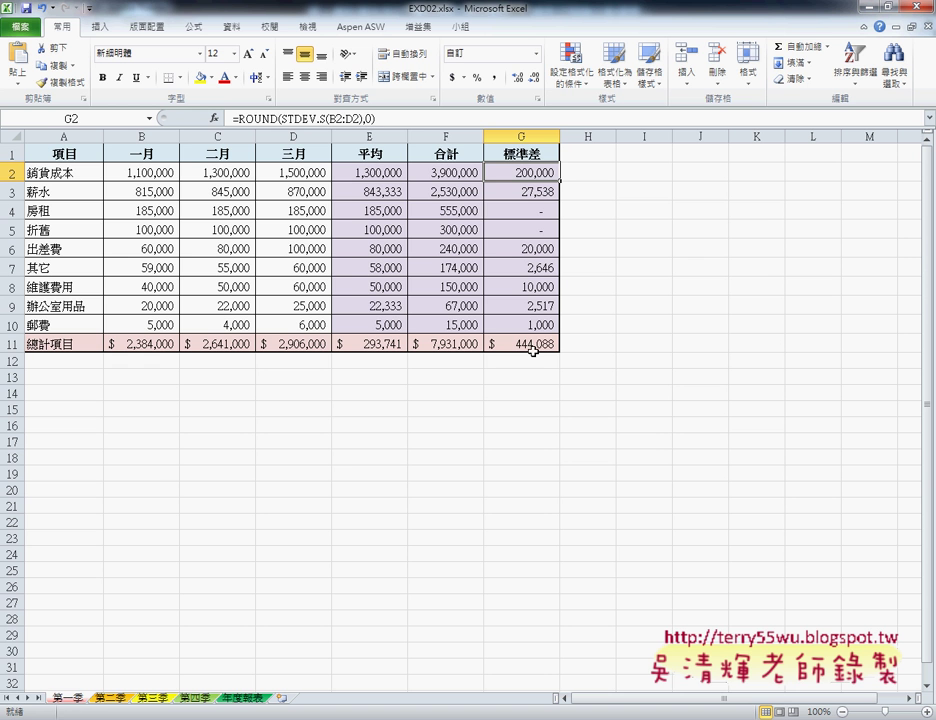
left_click(530, 343)
left_click(435, 347)
left_click(391, 347)
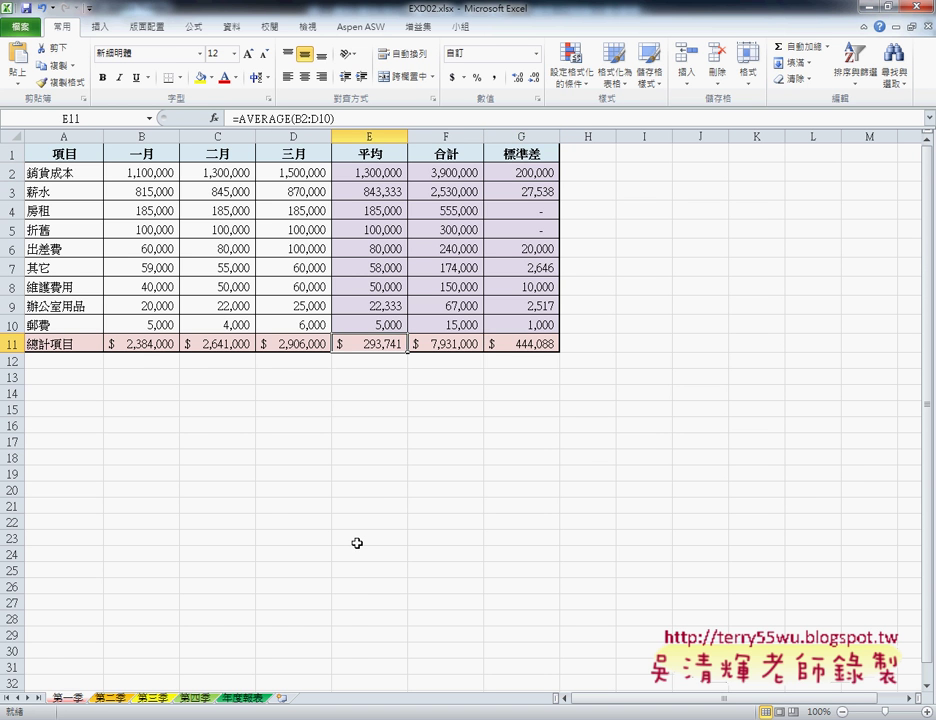
Step: Compare the PDF's reference result tables, then return to the EXD02 workbook
key("alt+Tab")
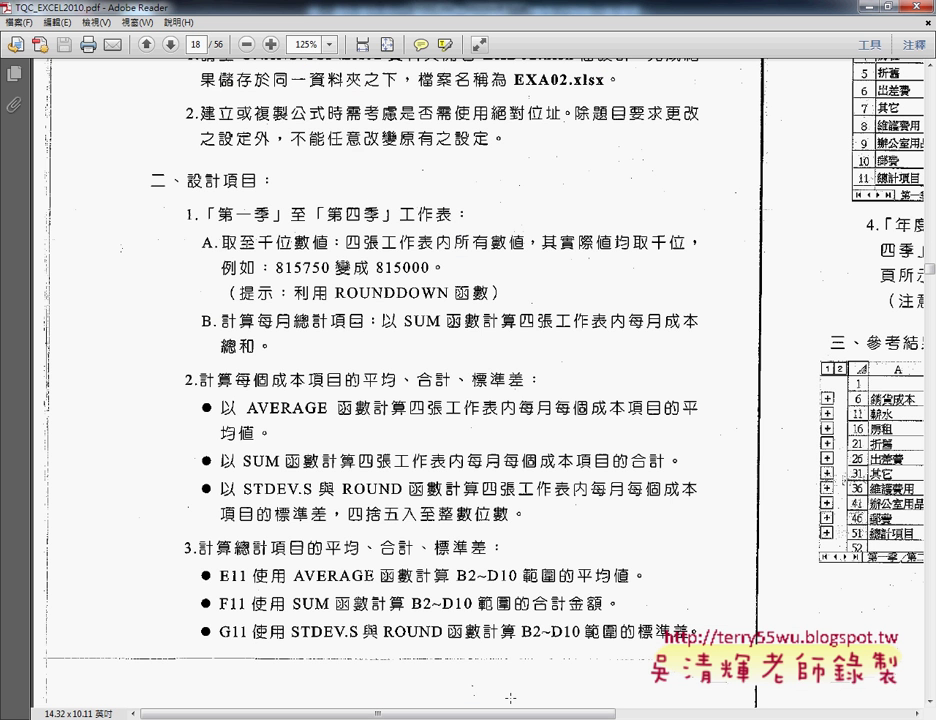
scroll(510, 697, "right", 10)
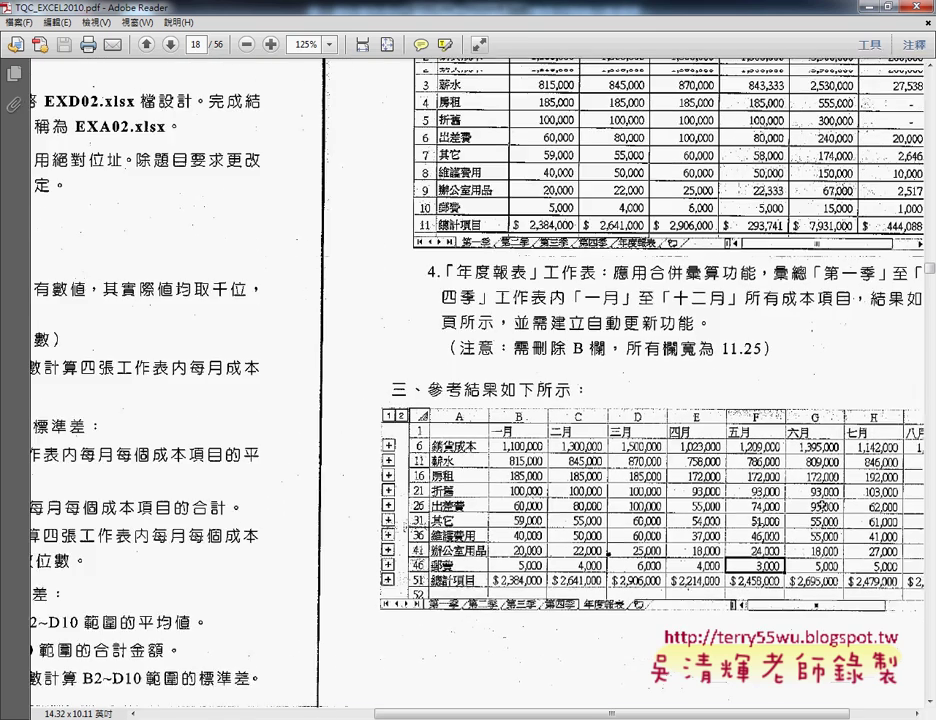
scroll(620, 400, "up", 1)
left_click_drag(520, 714, 582, 714)
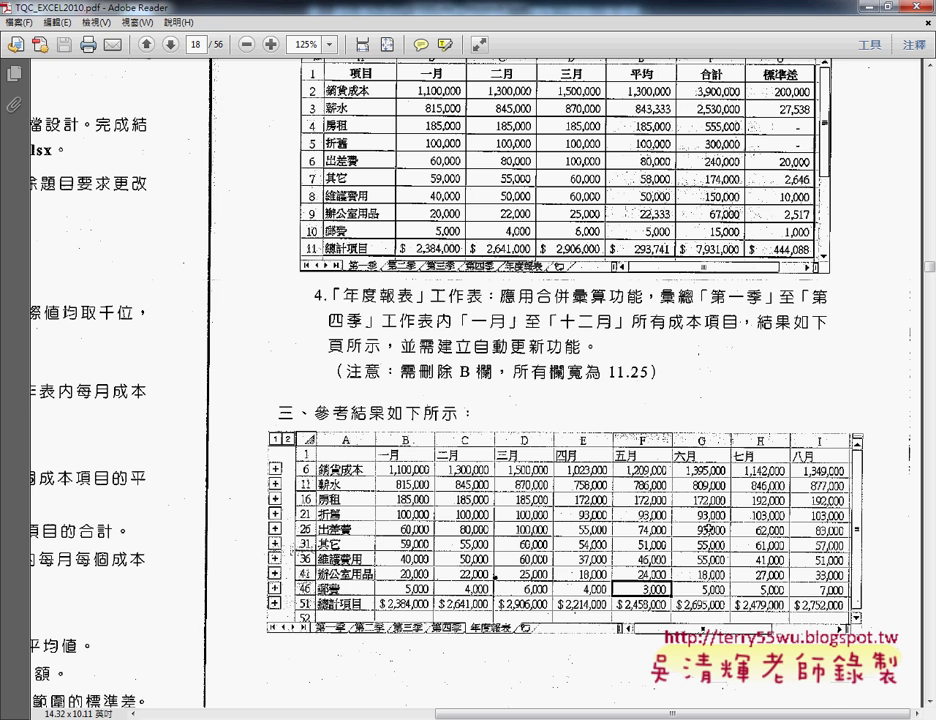
left_click(407, 672)
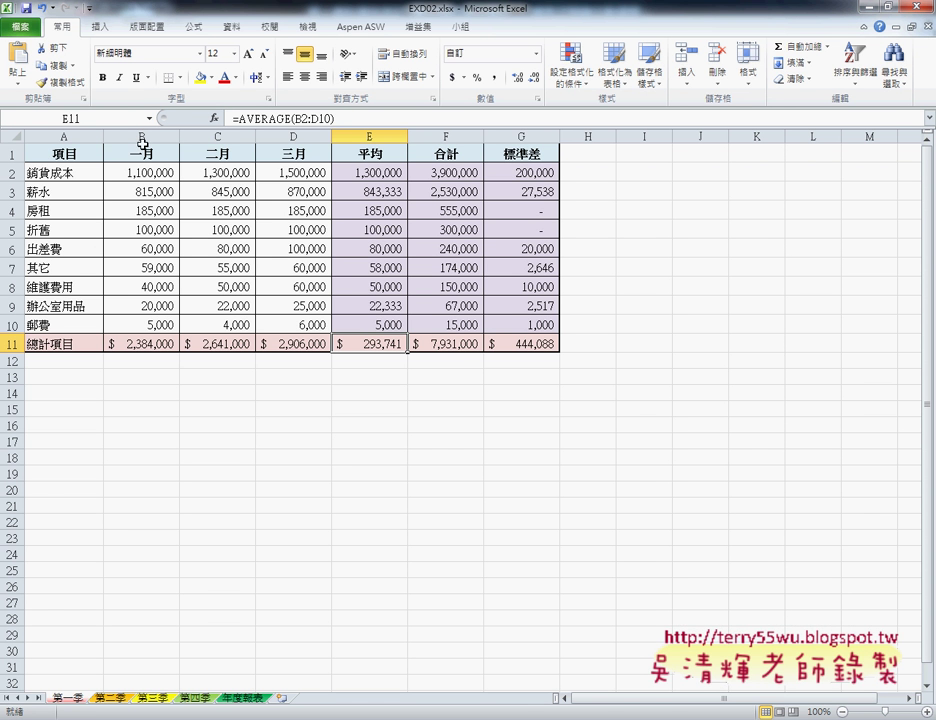
Step: Review the 第二季, 第三季, 第四季 and 第一季 monthly data, then go to 年度報表 and the PDF
left_click_drag(142, 141, 272, 143)
left_click(110, 697)
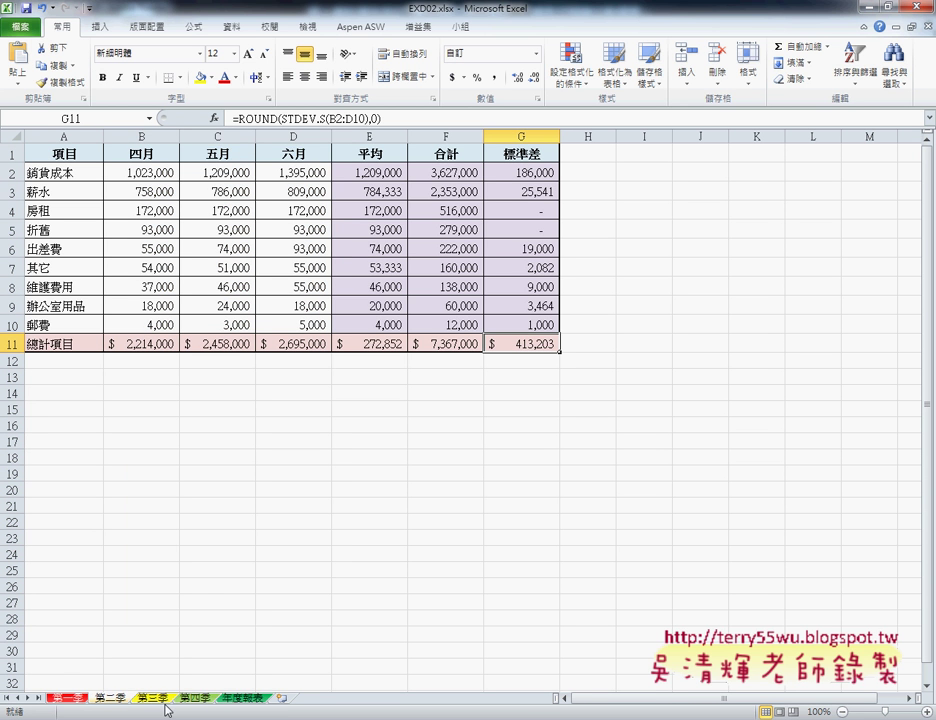
left_click(155, 698)
left_click(192, 702)
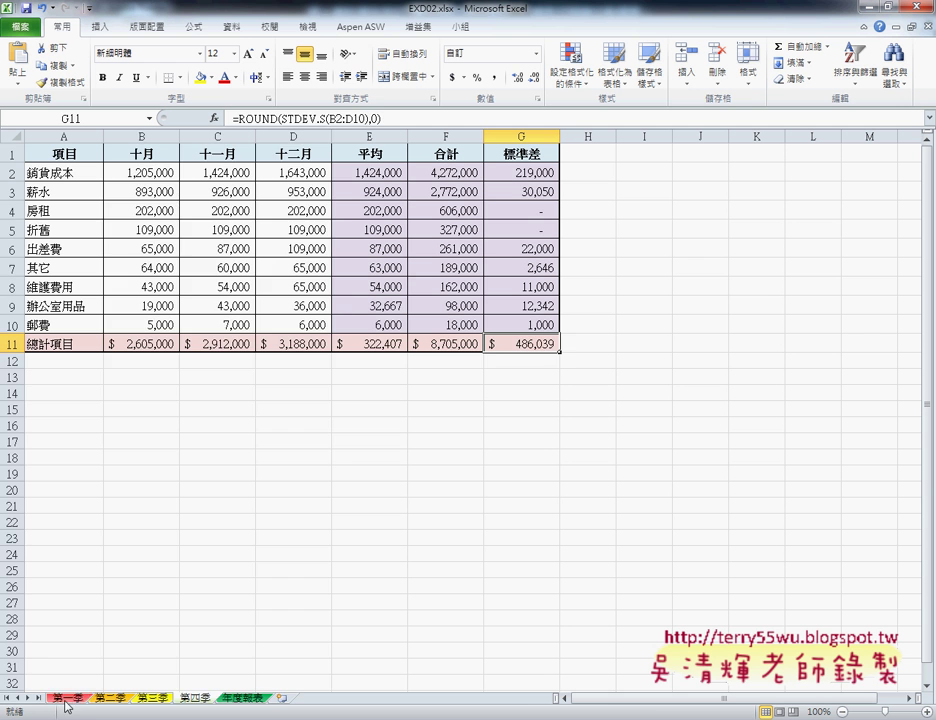
left_click(68, 698)
left_click(76, 584)
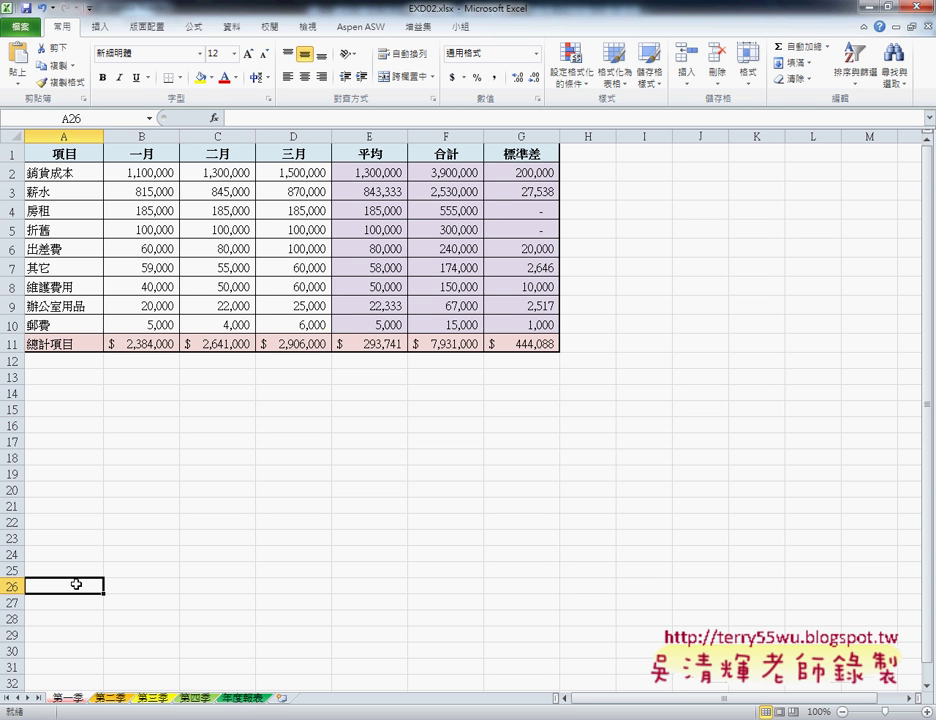
left_click(247, 700)
key("alt+Tab")
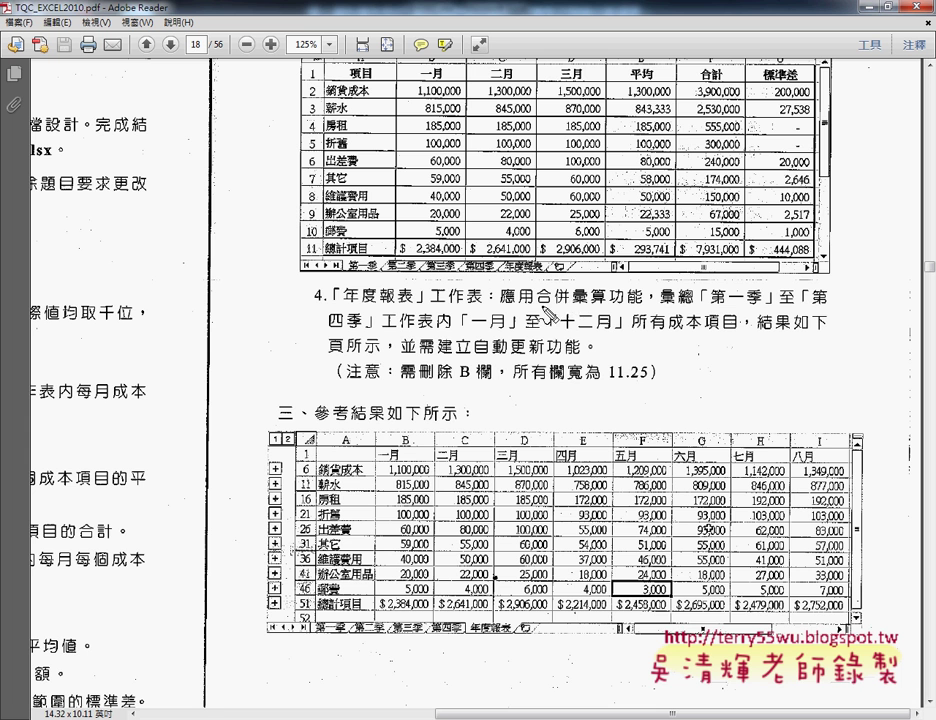
mouse_move(542, 310)
left_mouse_down()
mouse_move(562, 290)
mouse_move(540, 308)
left_mouse_up()
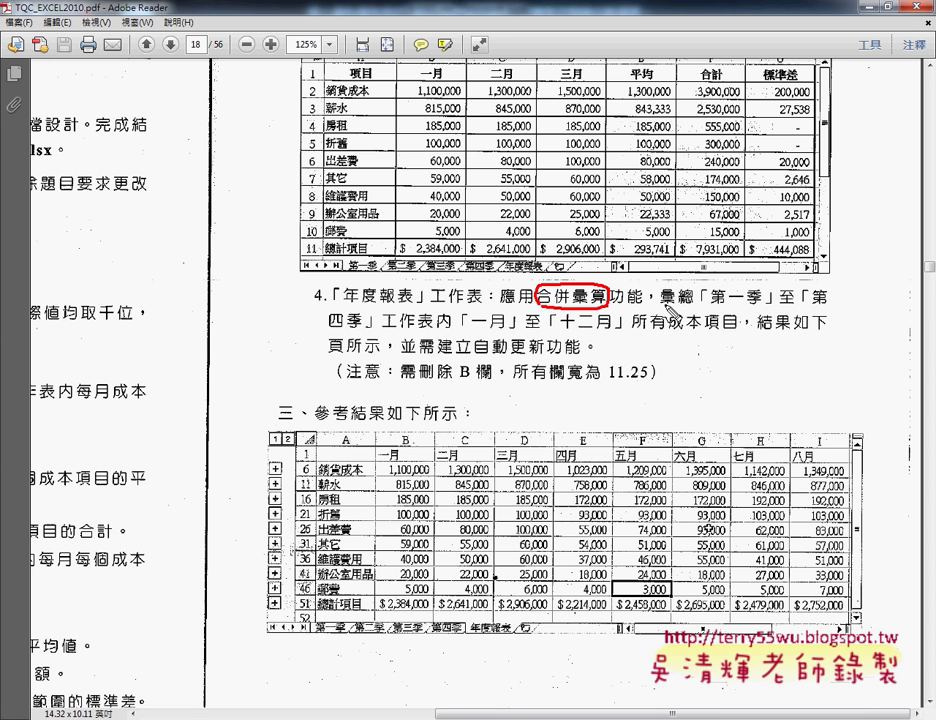
left_click_drag(658, 311, 762, 317)
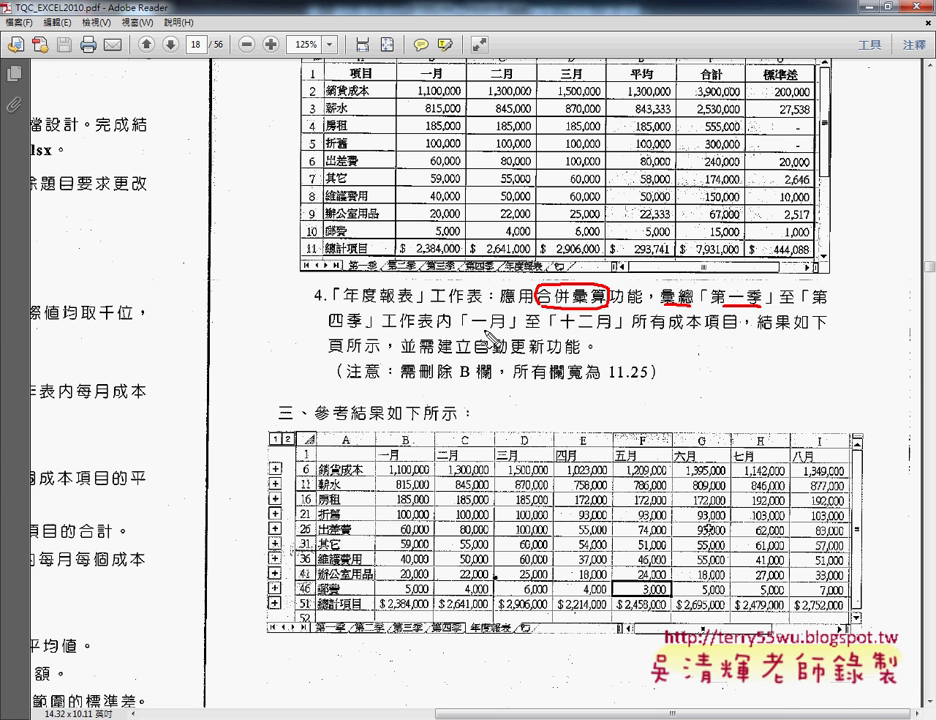
left_click_drag(328, 333, 362, 333)
left_click_drag(462, 329, 628, 329)
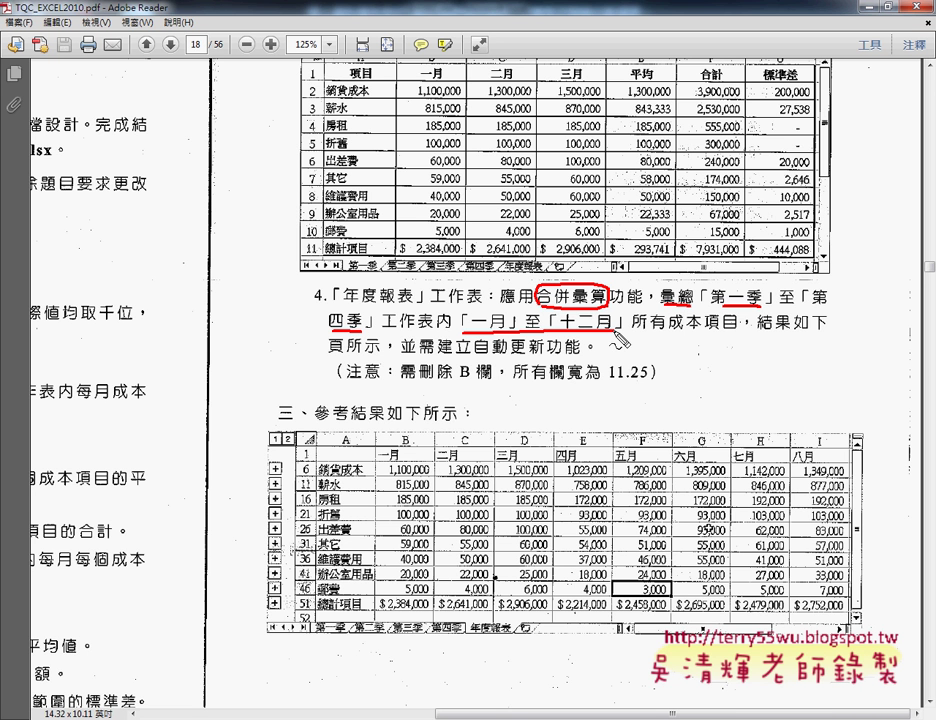
left_click_drag(650, 335, 742, 333)
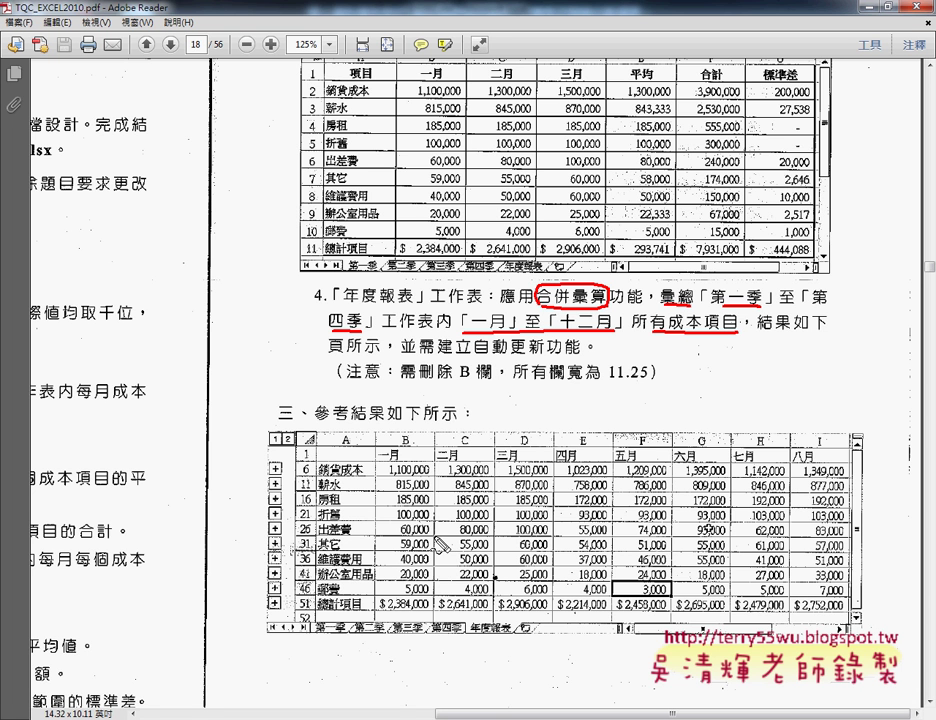
mouse_move(335, 612)
left_mouse_down()
mouse_move(315, 580)
mouse_move(340, 462)
mouse_move(377, 500)
mouse_move(350, 612)
left_mouse_up()
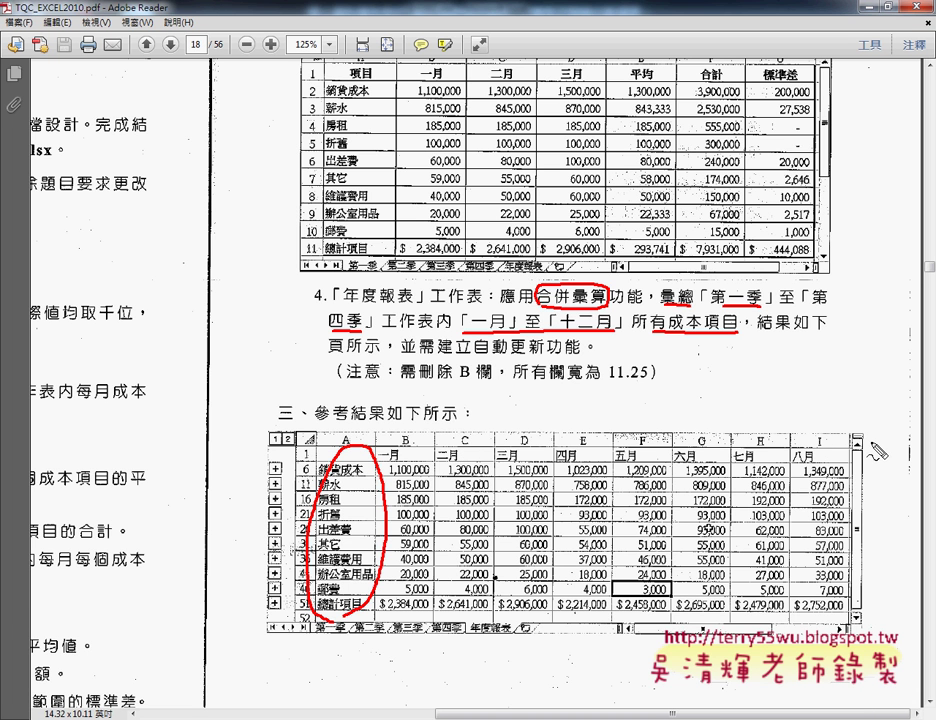
key("Escape")
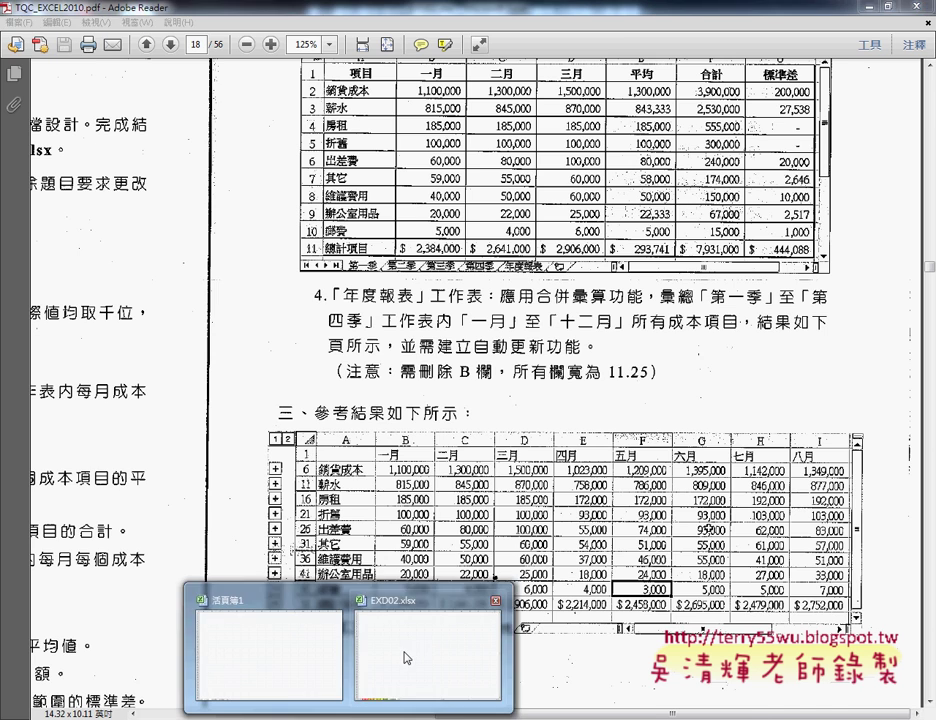
Step: Start a Sum consolidation on 年度報表 with 第一季!$A$1:$D$11 as the first source
left_click(403, 658)
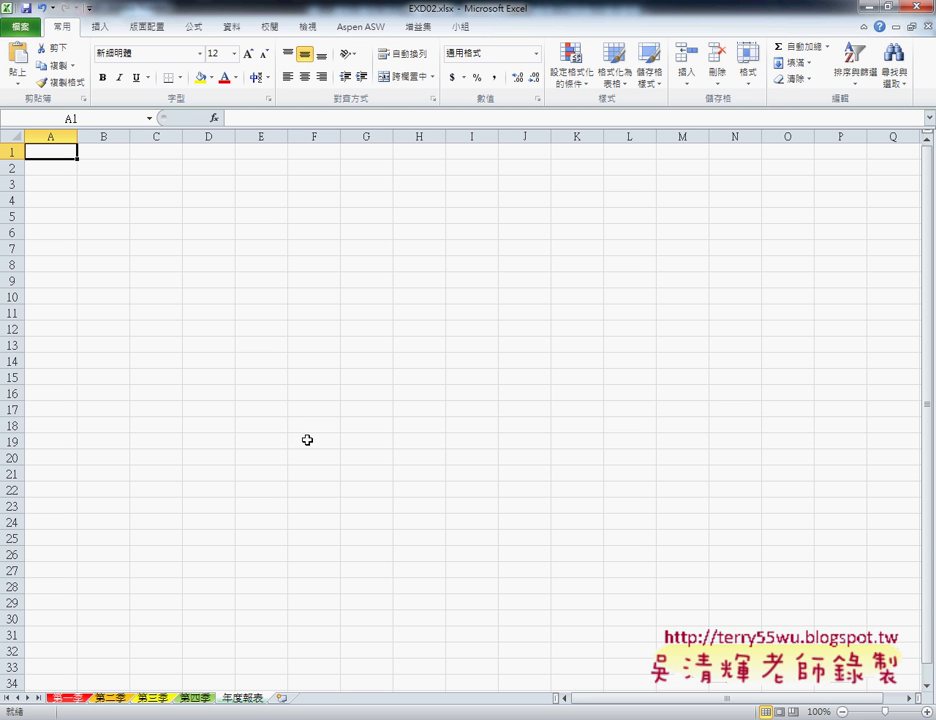
left_click(229, 27)
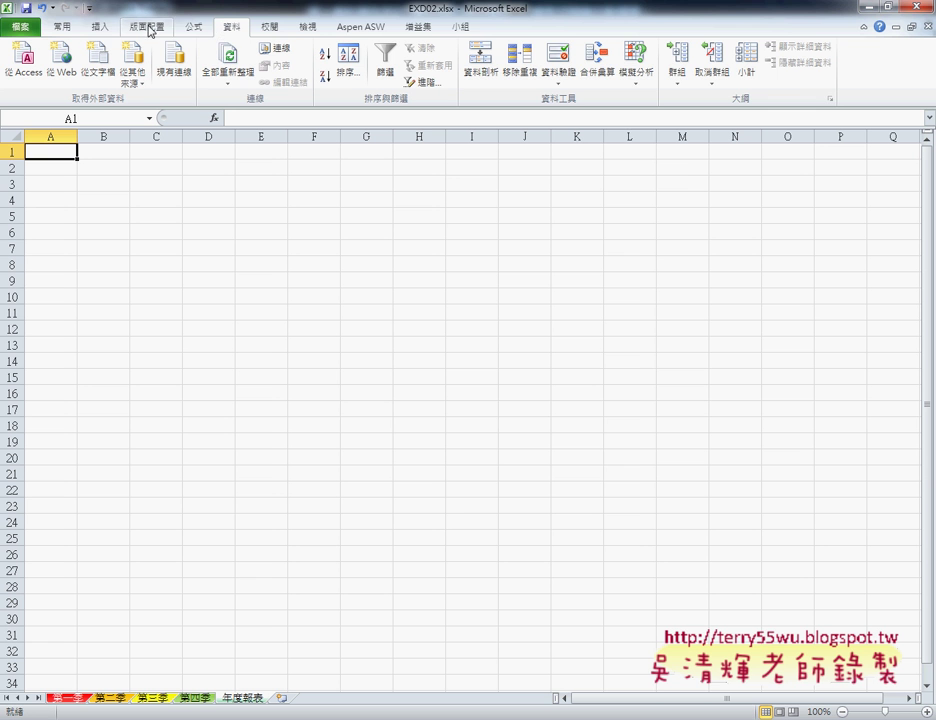
left_click(597, 70)
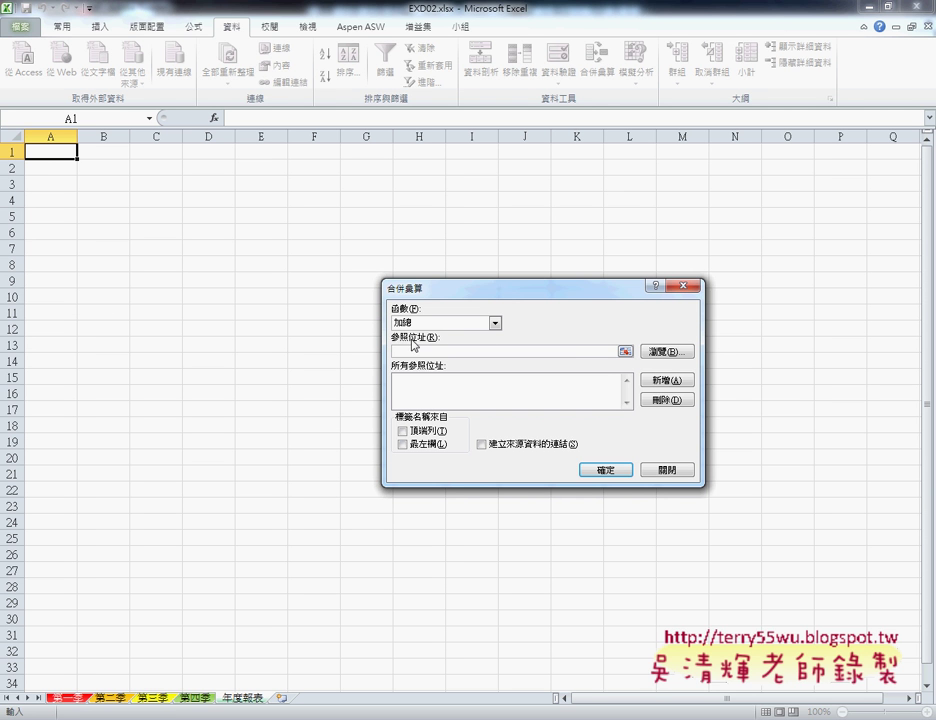
left_click(626, 352)
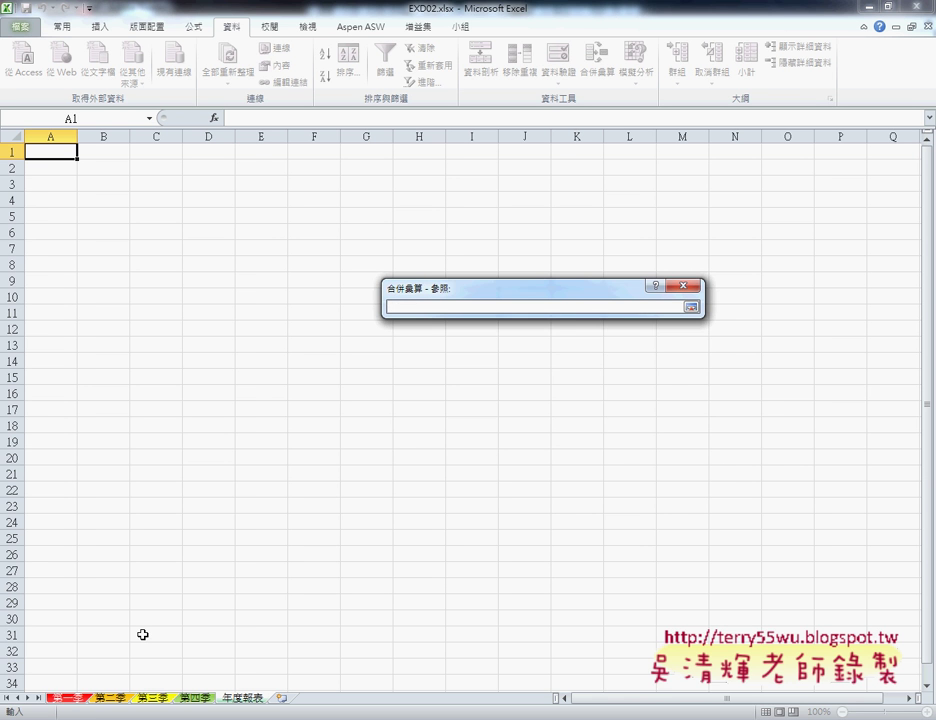
left_click(68, 697)
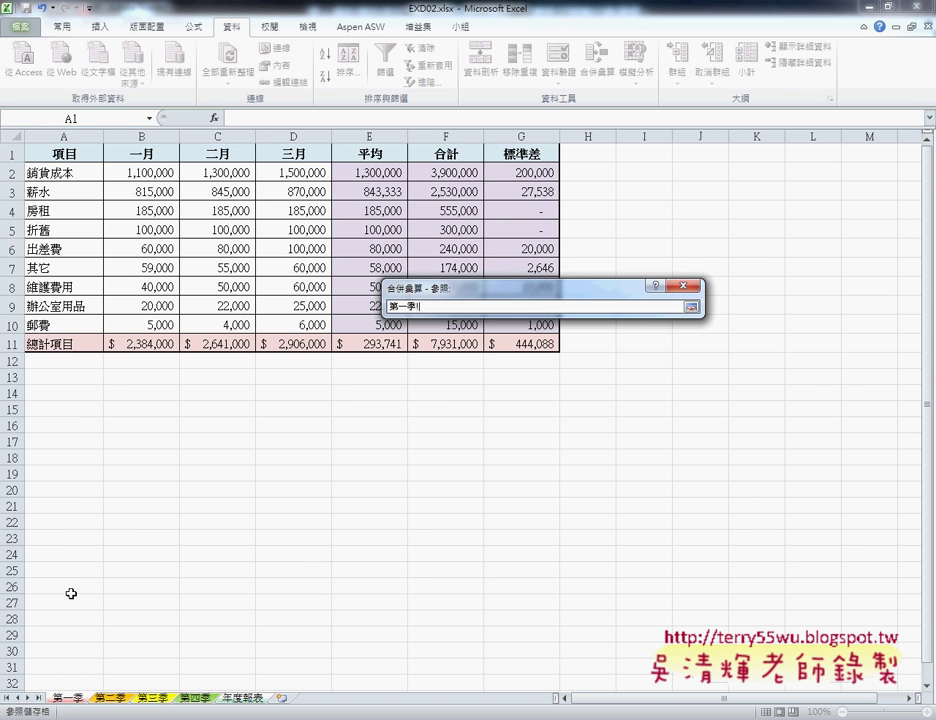
mouse_move(64, 155)
left_mouse_down()
mouse_move(184, 213)
mouse_move(298, 343)
left_mouse_up()
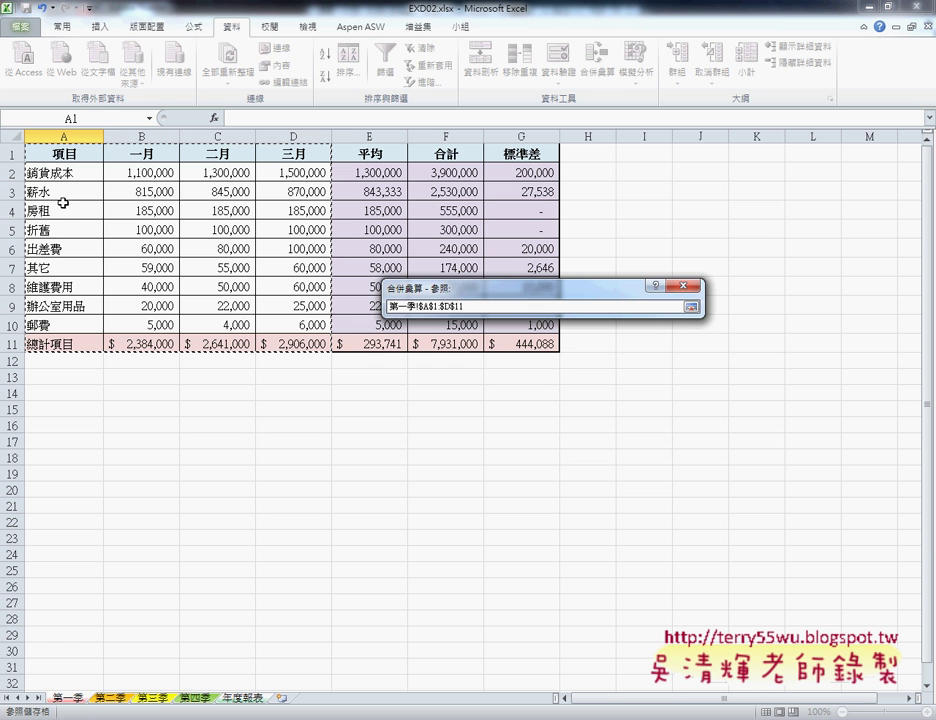
left_click(690, 308)
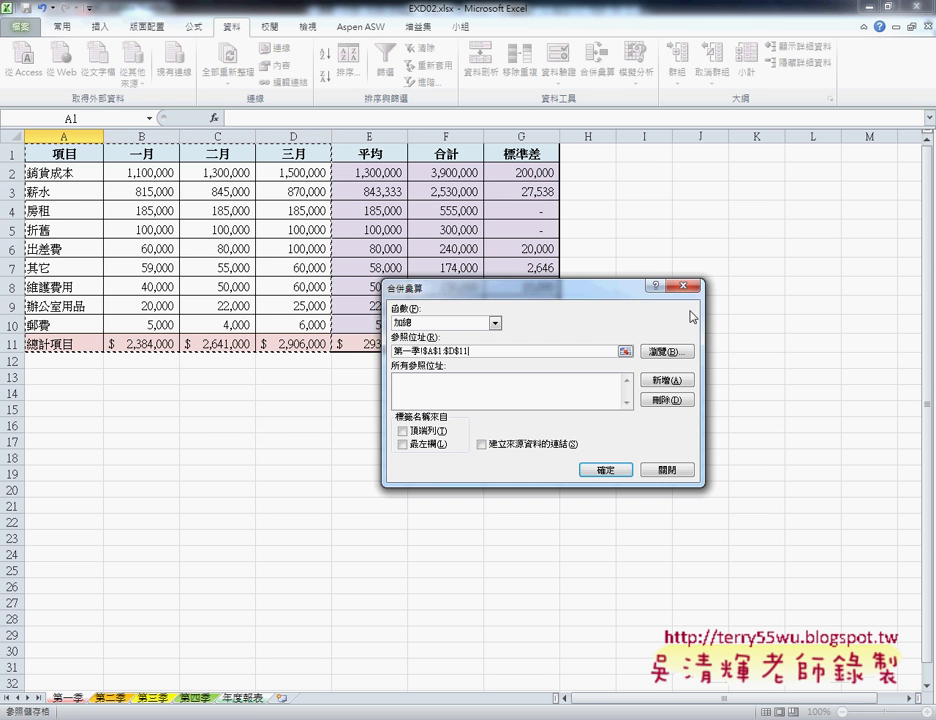
left_click(665, 381)
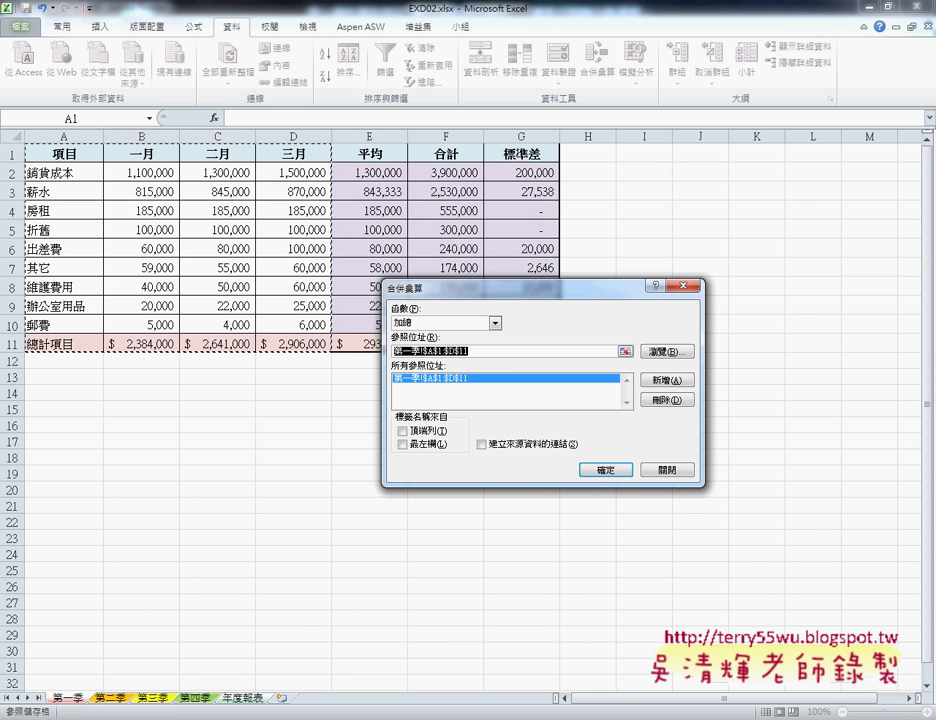
Step: Add the A1:D11 ranges of 第二季, 第三季 and 第四季, and tick 頂端列
left_click(112, 702)
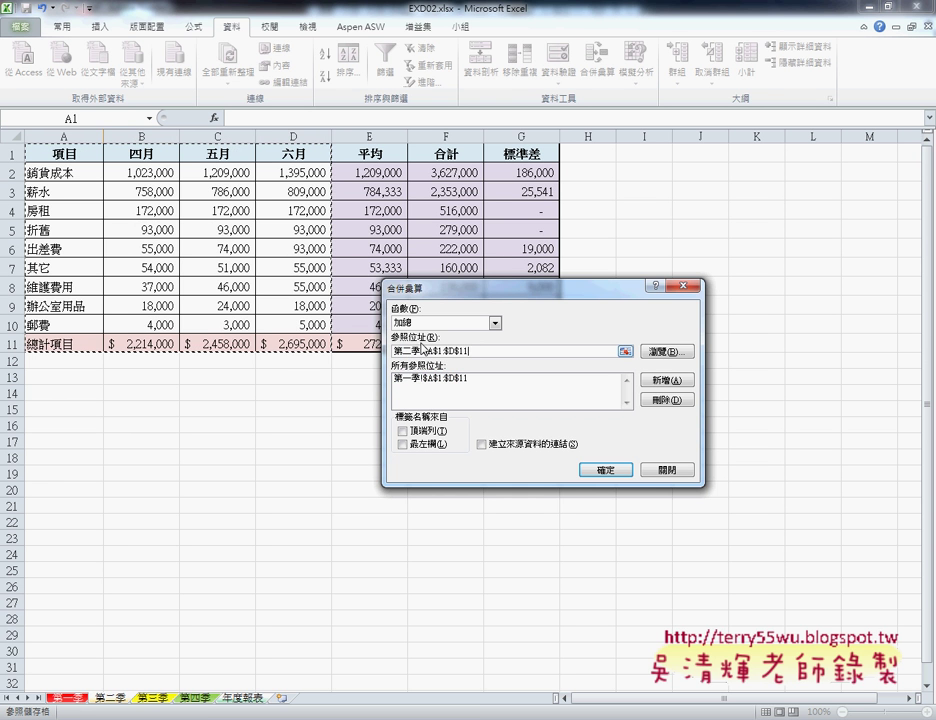
left_click(665, 380)
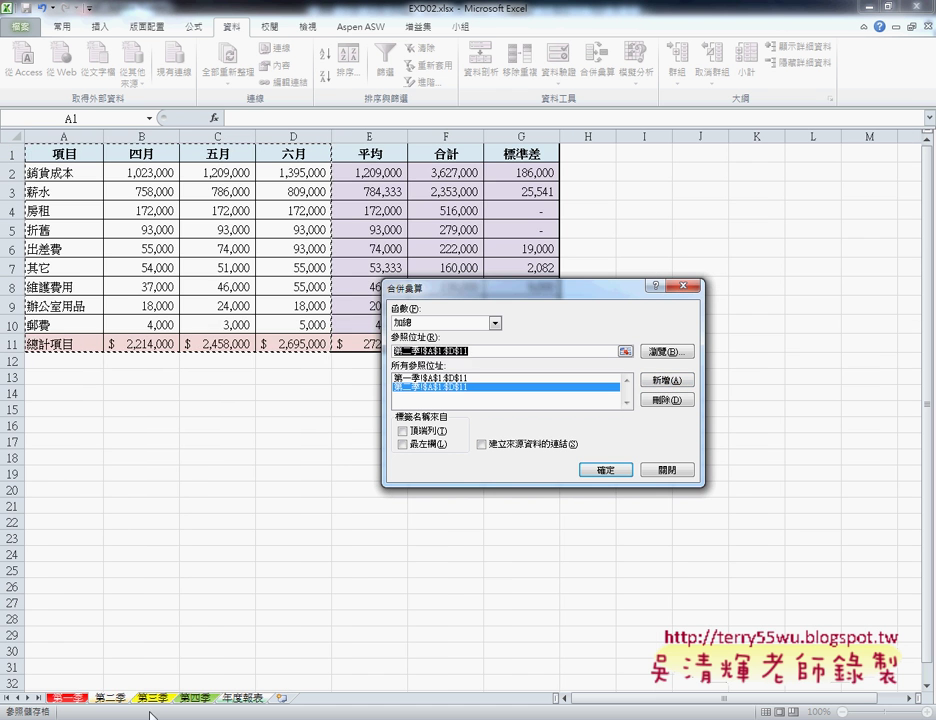
left_click(153, 699)
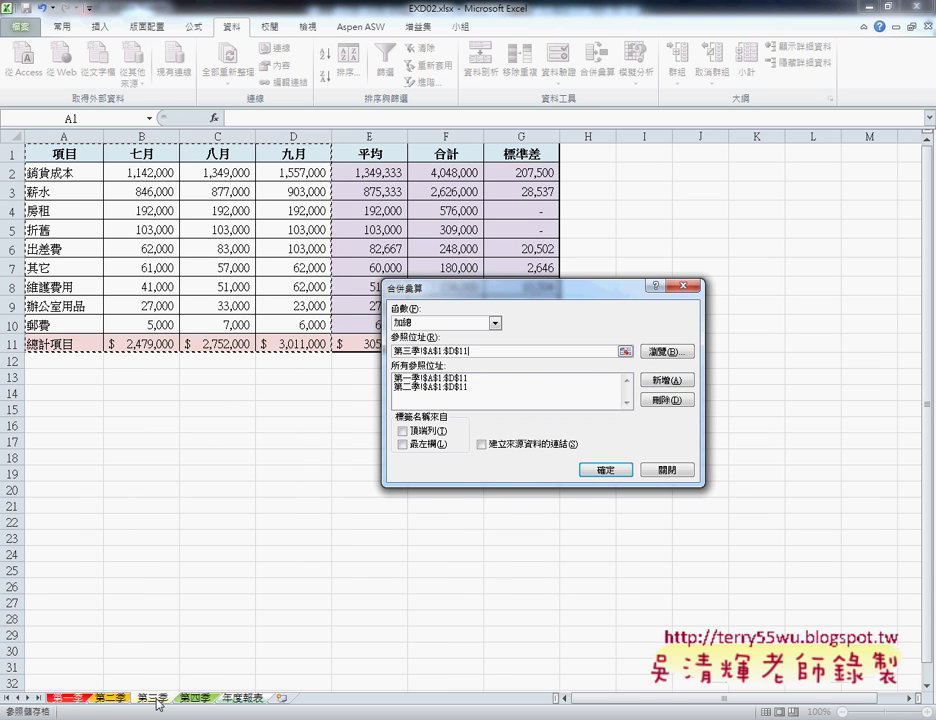
left_click(665, 380)
left_click(194, 698)
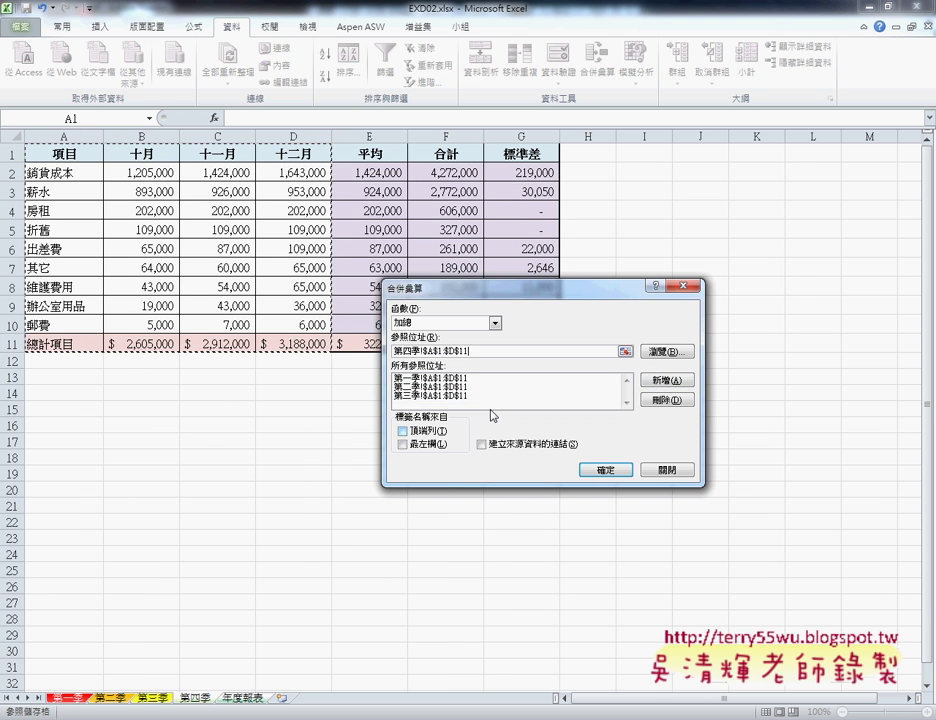
left_click(665, 380)
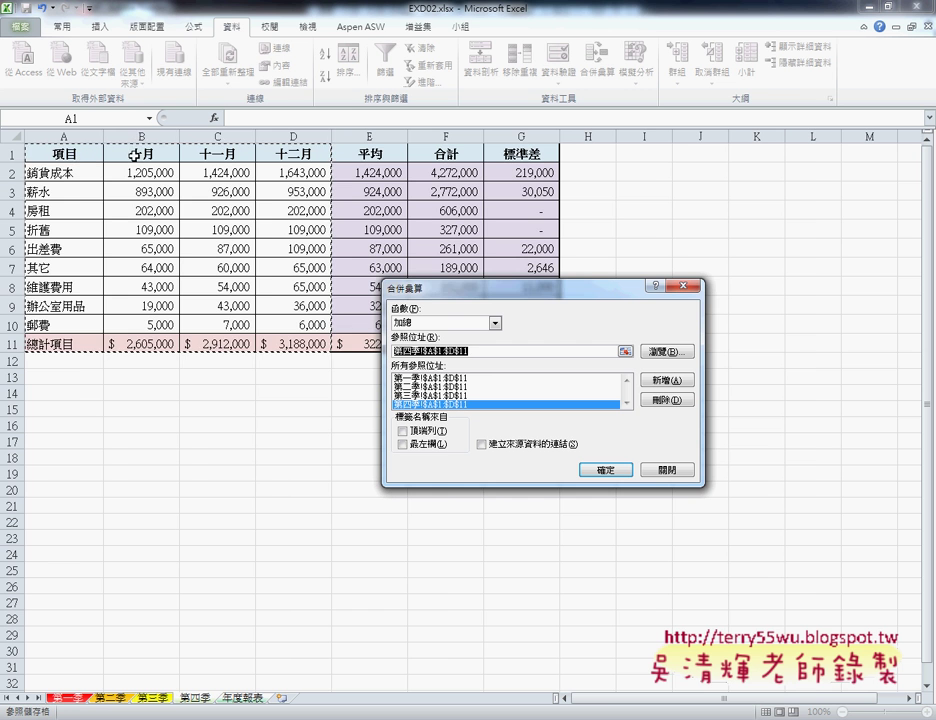
key("alt+t")
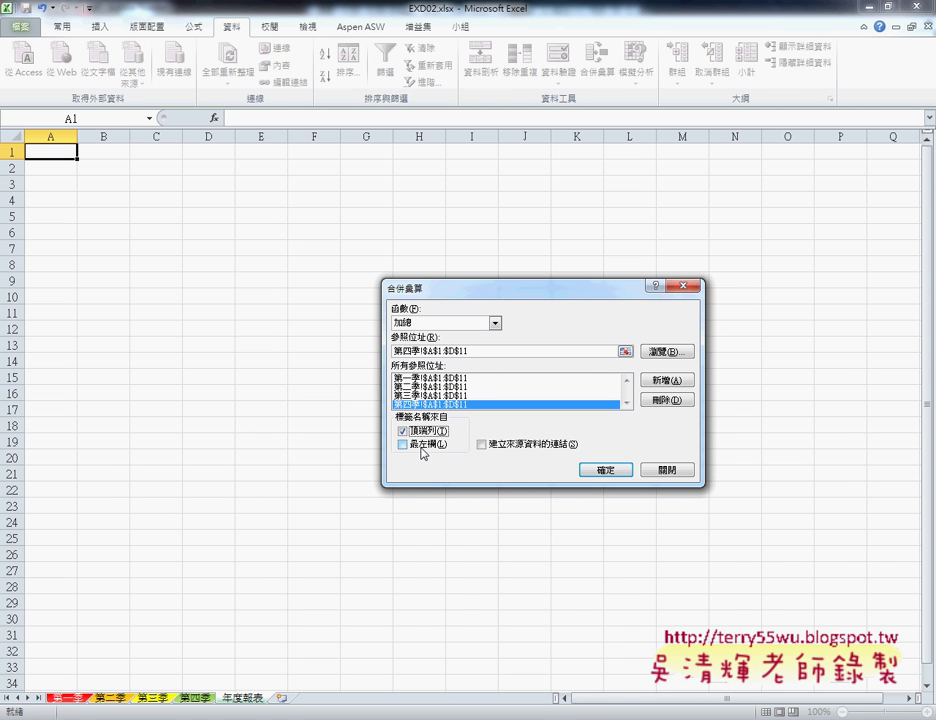
Step: Tick 最左欄 and 建立來源資料的連結, run the consolidation, and compare against the PDF
left_click(403, 444)
left_click(547, 451)
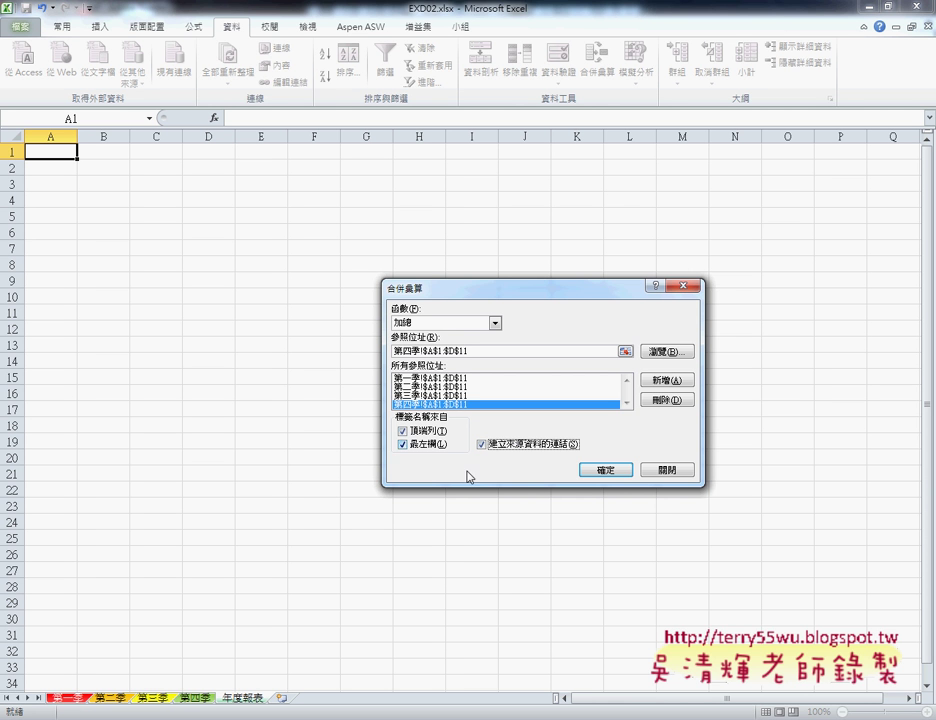
left_click(624, 472)
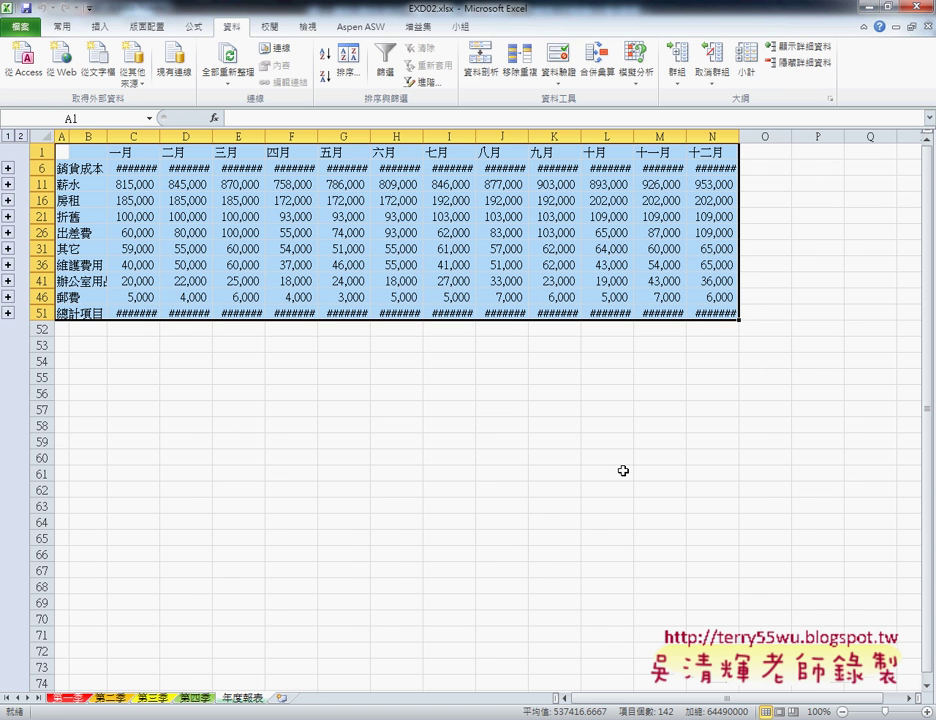
key("alt+Tab")
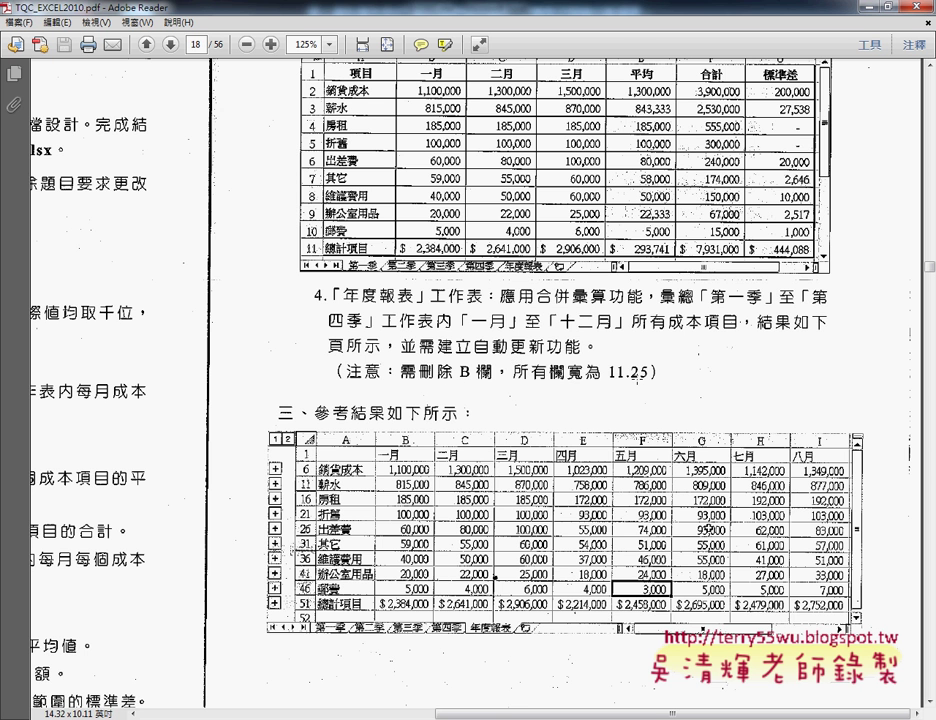
key("alt+Tab")
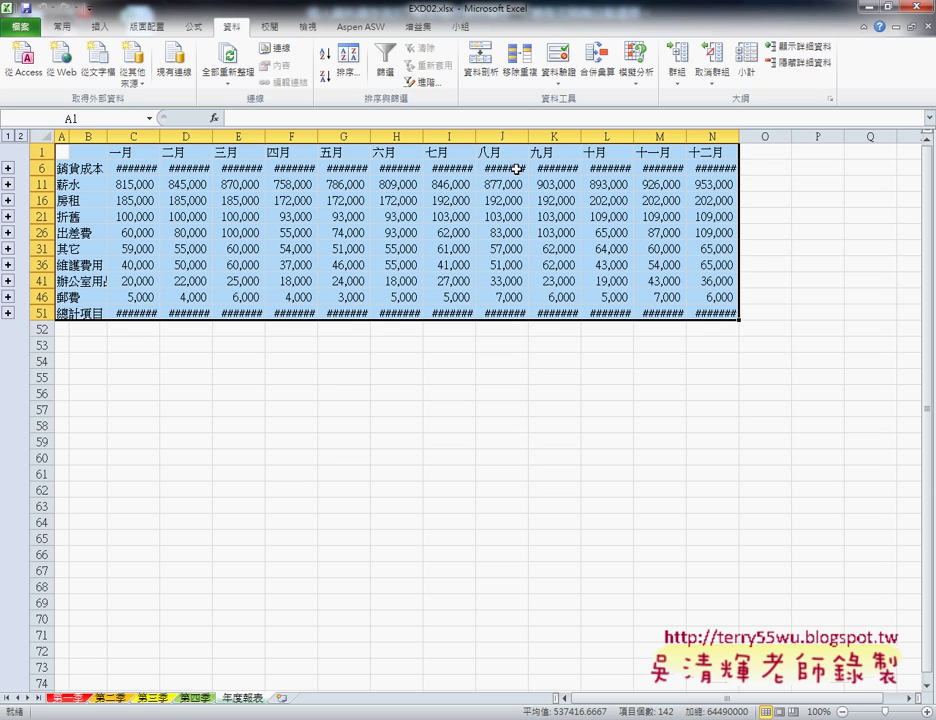
Step: Delete the empty column B from the 年度報表 sheet
left_click(88, 135)
right_click(86, 187)
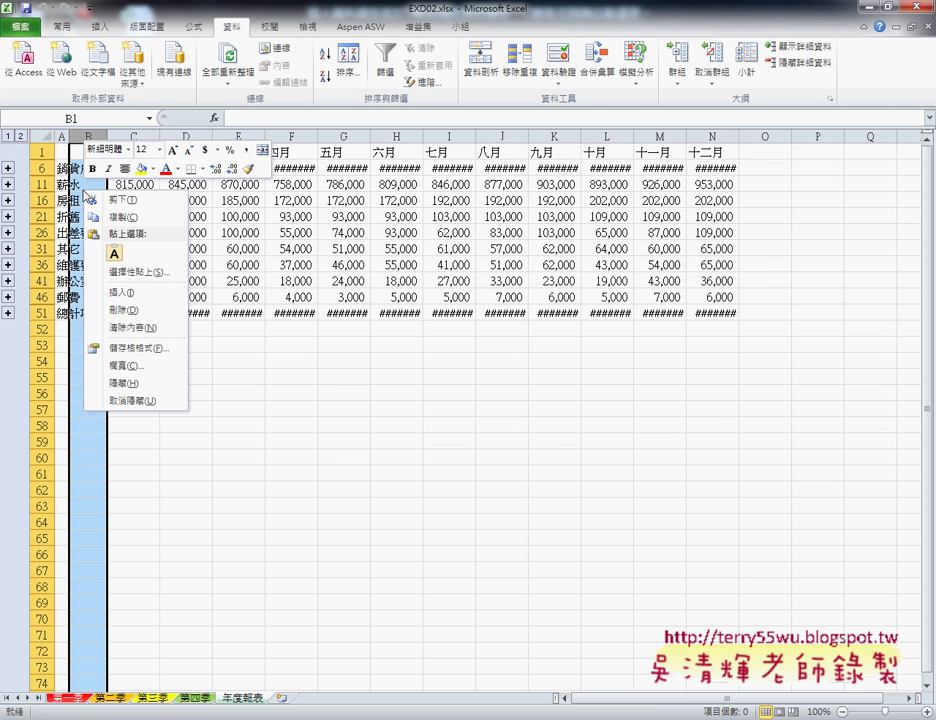
left_click(121, 310)
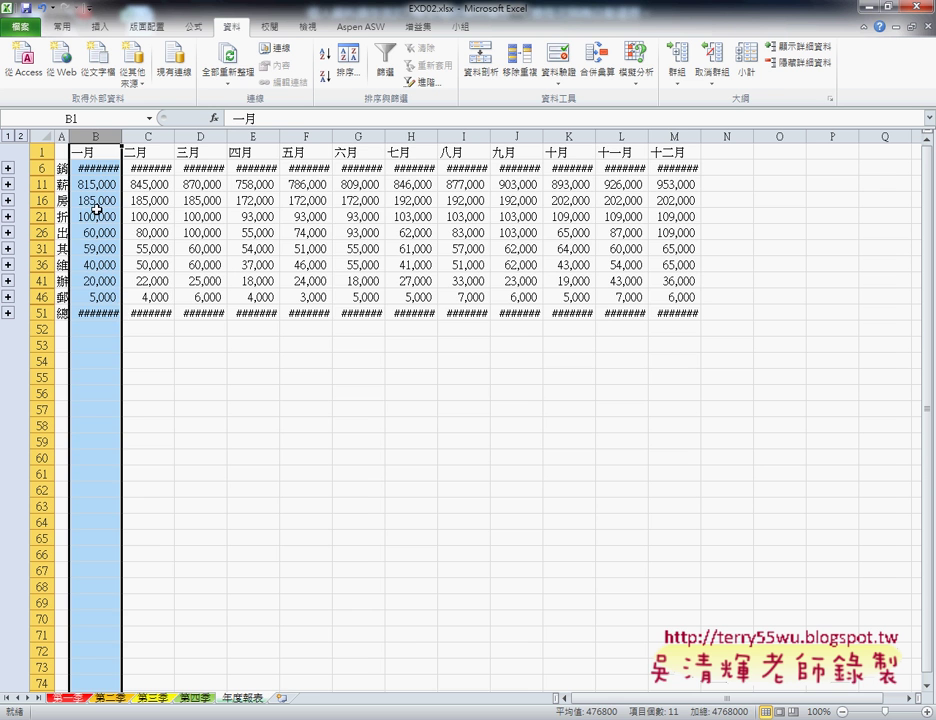
Step: Set the width of columns A through M to 11.25
left_click_drag(62, 135, 675, 135)
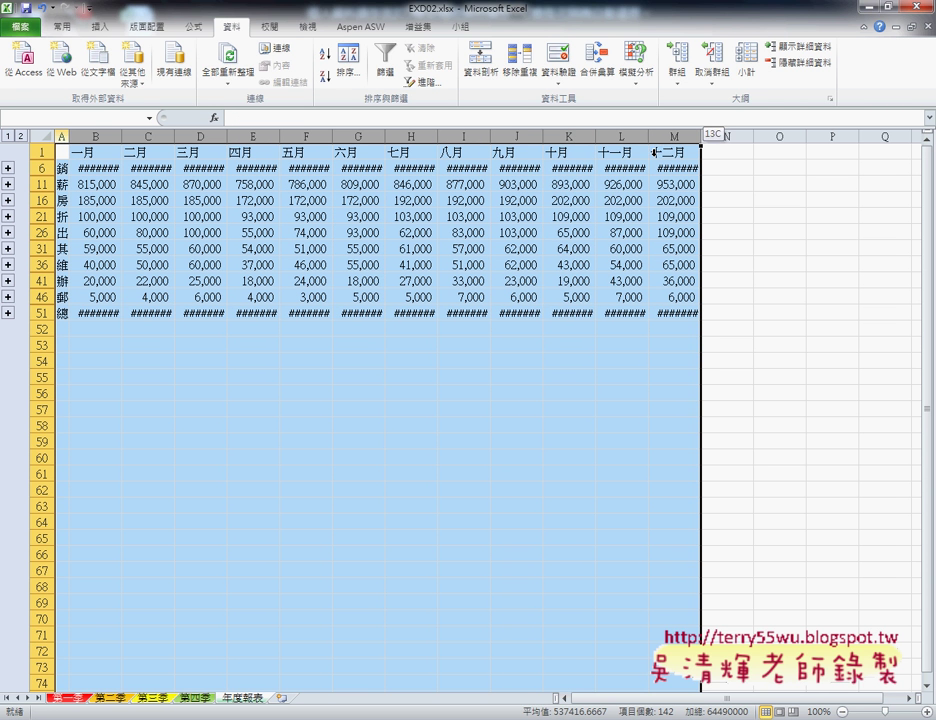
right_click(526, 170)
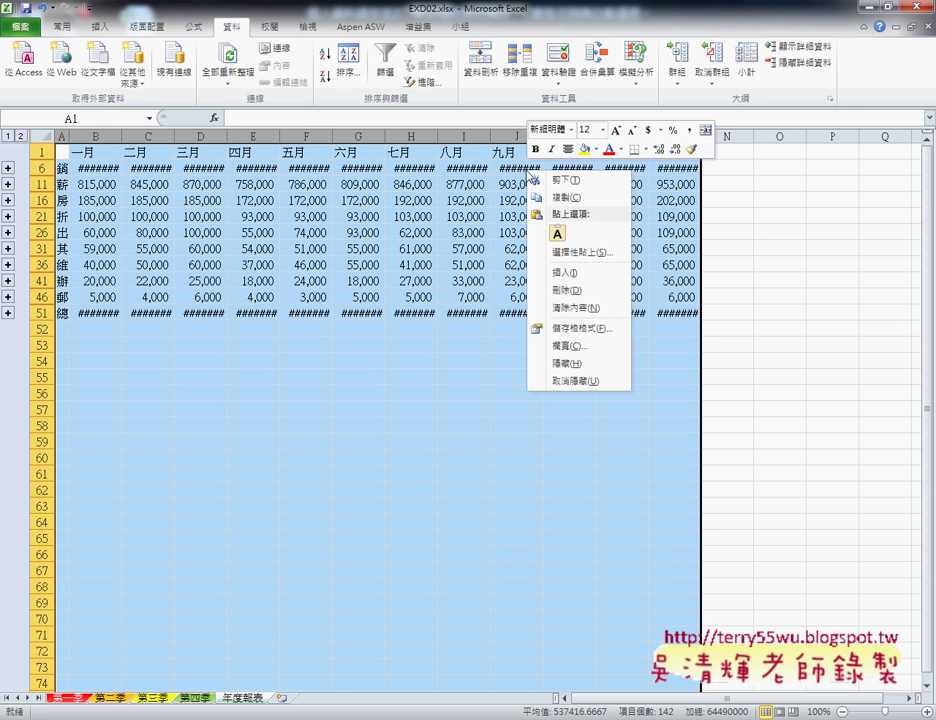
left_click(565, 347)
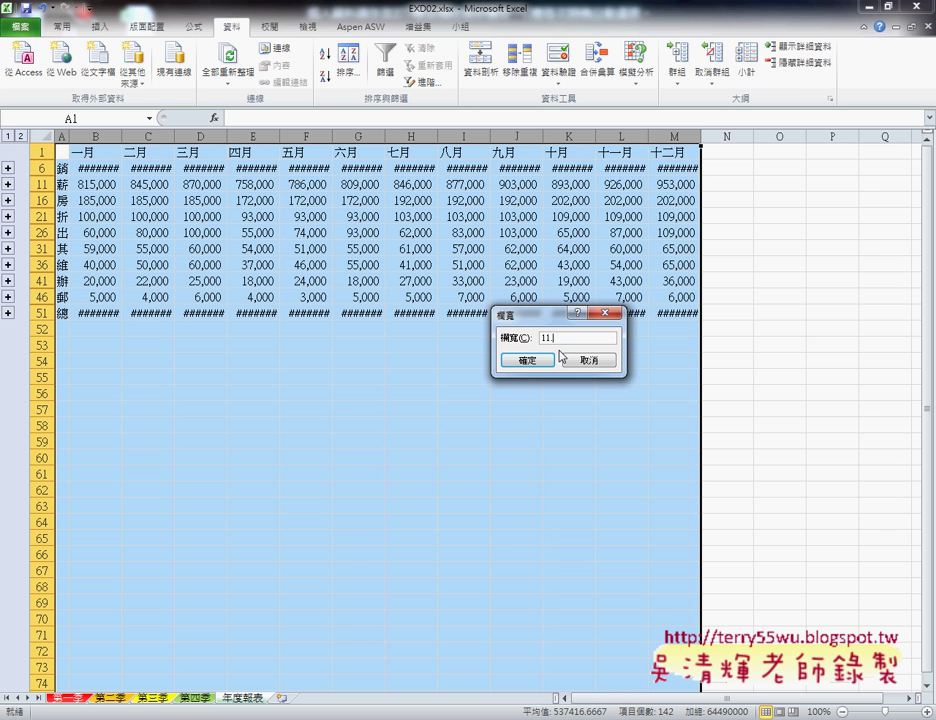
left_click(536, 360)
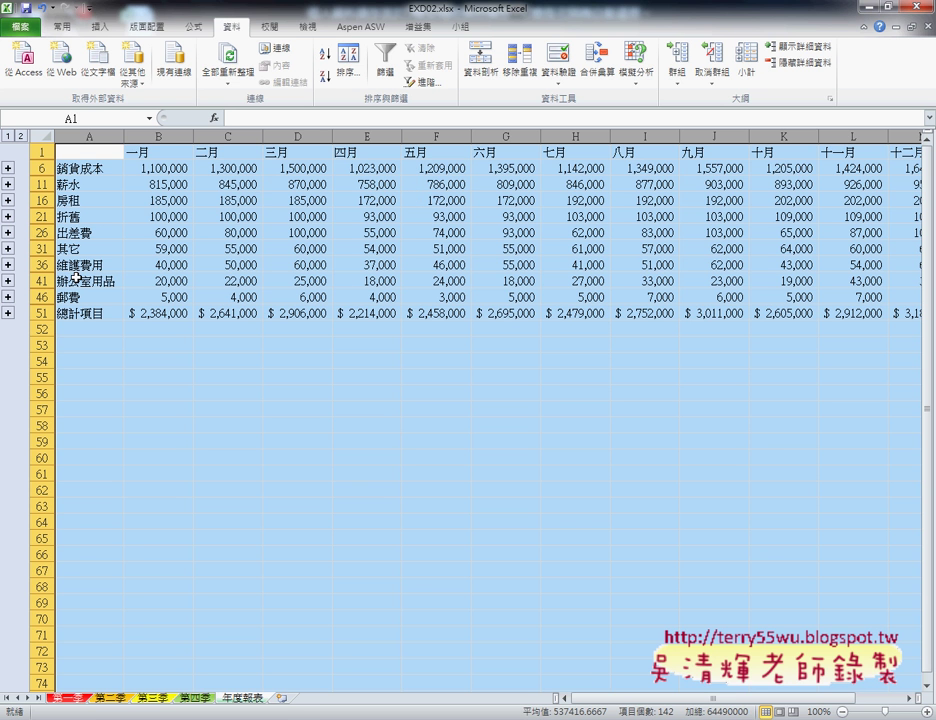
Step: Select the cost item names A6:A51 on 年度報表 and scan across the table
left_click_drag(90, 168, 88, 313)
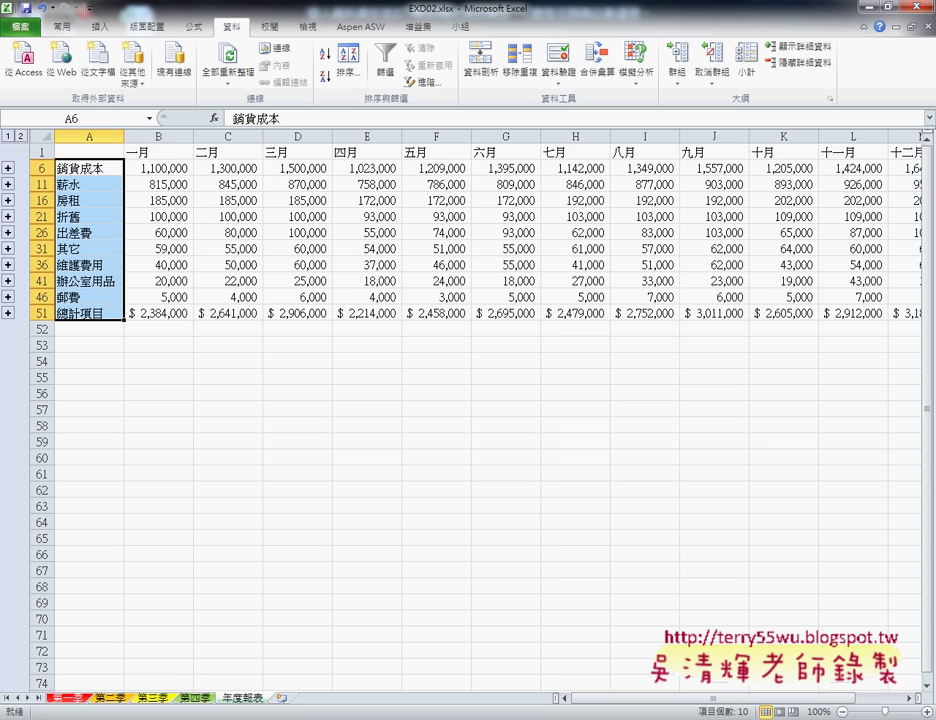
scroll(813, 707, "right", 2)
scroll(813, 707, "left", 2)
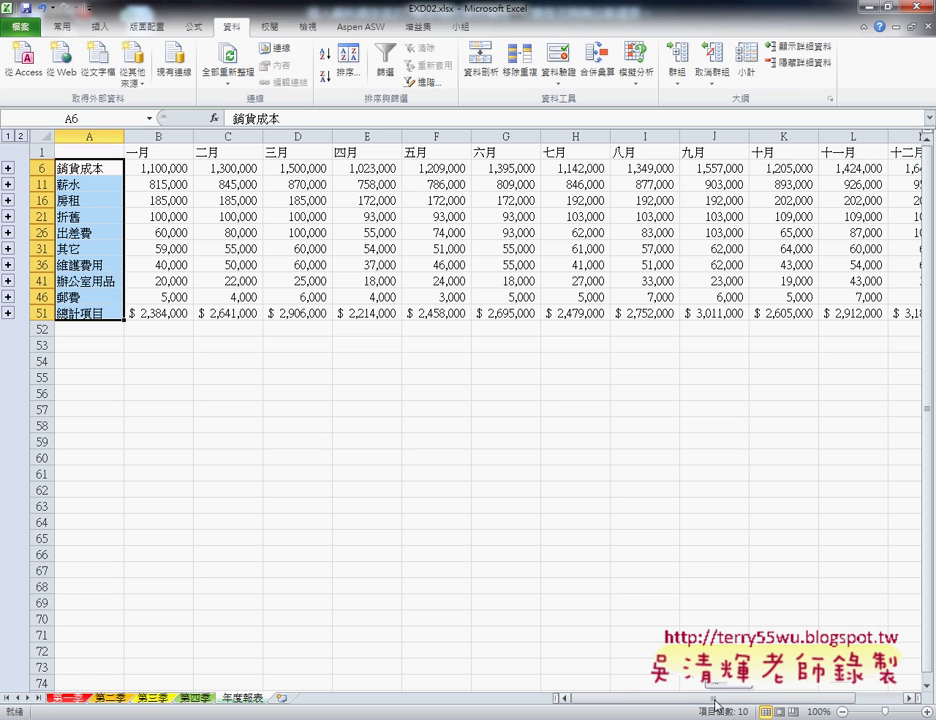
Step: Check the monthly SUM totals in B51–F51, then return to the 第一季 sheet
left_click(152, 313)
left_click(217, 313)
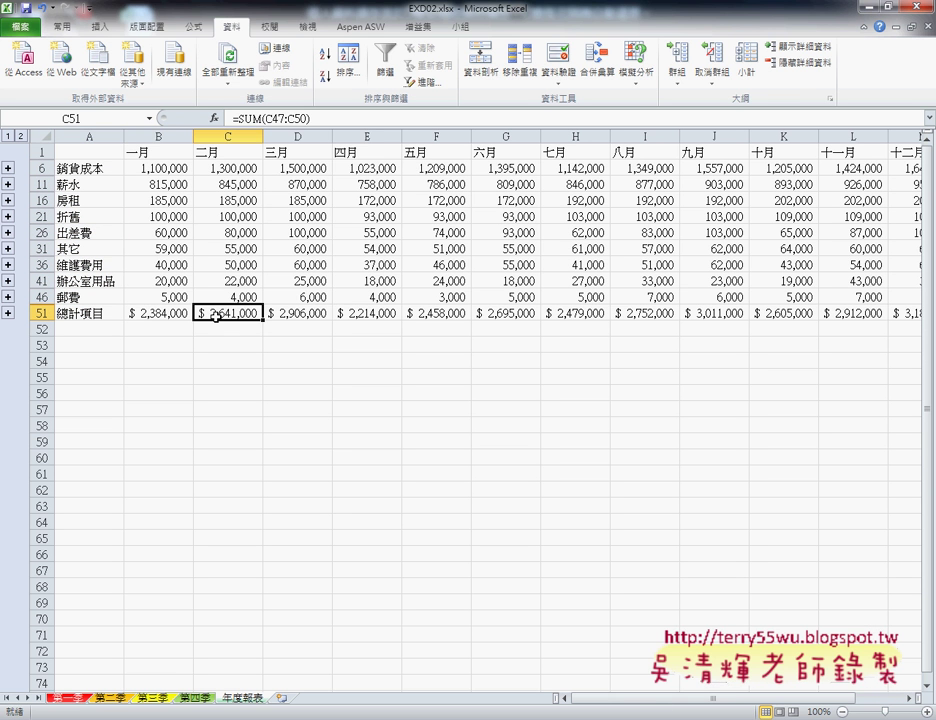
left_click(302, 313)
left_click(364, 328)
left_click(455, 313)
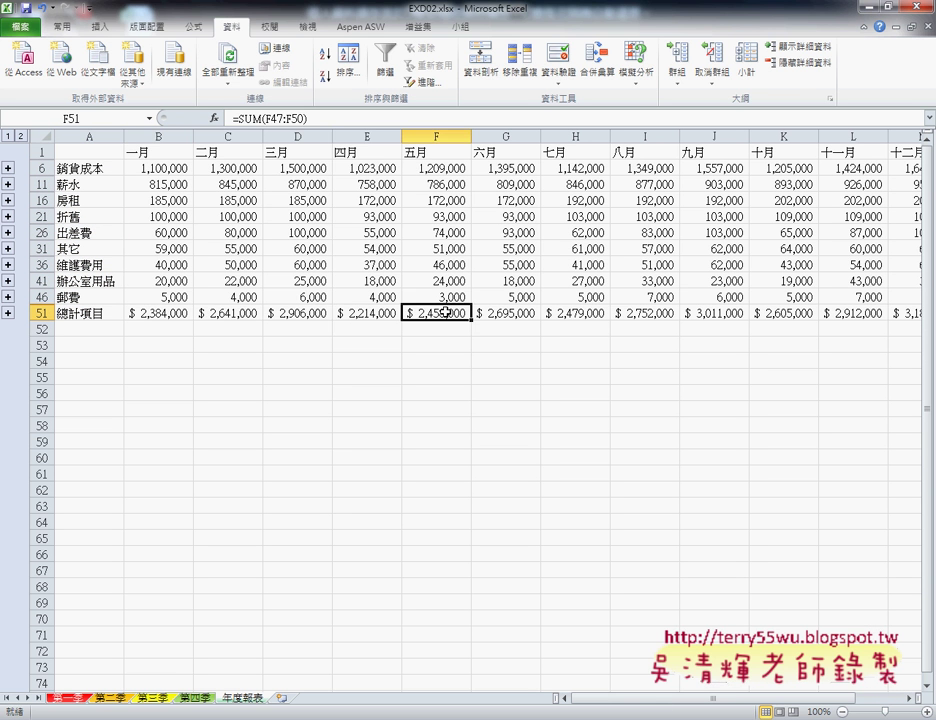
scroll(716, 702, "right", 2)
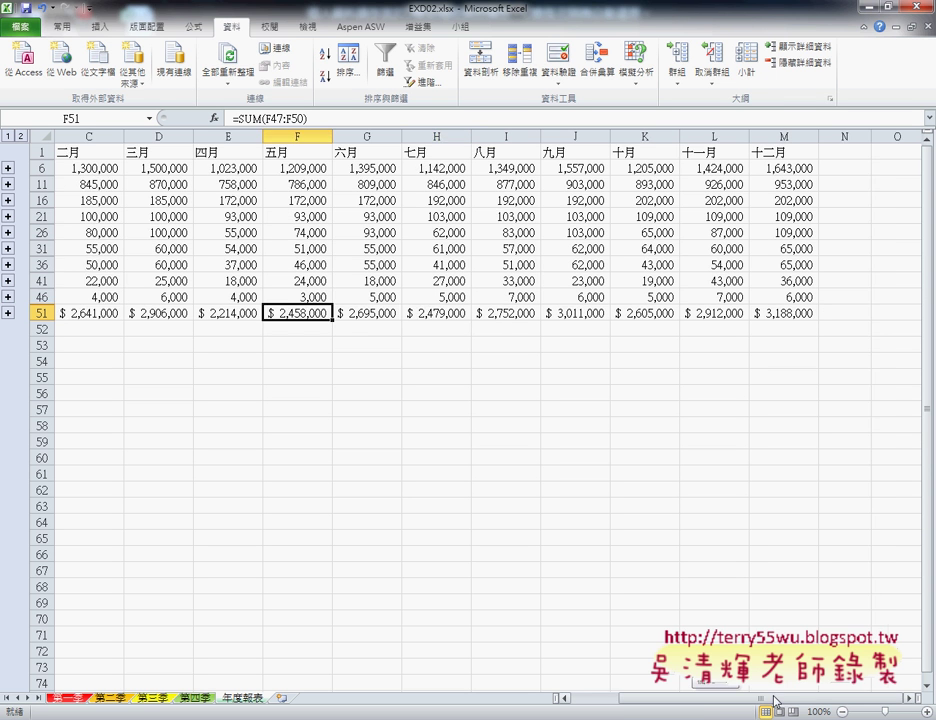
scroll(716, 702, "left", 2)
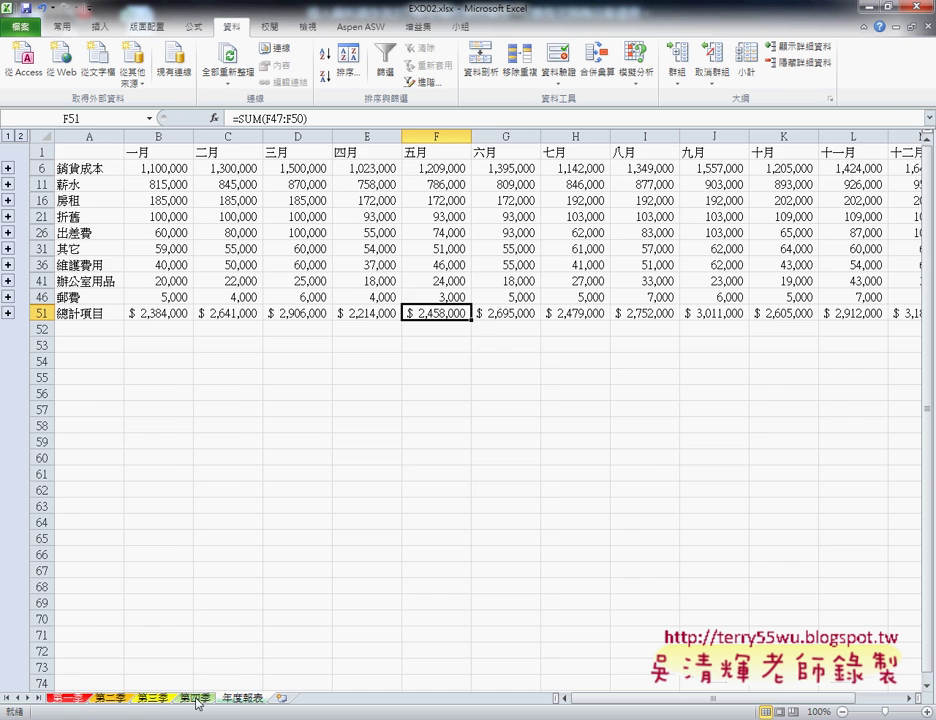
left_click(155, 698)
left_click(70, 698)
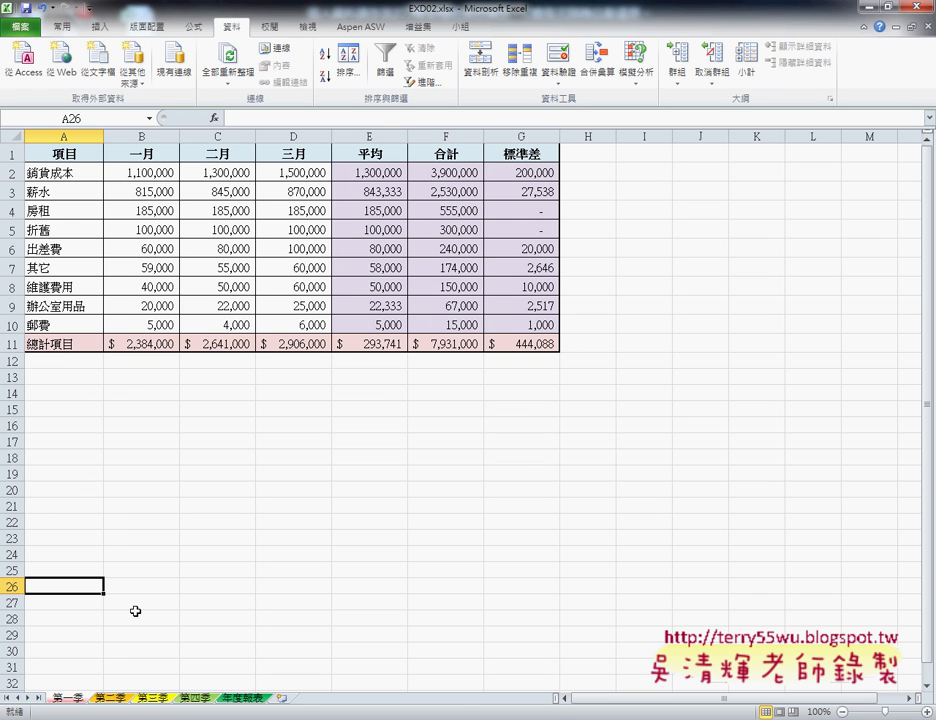